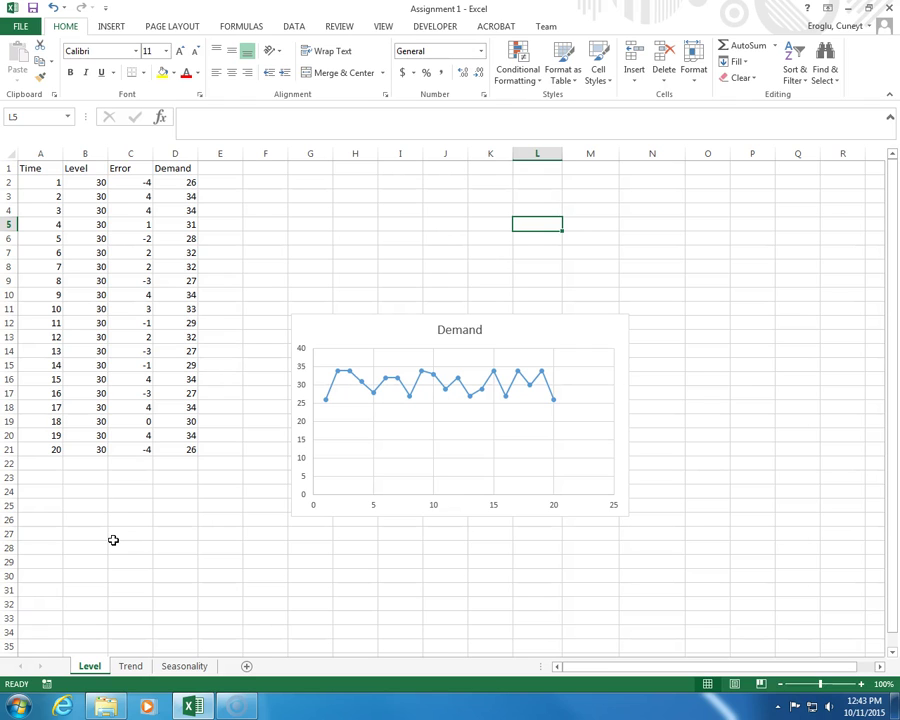
- Move the Demand chart below the data table and enter the label n=2 in cell F1
{"action": "left_click_drag", "start_coordinate": [322, 315], "coordinate": [102, 480]}
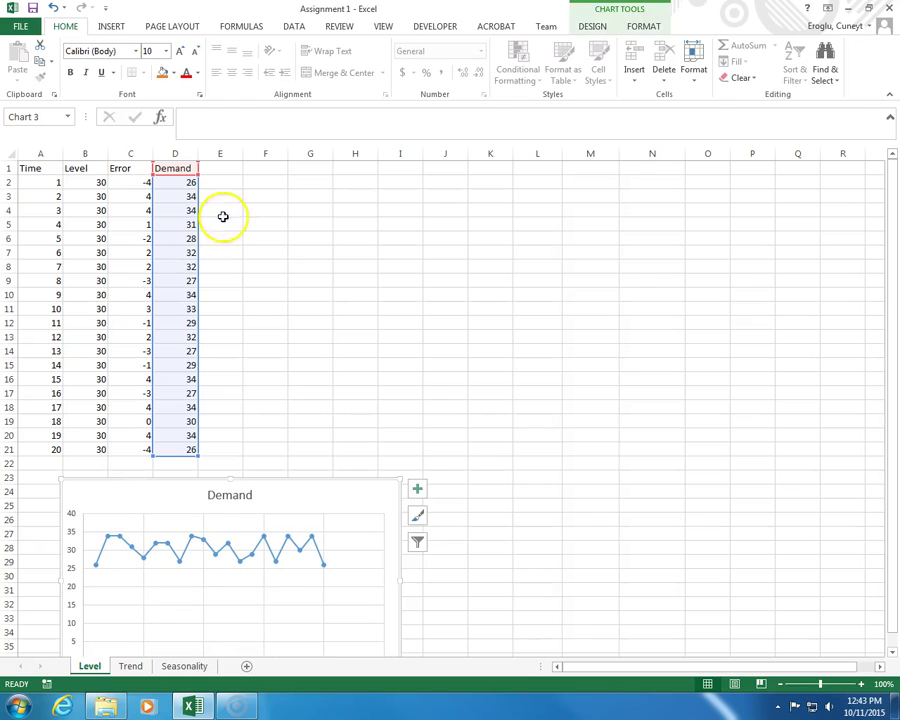
{"action": "left_click", "coordinate": [262, 174]}
{"action": "type", "text": "n"}
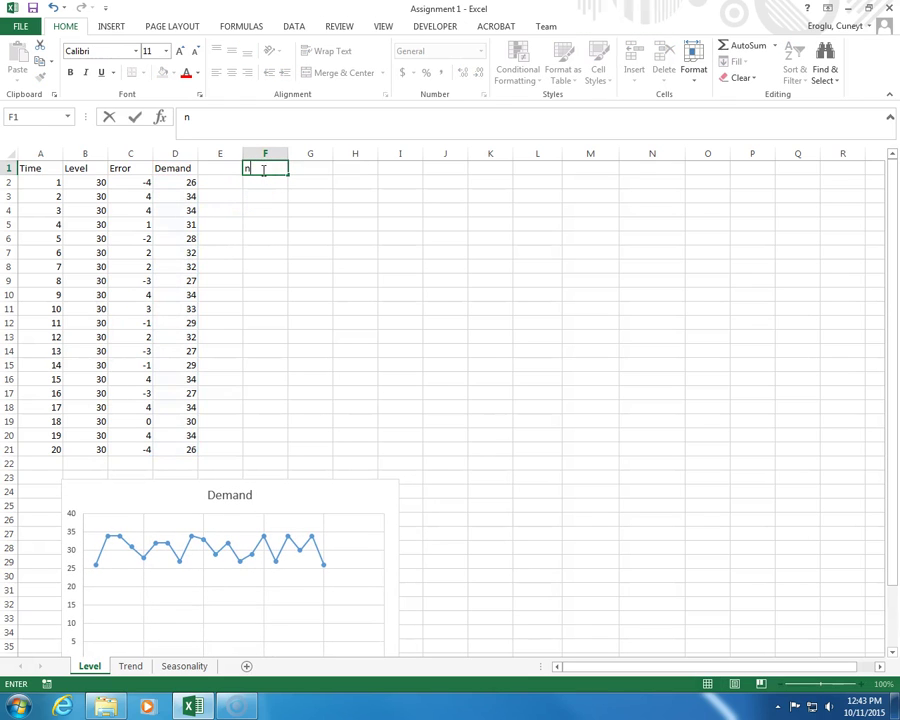
{"action": "type", "text": "=20"}
{"action": "key", "text": "Return"}
{"action": "left_click", "coordinate": [262, 170]}
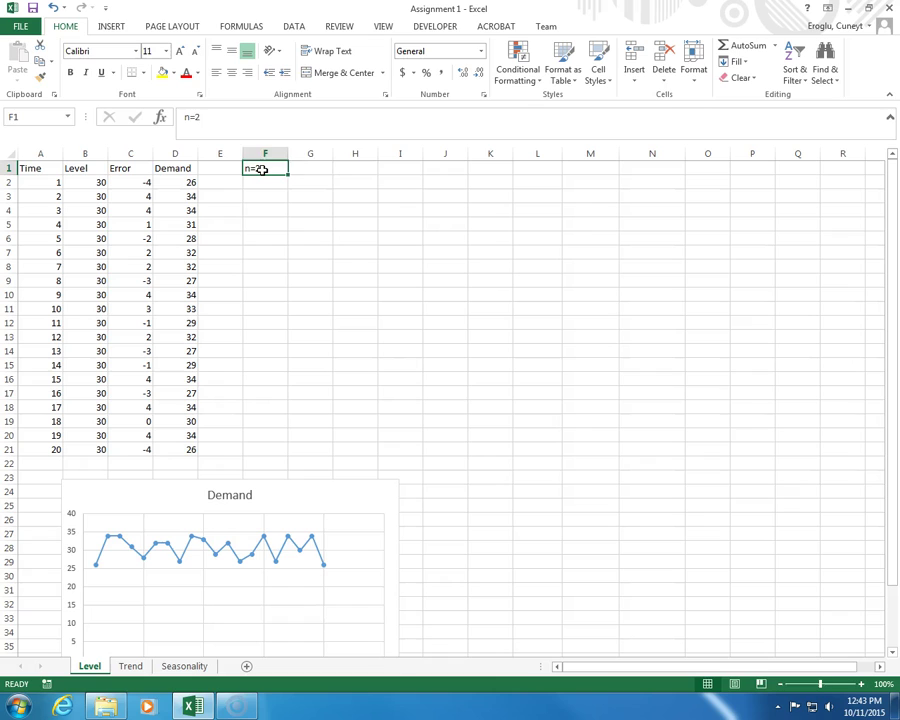
- Enter the weight labels w1 in cell G1 and w2 in cell G2
{"action": "key", "text": "Tab"}
{"action": "key", "text": "Tab"}
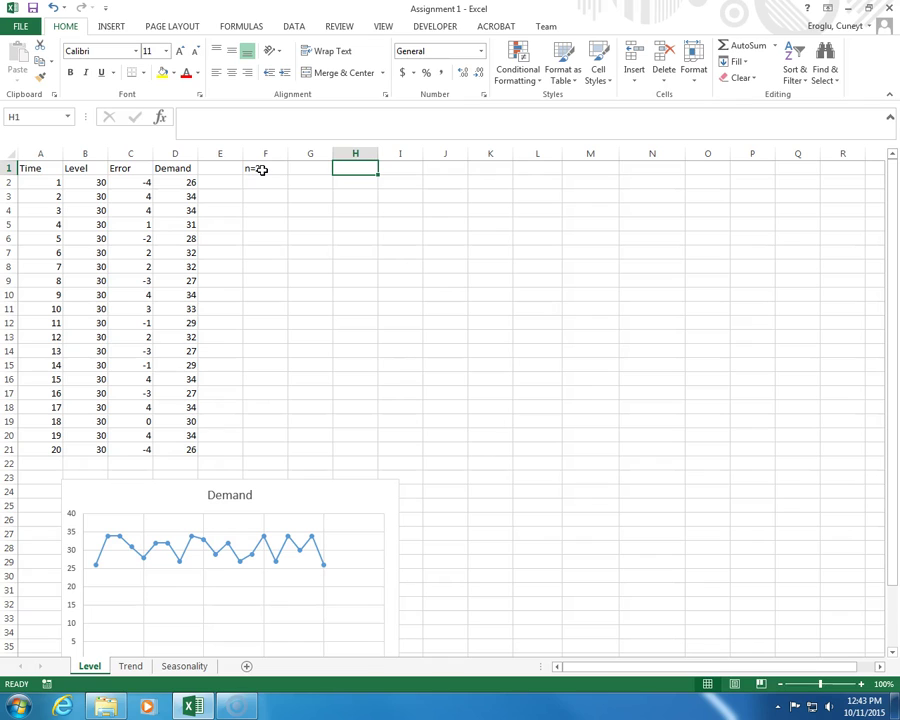
{"action": "key", "text": "shift+Tab"}
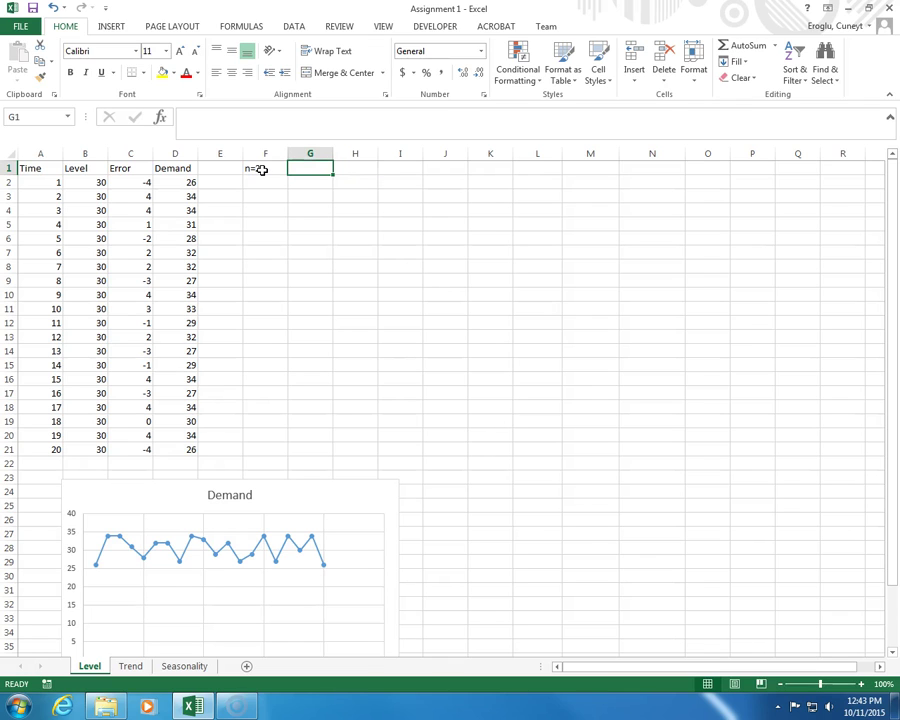
{"action": "type", "text": "w1"}
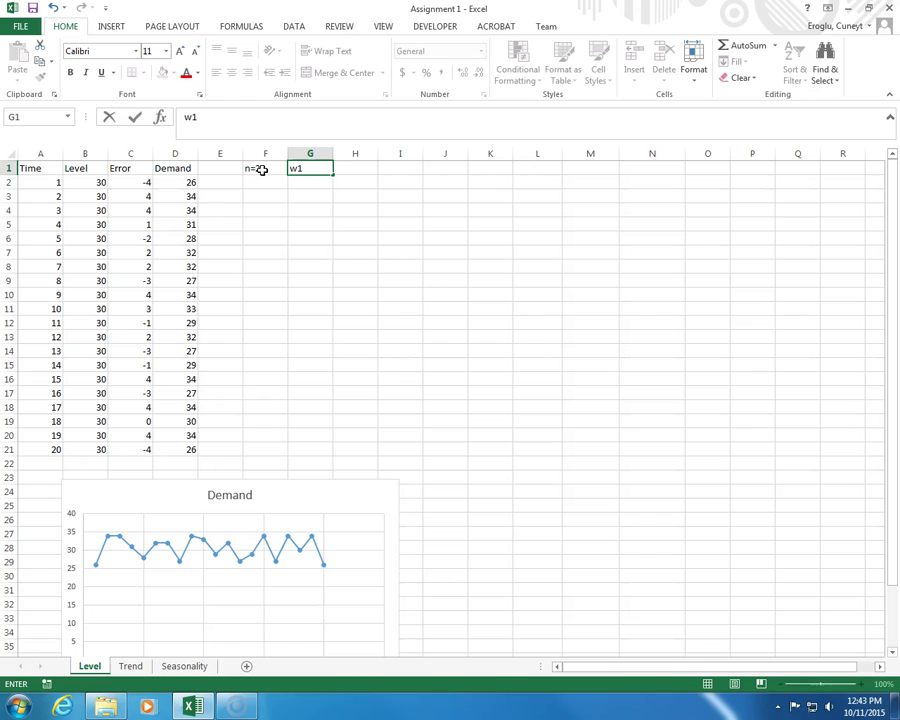
{"action": "key", "text": "Return"}
{"action": "type", "text": "w2"}
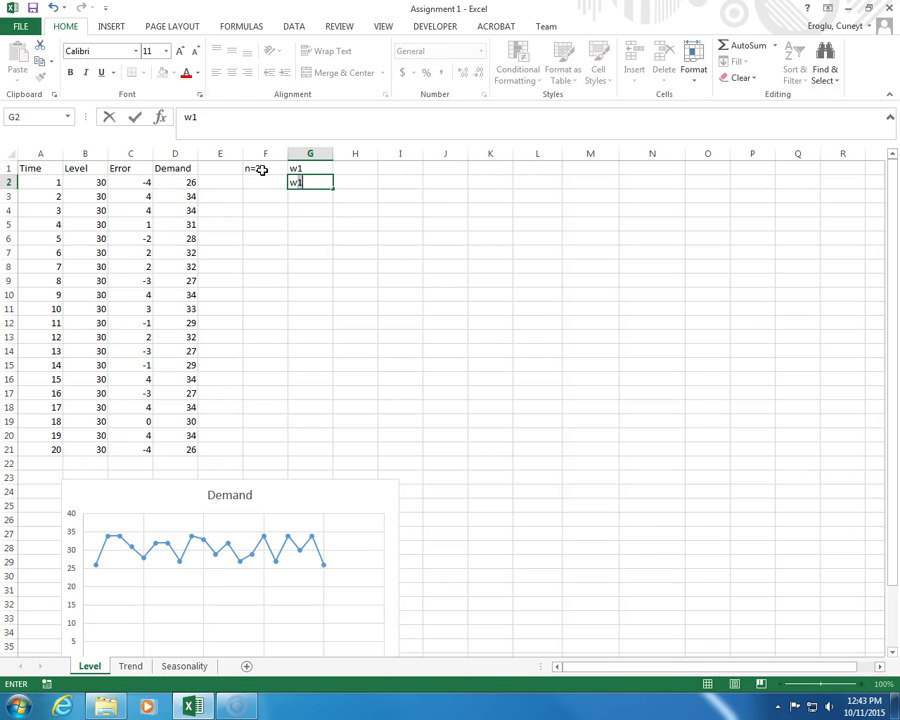
{"action": "key", "text": "Up"}
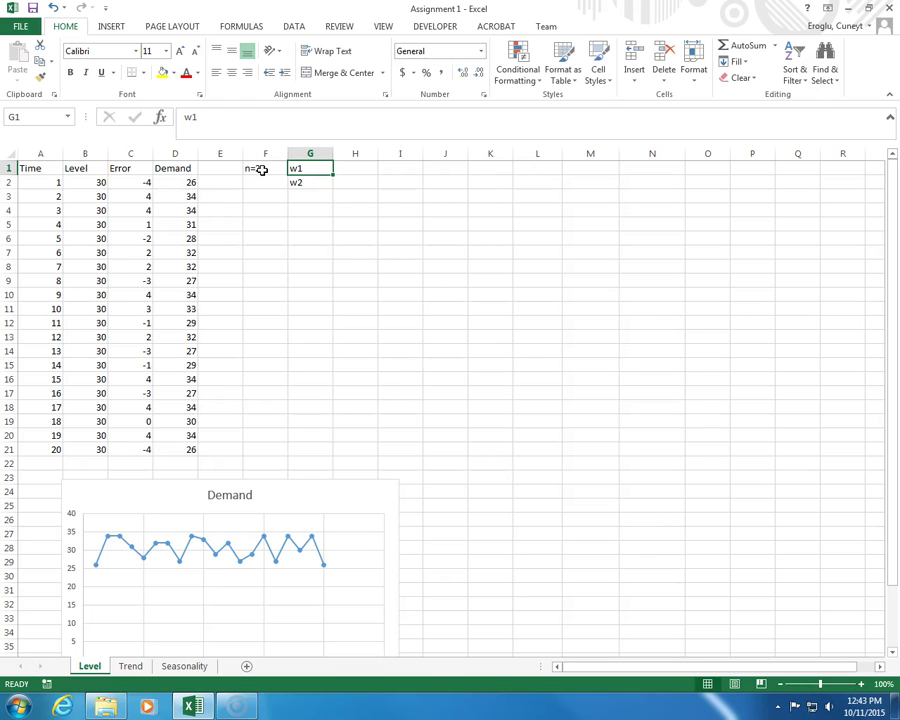
- Enter 0.2 in H1 and the formula =1-H1 in H2, with both weights formatted as percentages
{"action": "left_click", "coordinate": [355, 167]}
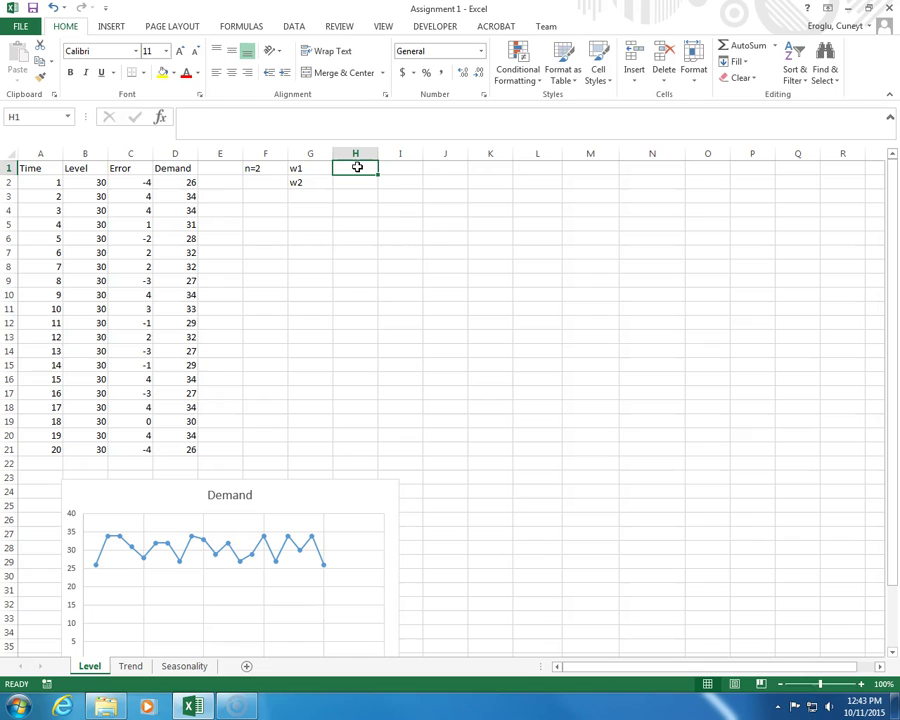
{"action": "type", "text": ".2"}
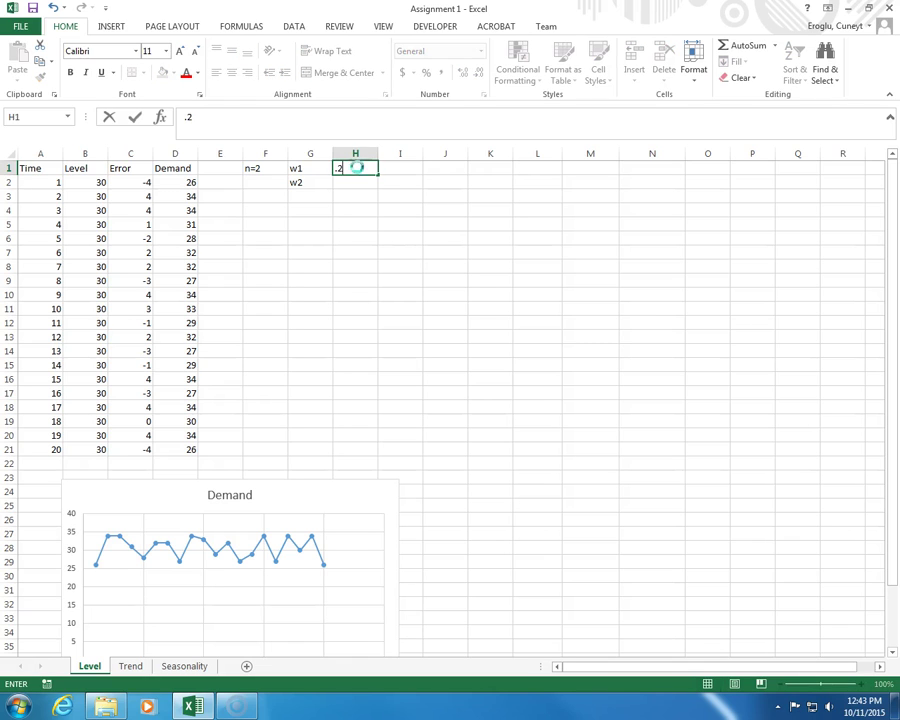
{"action": "key", "text": "Return"}
{"action": "type", "text": "="}
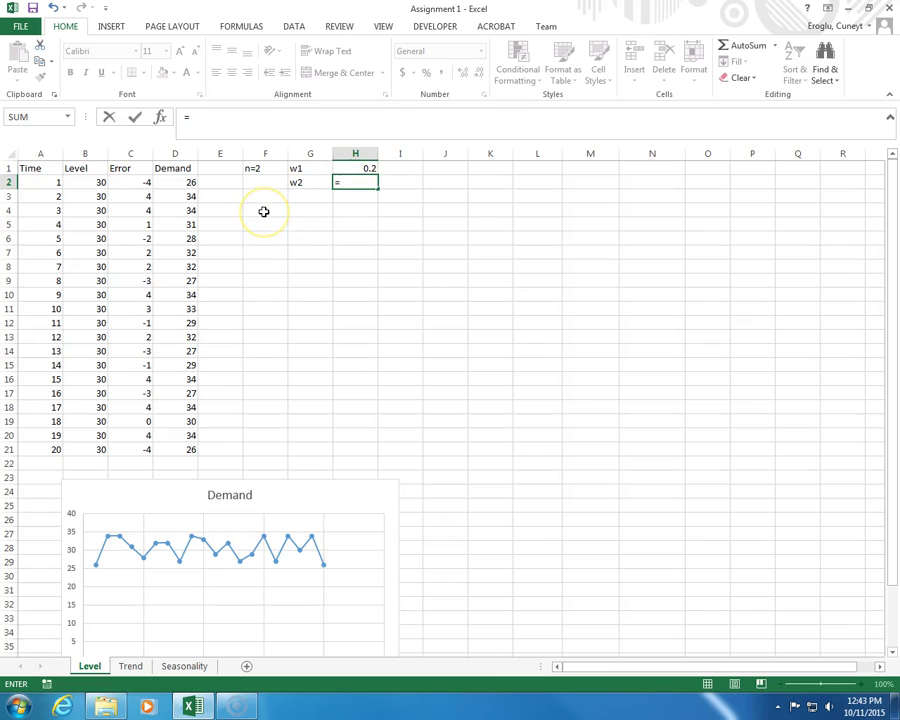
{"action": "type", "text": "1-"}
{"action": "key", "text": "Up"}
{"action": "key", "text": "Return"}
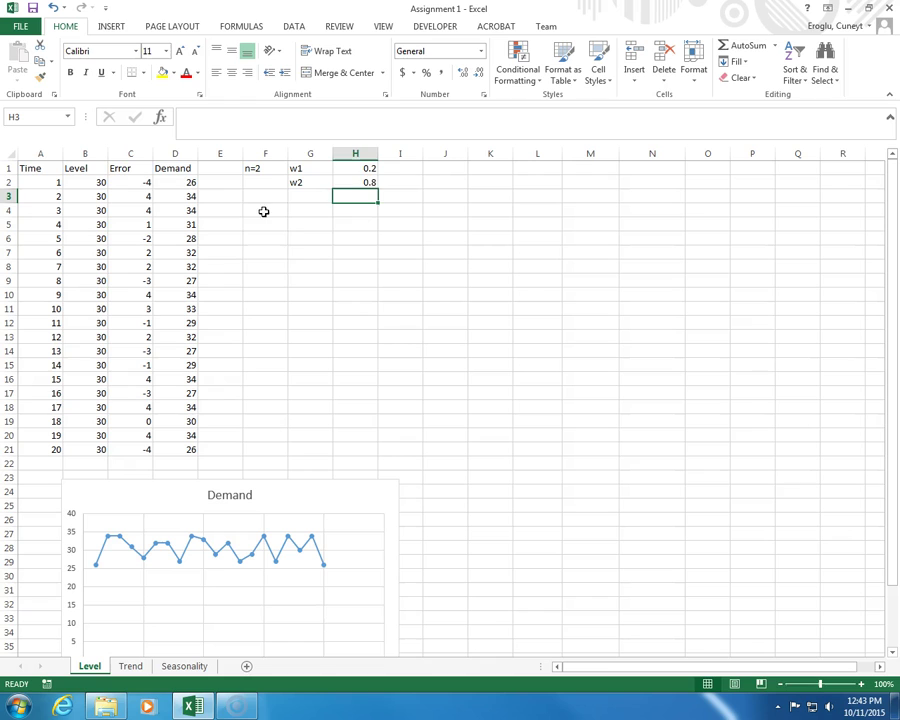
{"action": "left_click_drag", "start_coordinate": [352, 168], "coordinate": [353, 183]}
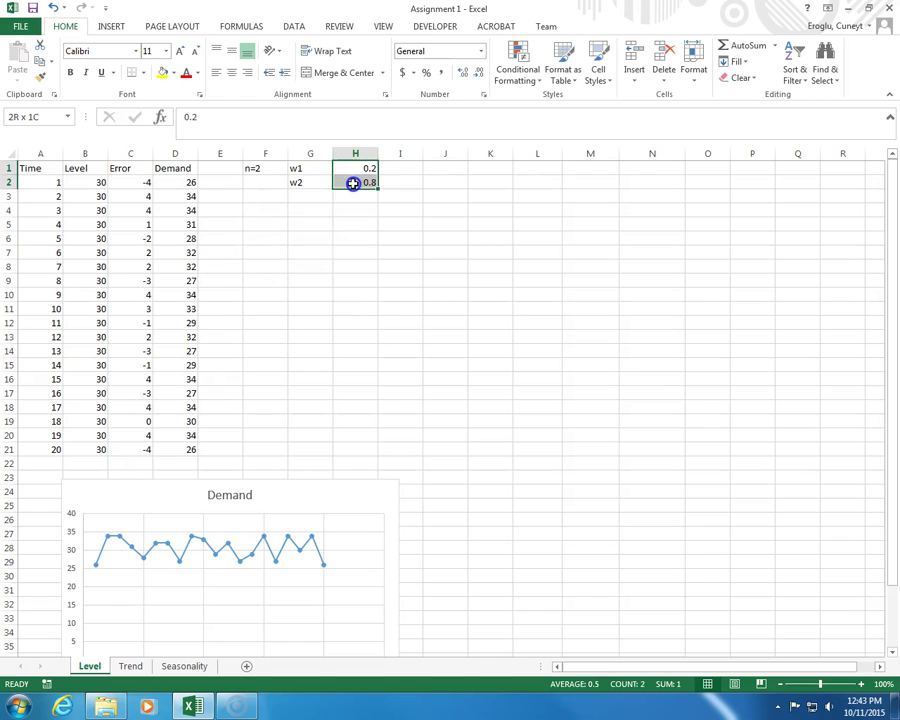
{"action": "left_click", "coordinate": [426, 73]}
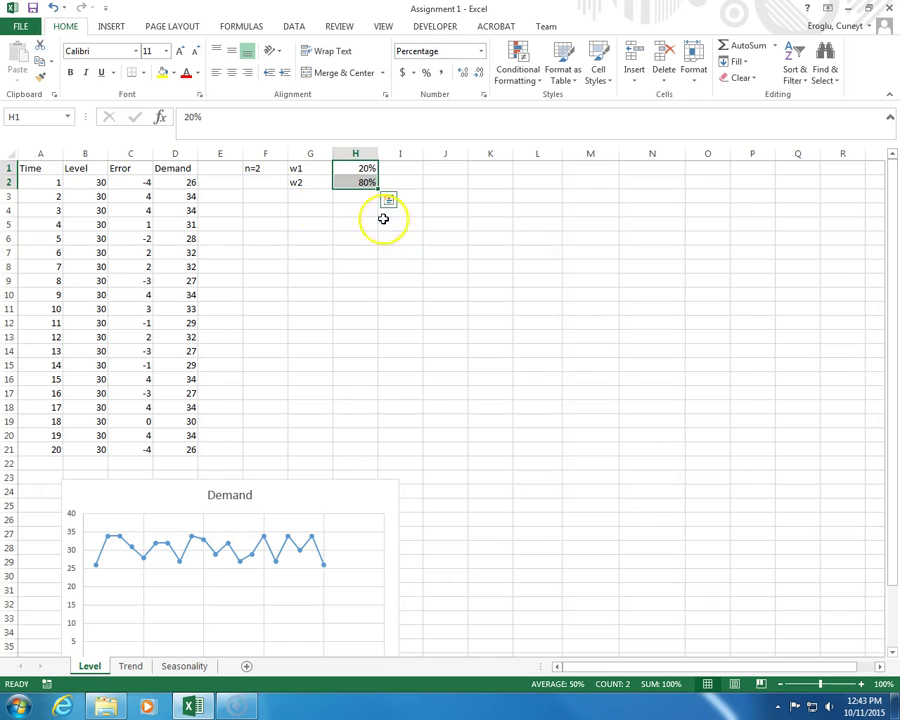
- Set the w1 weight in cell H1 to 30%
{"action": "left_click", "coordinate": [295, 170]}
{"action": "left_click", "coordinate": [355, 173]}
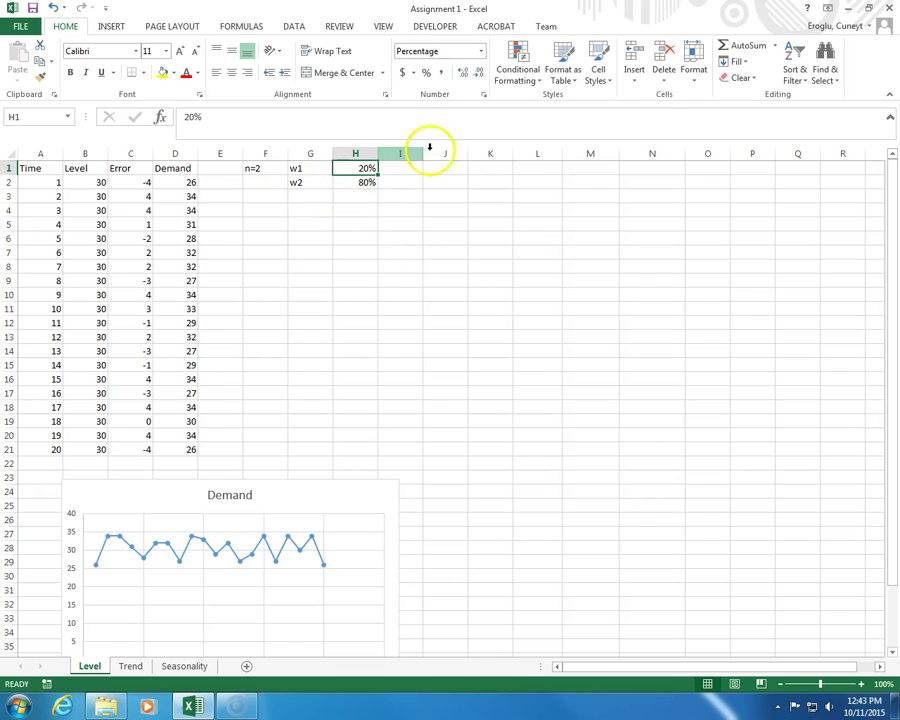
{"action": "type", "text": "8"}
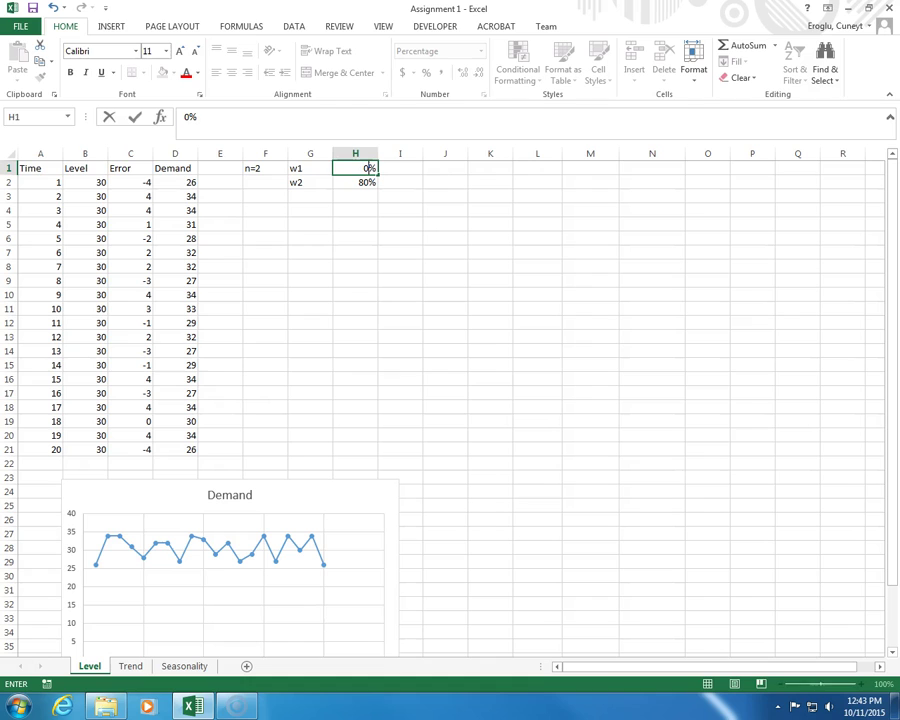
{"action": "key", "text": "BackSpace"}
{"action": "type", "text": "30"}
{"action": "key", "text": "Return"}
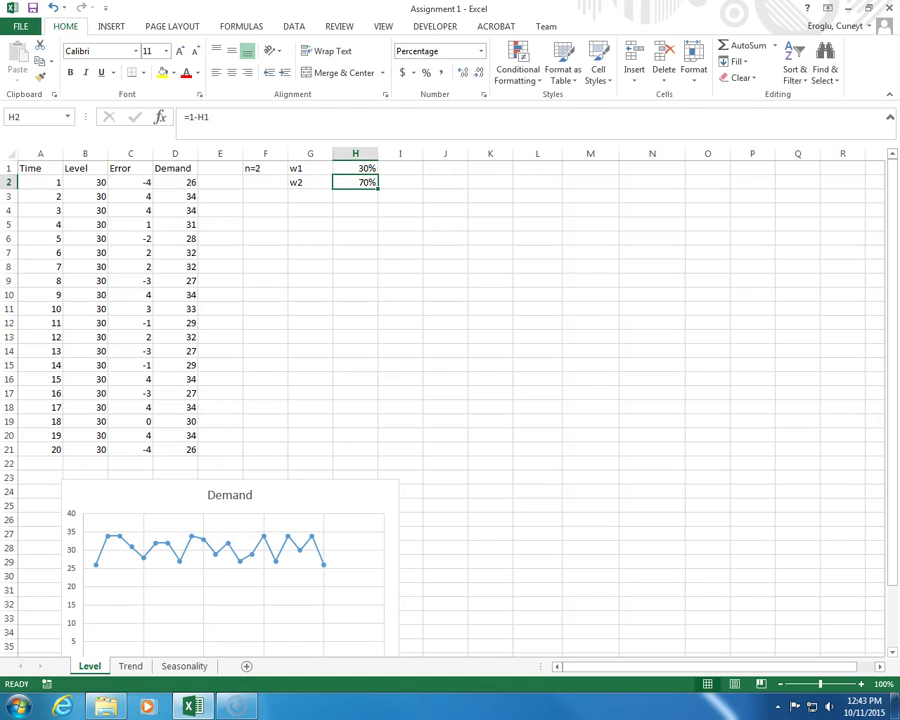
- Set the w1 weight in cell H1 to 50%
{"action": "left_click", "coordinate": [357, 168]}
{"action": "type", "text": "50"}
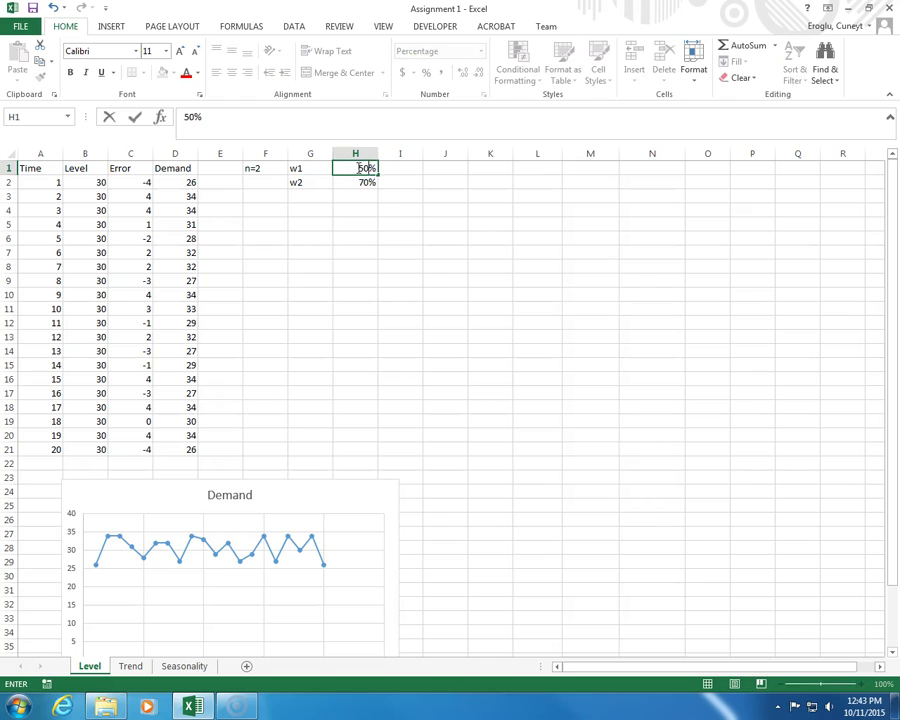
{"action": "key", "text": "Return"}
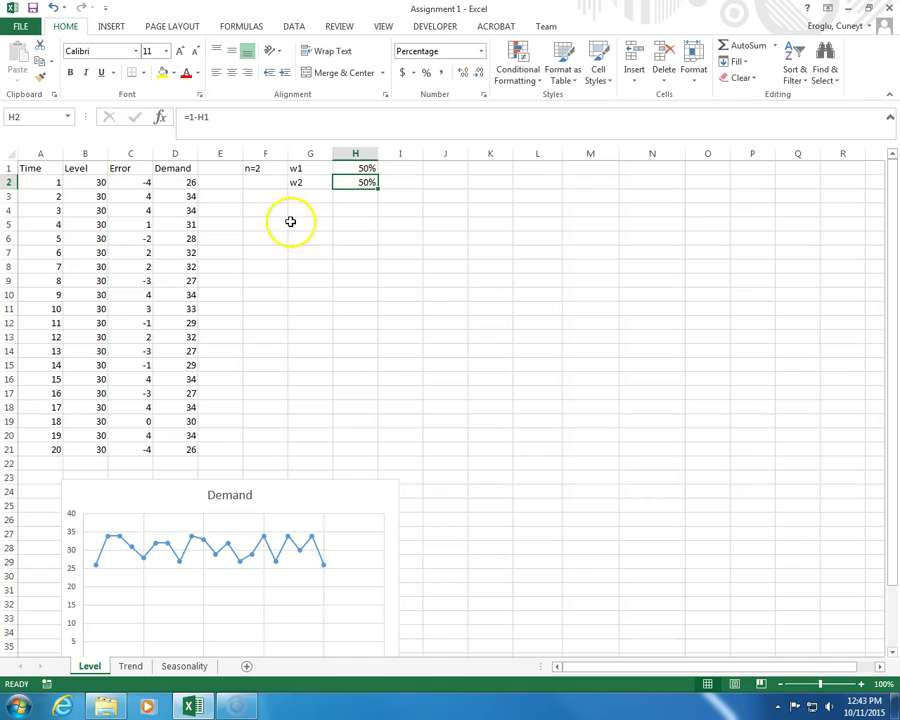
- Enter the weighted moving average formula =D3*H1+D2*H2 in cell F4 for time period 3
{"action": "left_click", "coordinate": [258, 185]}
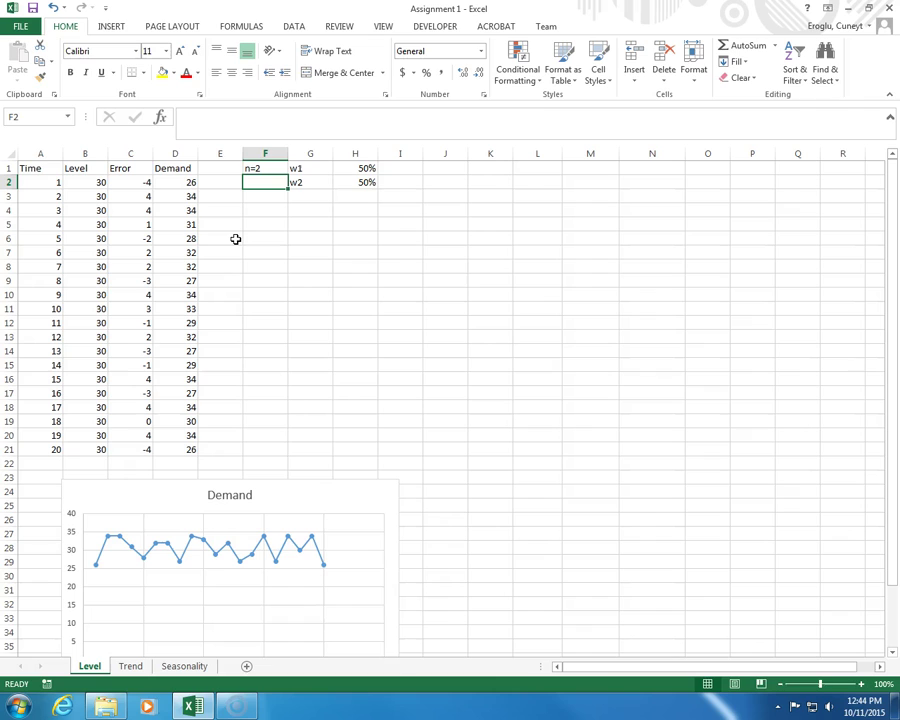
{"action": "key", "text": "Down"}
{"action": "key", "text": "Down"}
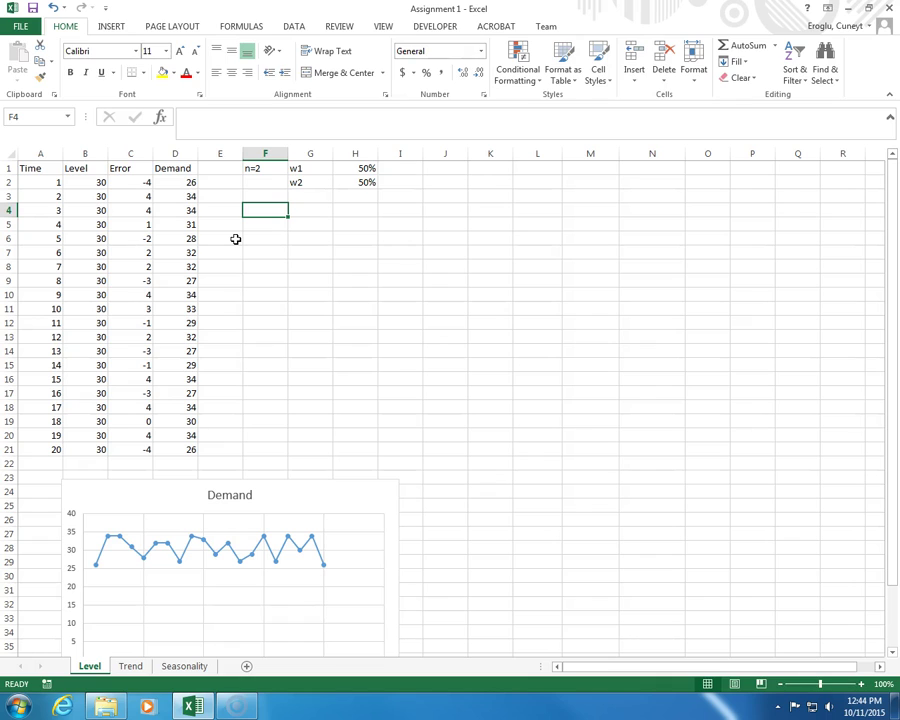
{"action": "type", "text": "="}
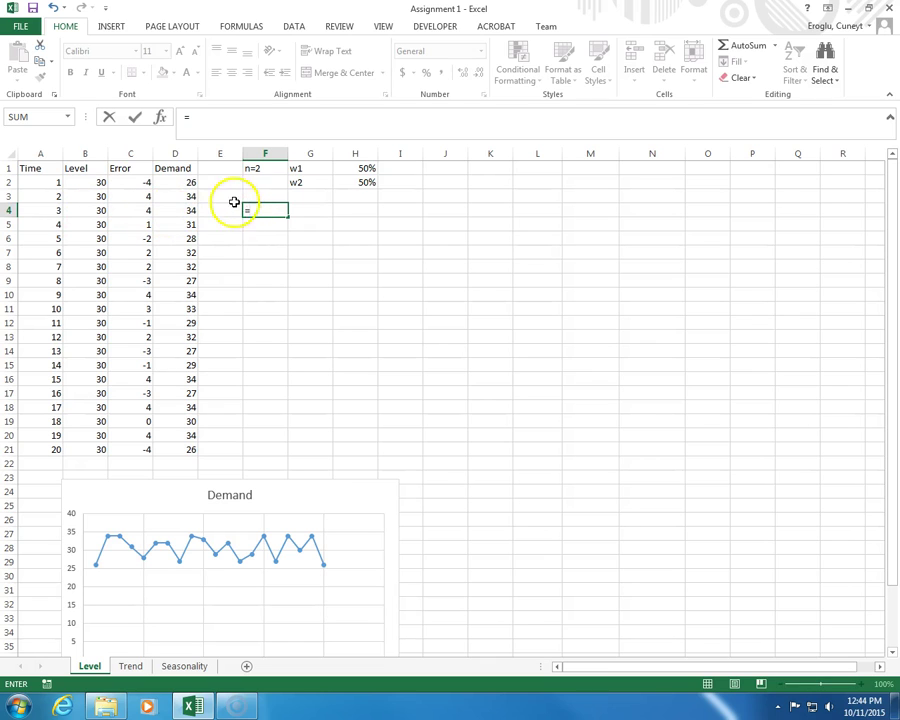
{"action": "left_click", "coordinate": [178, 199]}
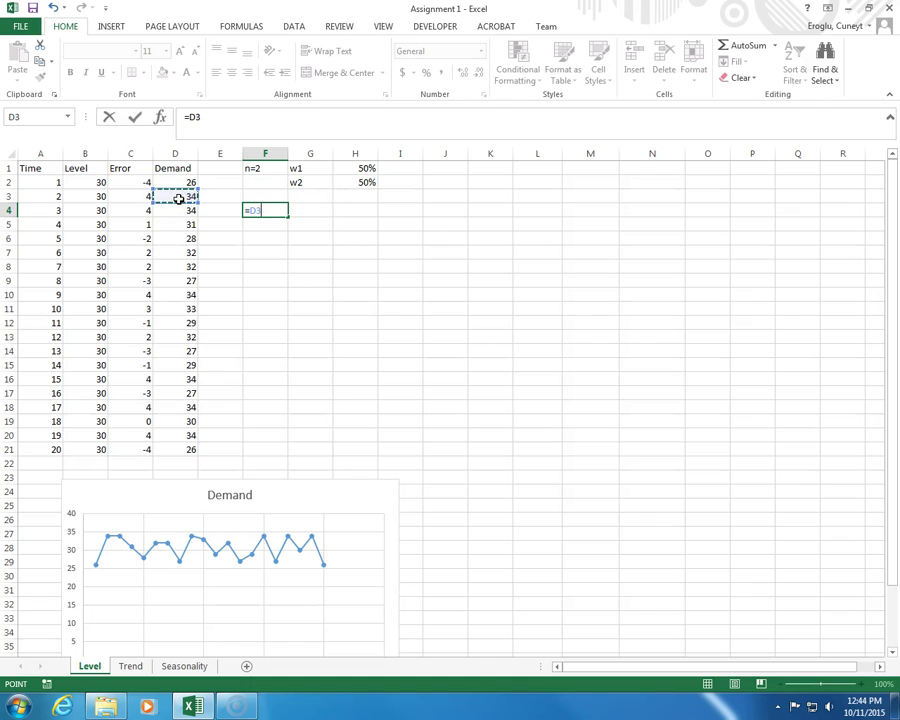
{"action": "type", "text": "*"}
{"action": "left_click", "coordinate": [349, 168]}
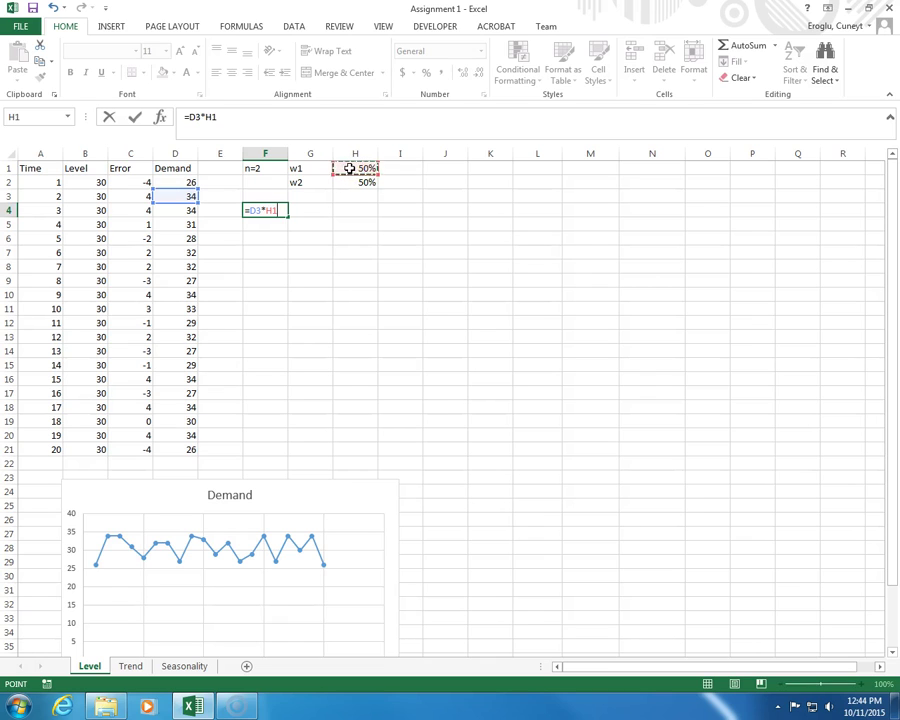
{"action": "type", "text": "+"}
{"action": "left_click", "coordinate": [179, 183]}
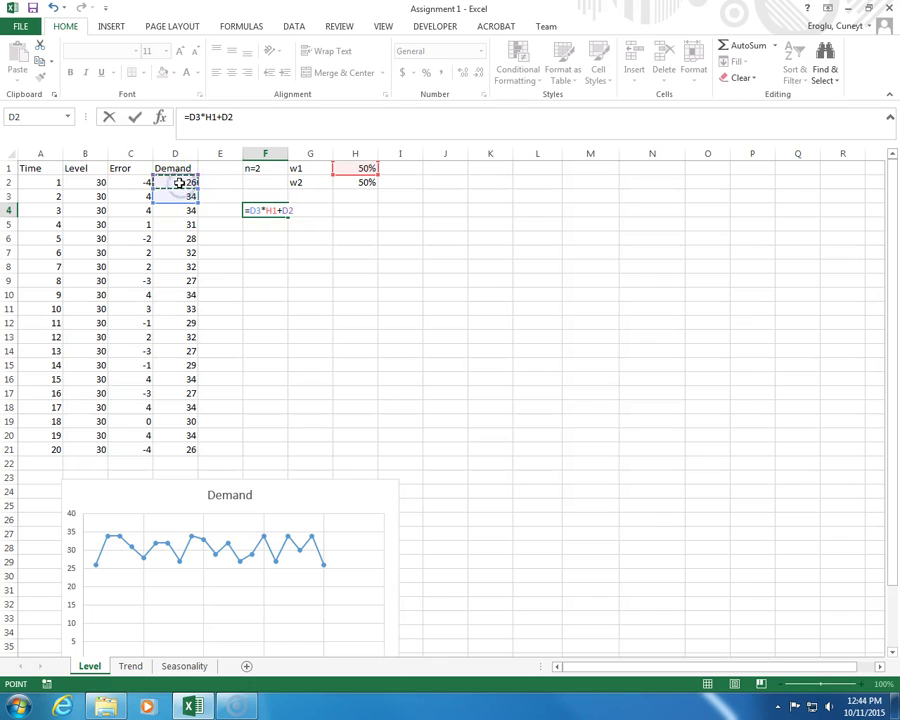
{"action": "type", "text": "*"}
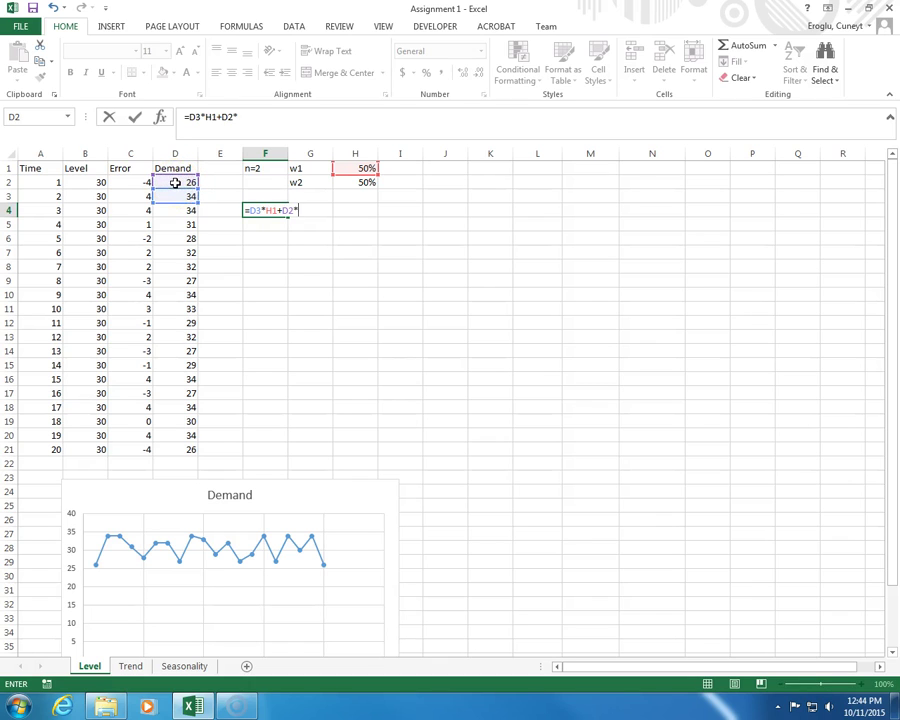
{"action": "left_click", "coordinate": [355, 182]}
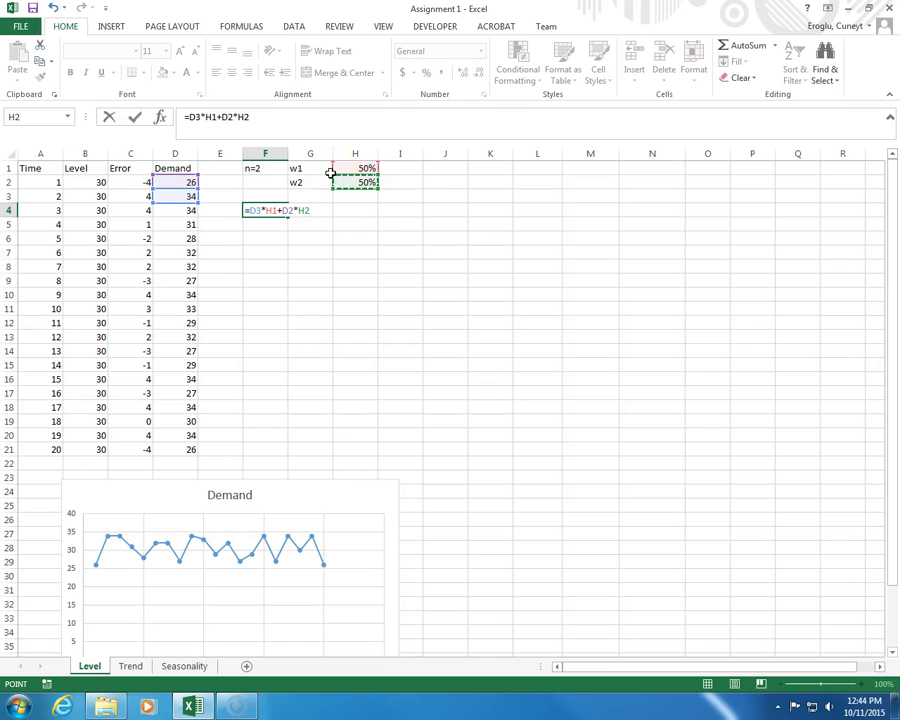
{"action": "key", "text": "Return"}
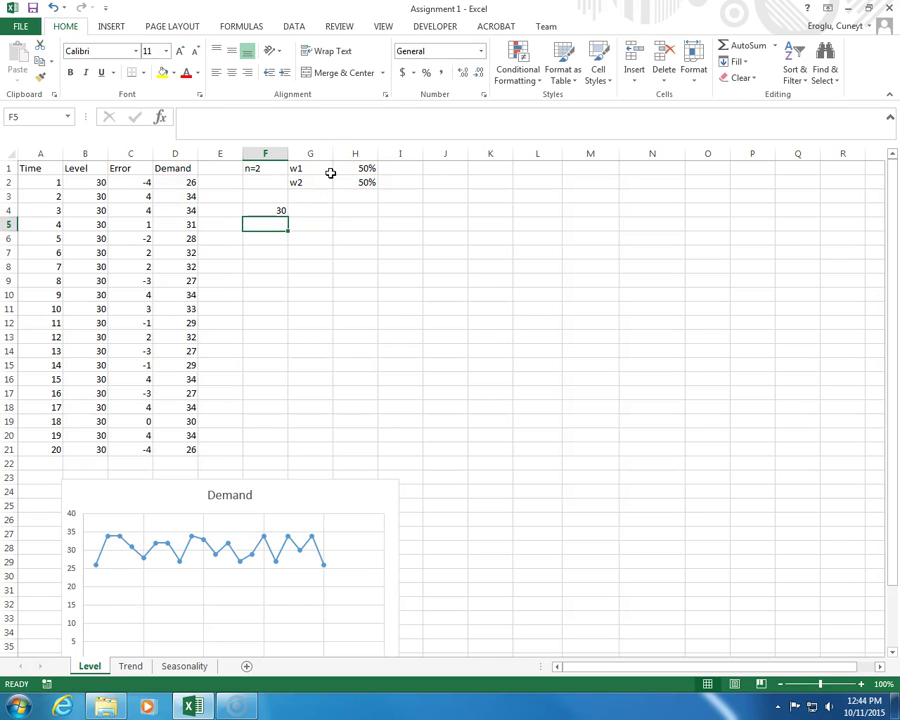
- Lock the weight rows in the F4 formula so that it reads =D3*H$1+D2*H$2
{"action": "left_click", "coordinate": [261, 212]}
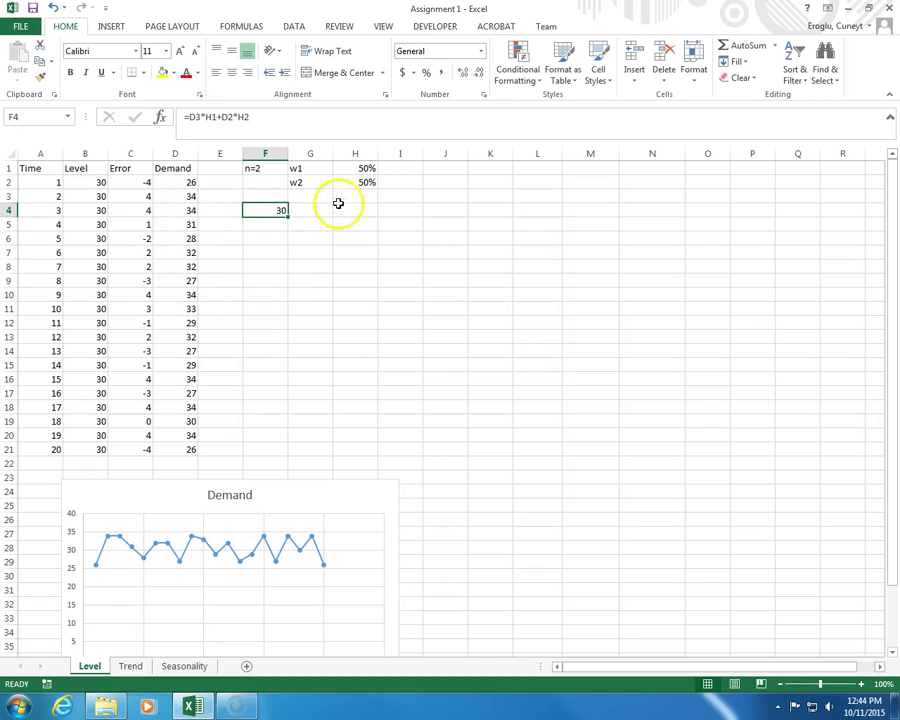
{"action": "left_click", "coordinate": [354, 168]}
{"action": "left_click", "coordinate": [355, 181]}
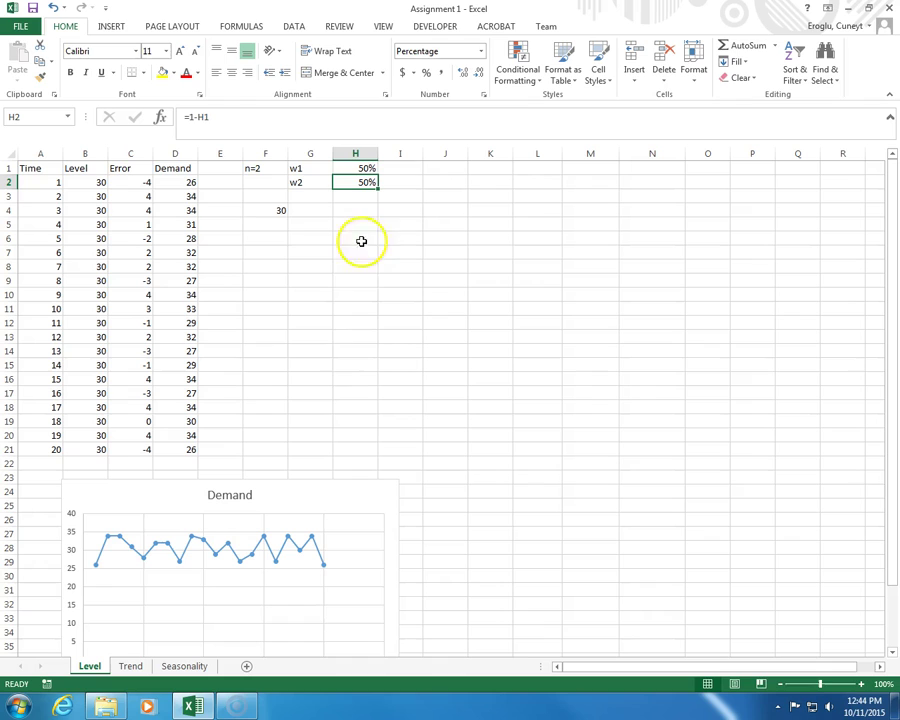
{"action": "left_click", "coordinate": [276, 210]}
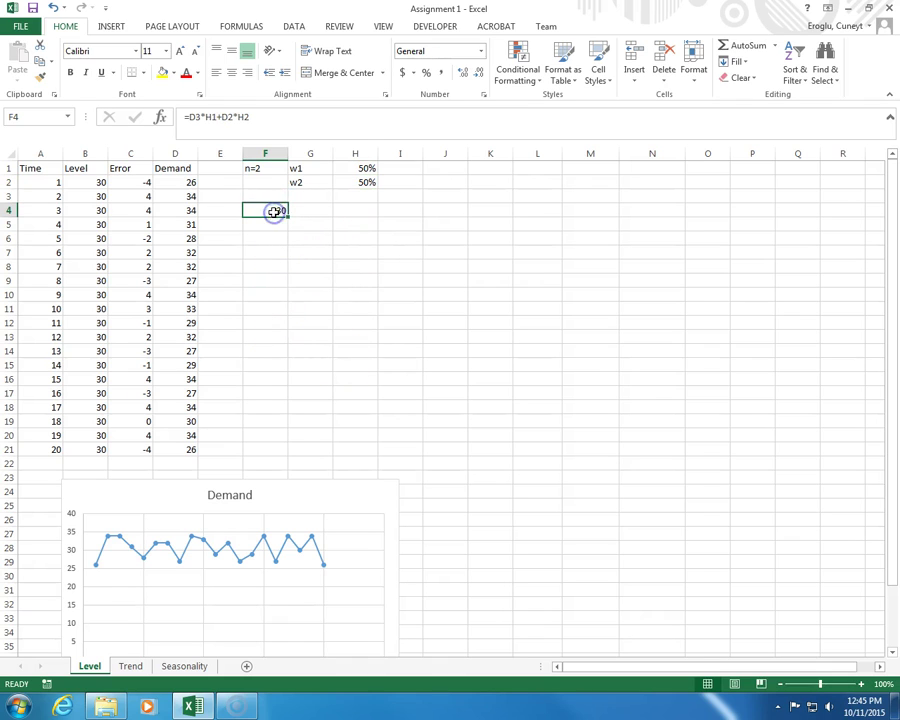
{"action": "left_click", "coordinate": [213, 119]}
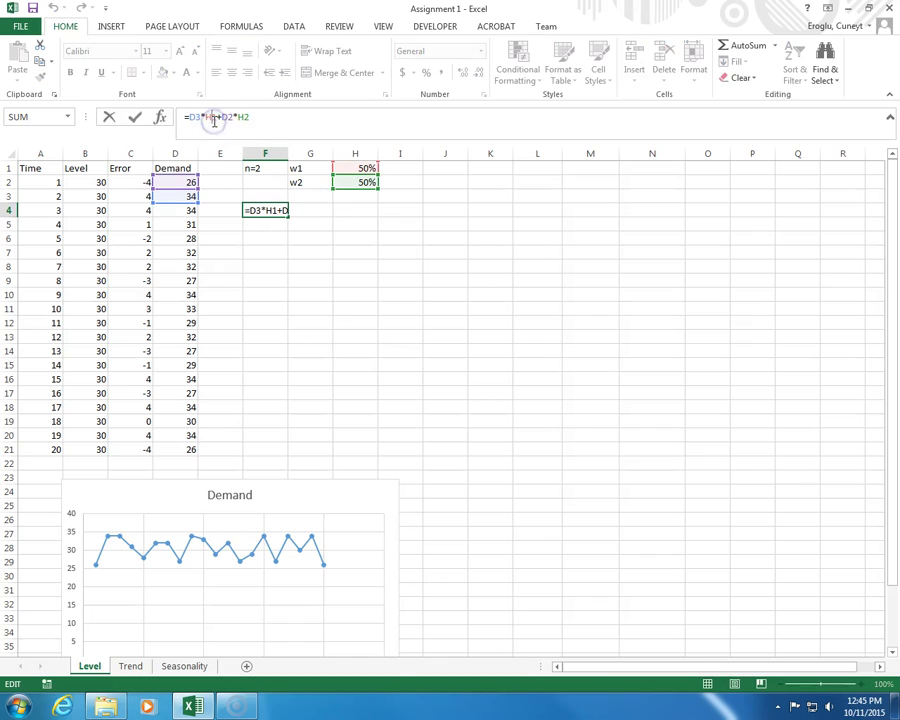
{"action": "type", "text": "$"}
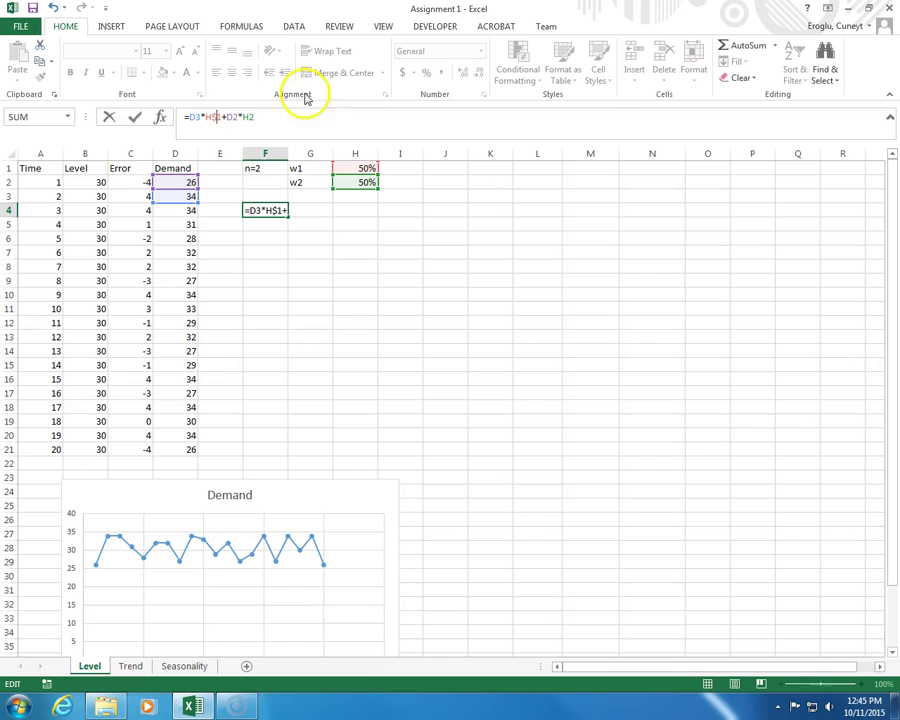
{"action": "left_click", "coordinate": [248, 116]}
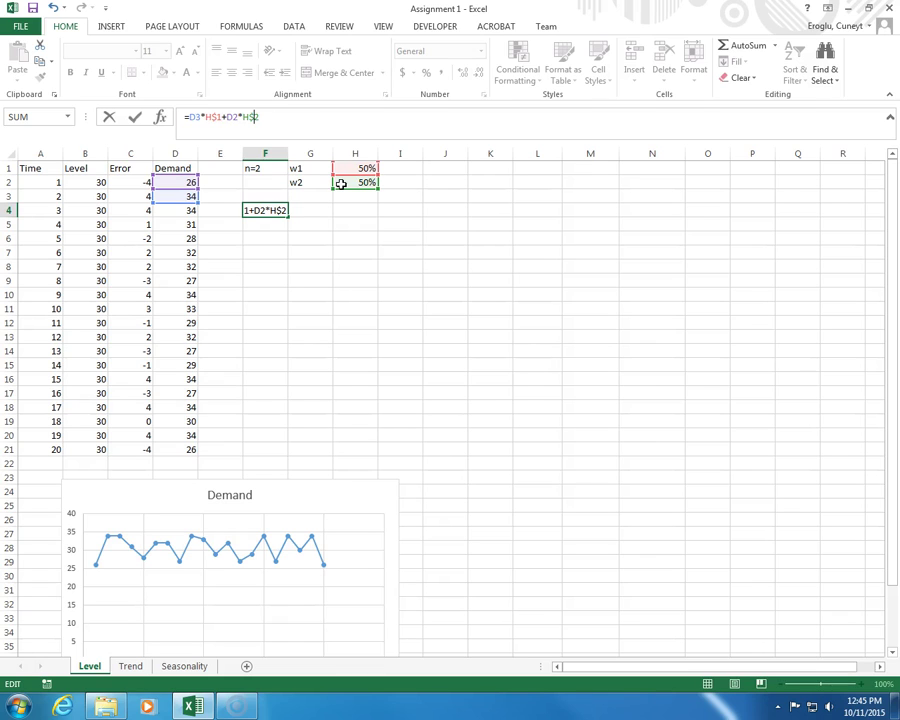
{"action": "key", "text": "Return"}
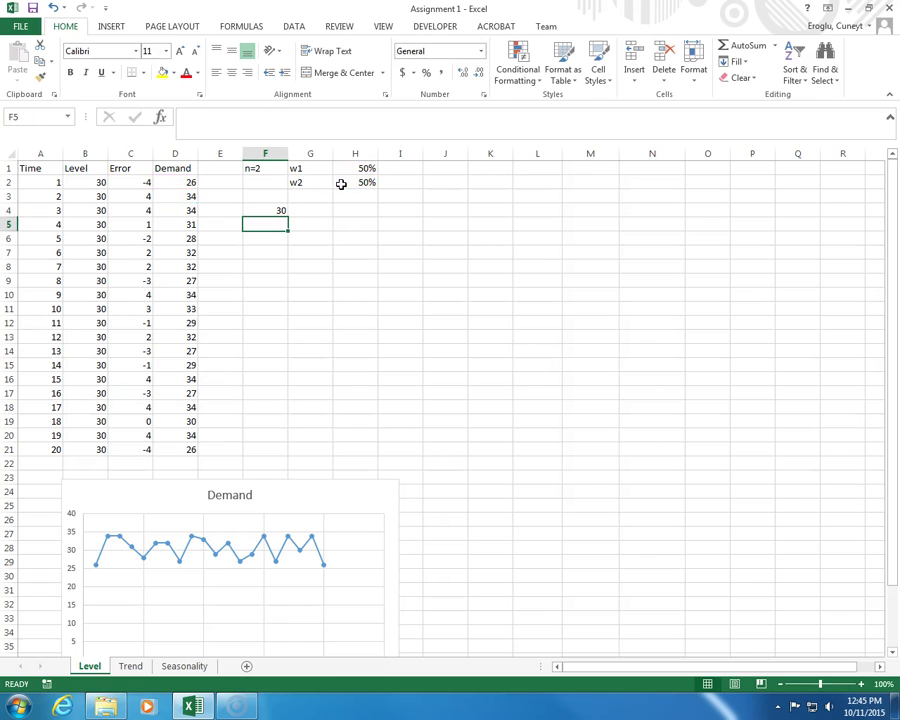
- Copy the F4 forecast formula down through F21 and format the range as Number with 2 decimal places
{"action": "key", "text": "Up"}
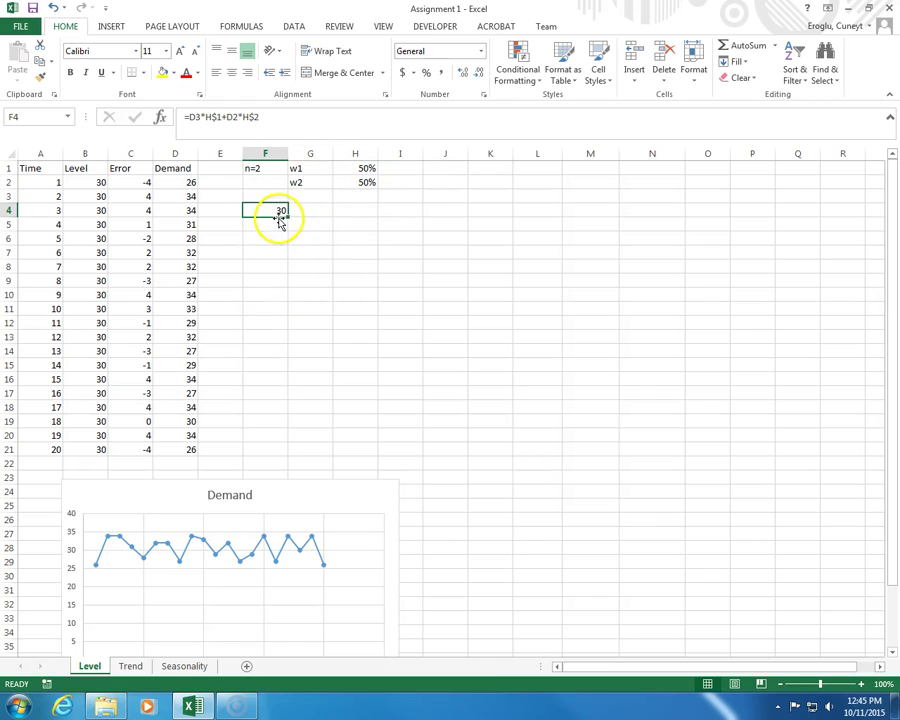
{"action": "left_click_drag", "start_coordinate": [289, 216], "coordinate": [284, 453]}
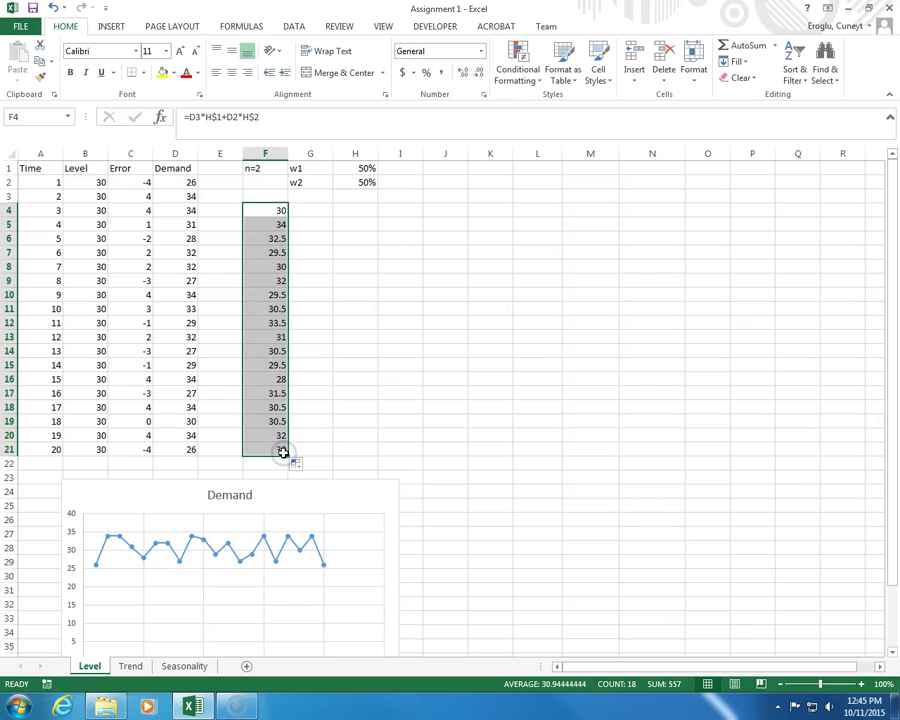
{"action": "left_click", "coordinate": [484, 94]}
{"action": "left_click", "coordinate": [472, 201]}
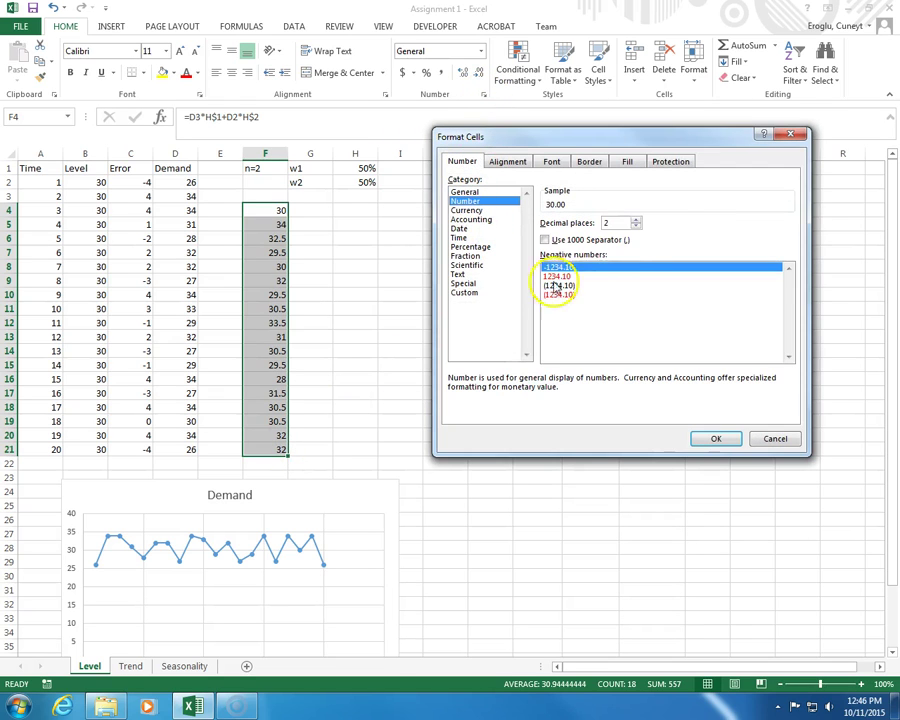
{"action": "left_click", "coordinate": [716, 442]}
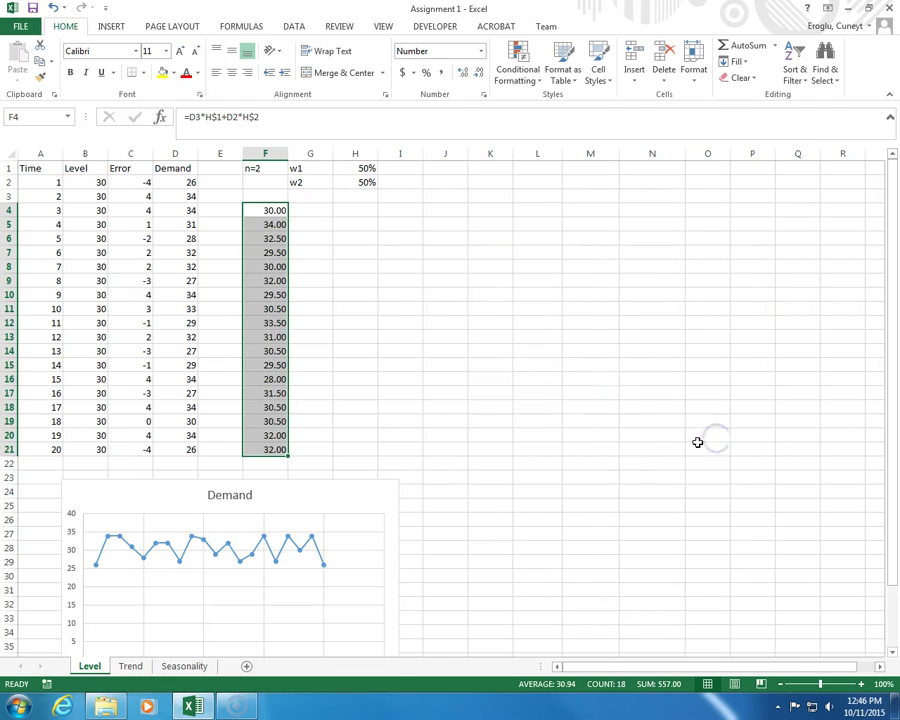
- Examine the copied forecast formulas, checking which demand and weight cells the time period 10 forecast in F11 references
{"action": "left_click", "coordinate": [268, 211]}
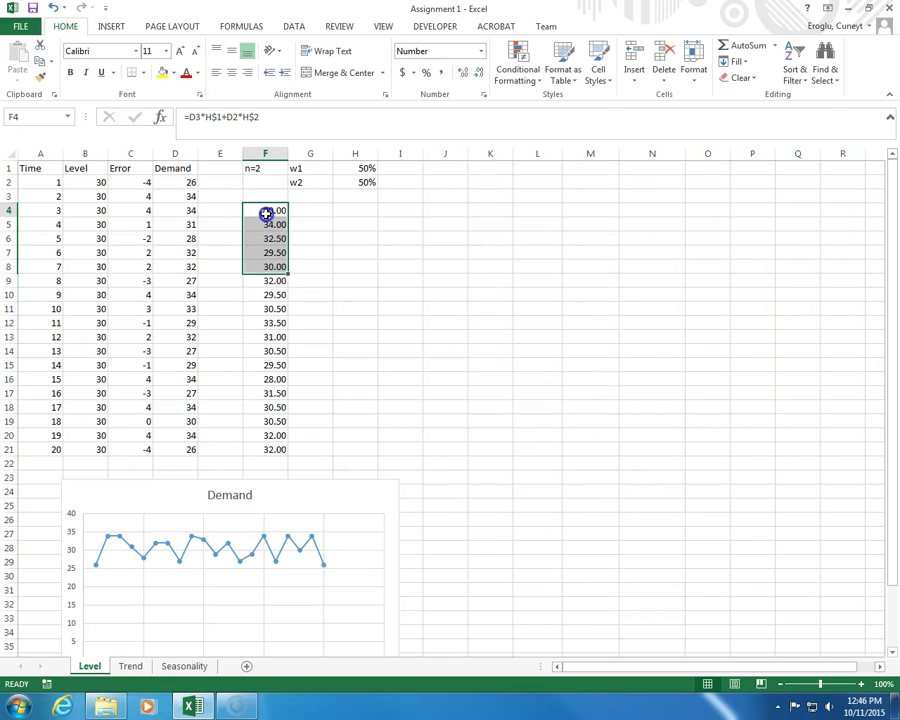
{"action": "left_click", "coordinate": [271, 310]}
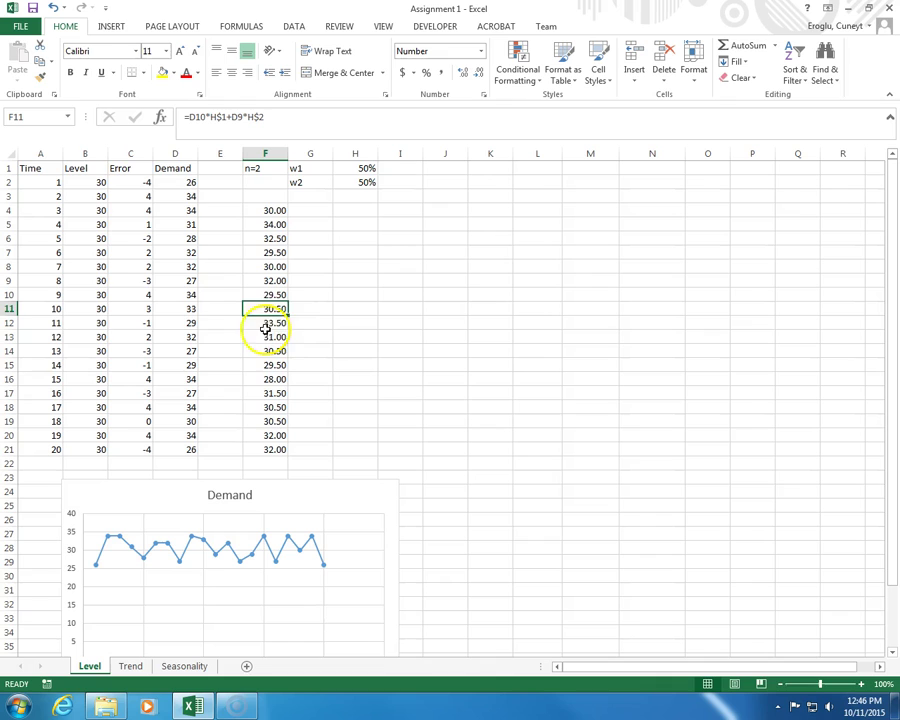
{"action": "left_click", "coordinate": [54, 308]}
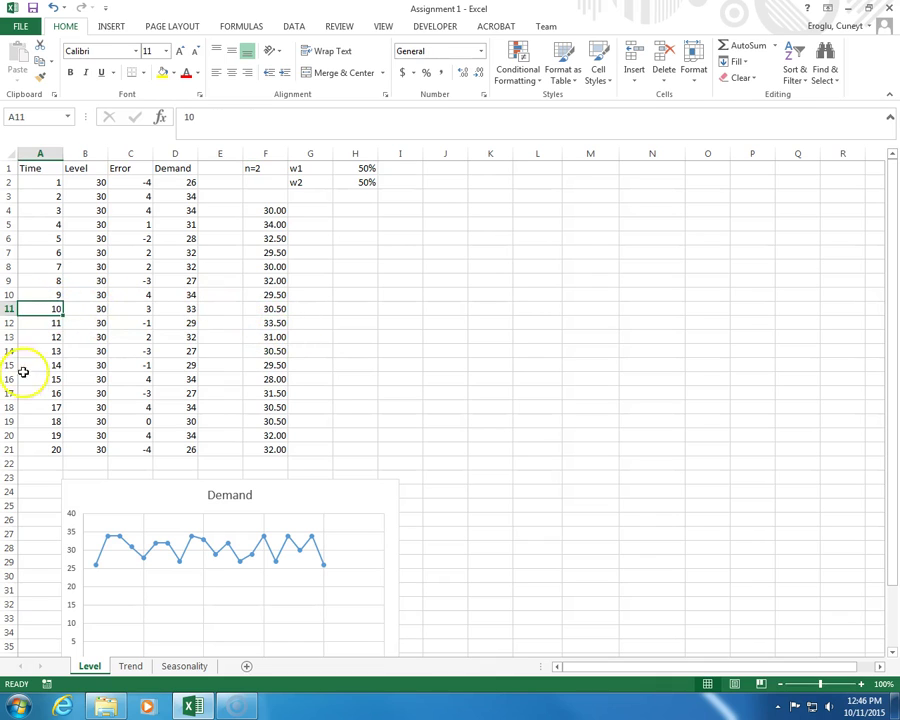
{"action": "left_click", "coordinate": [284, 310]}
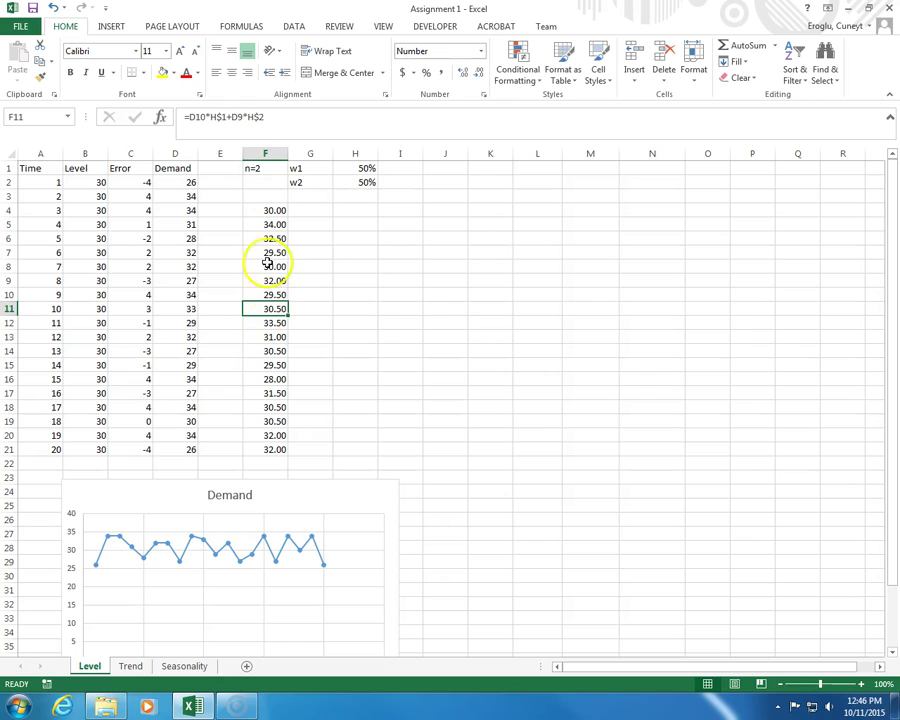
{"action": "left_click", "coordinate": [242, 117]}
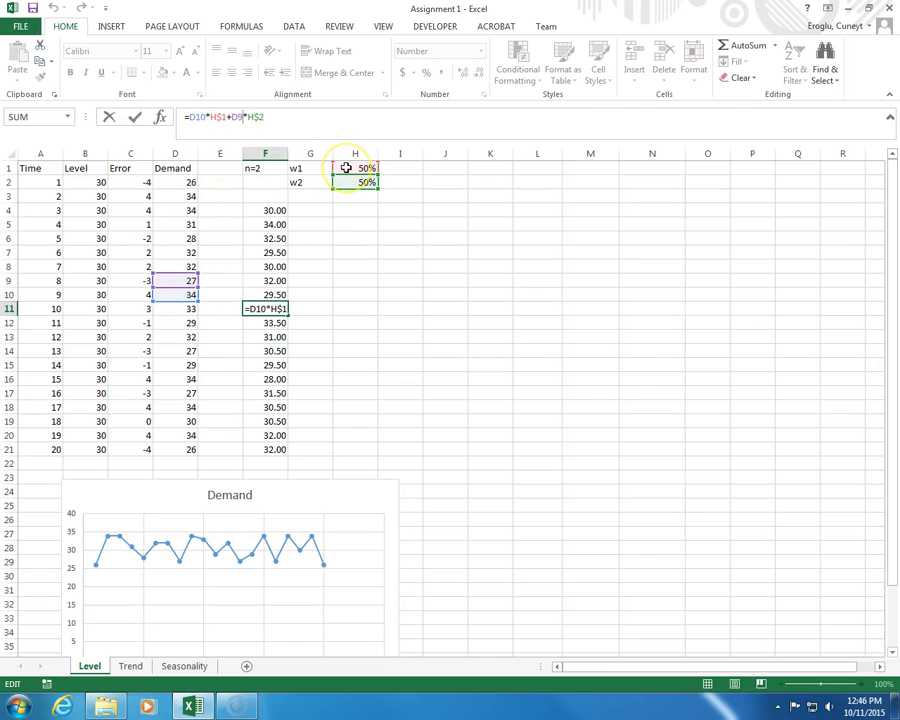
{"action": "left_click", "coordinate": [184, 280]}
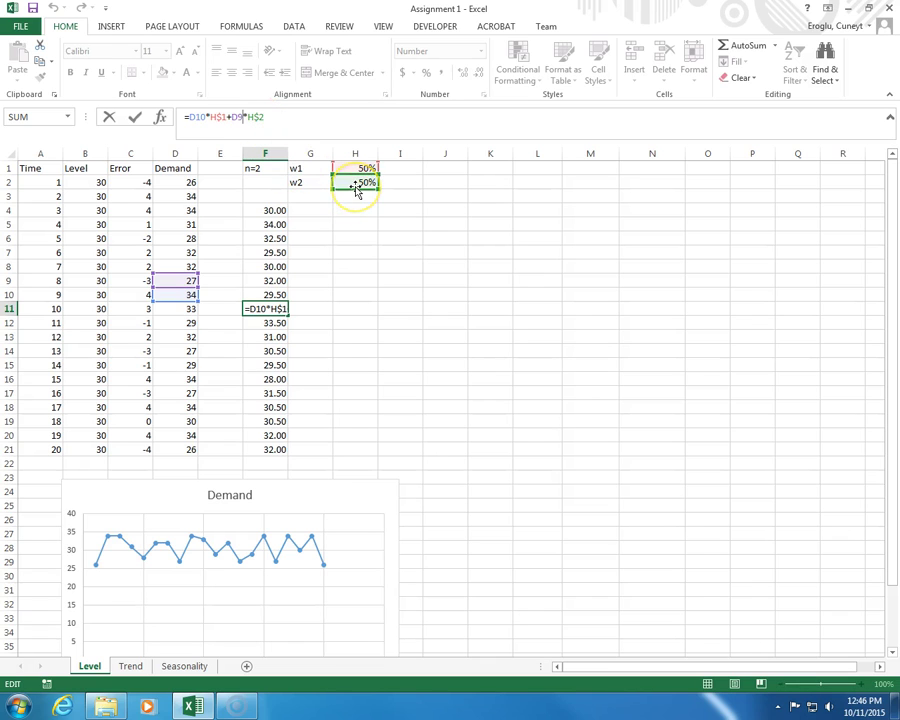
{"action": "left_click", "coordinate": [257, 285]}
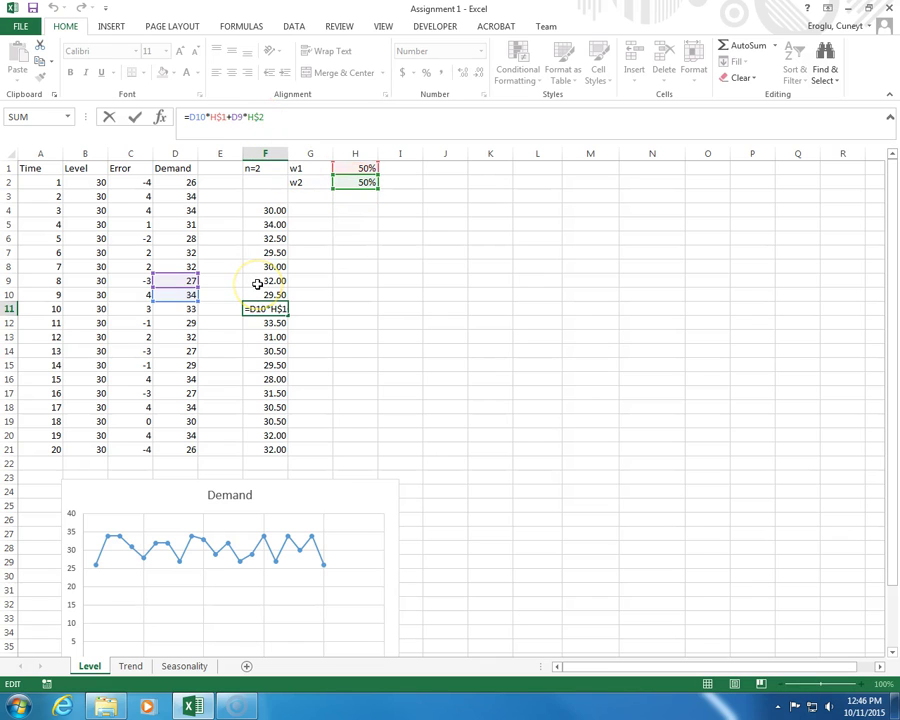
{"action": "key", "text": "Escape"}
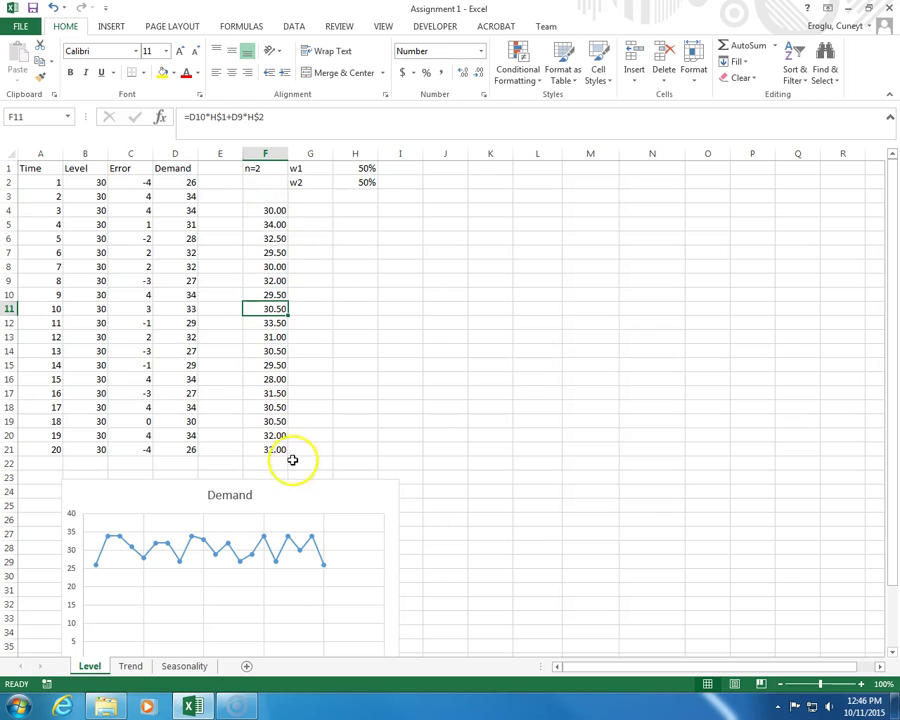
{"action": "left_click_drag", "start_coordinate": [265, 207], "coordinate": [263, 448]}
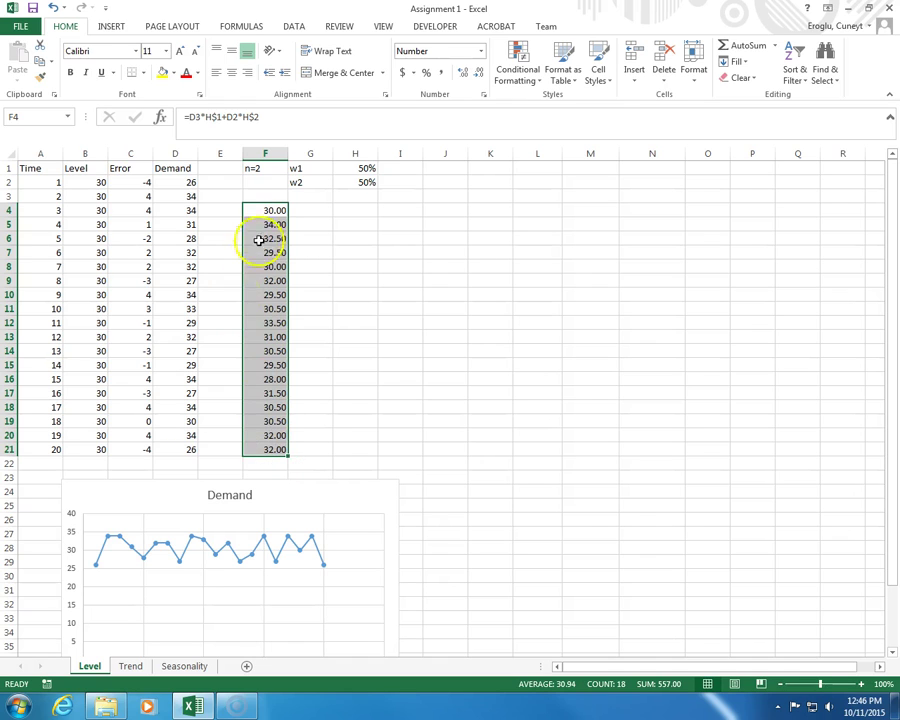
{"action": "left_click", "coordinate": [267, 209]}
- Set the w1 weight in cell H1 to 20%
{"action": "left_click", "coordinate": [362, 169]}
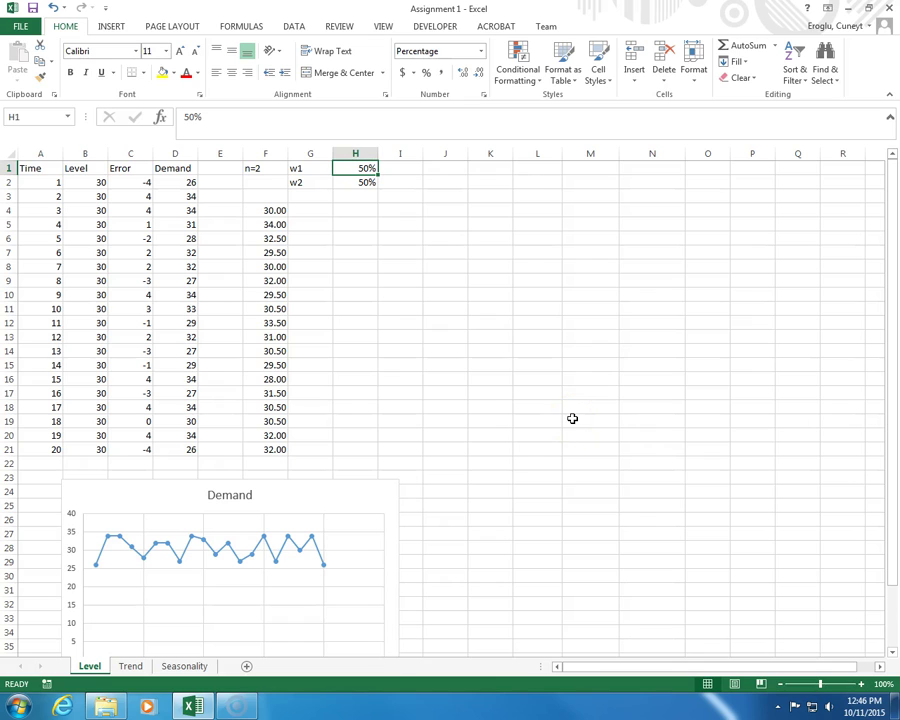
{"action": "type", "text": ".2"}
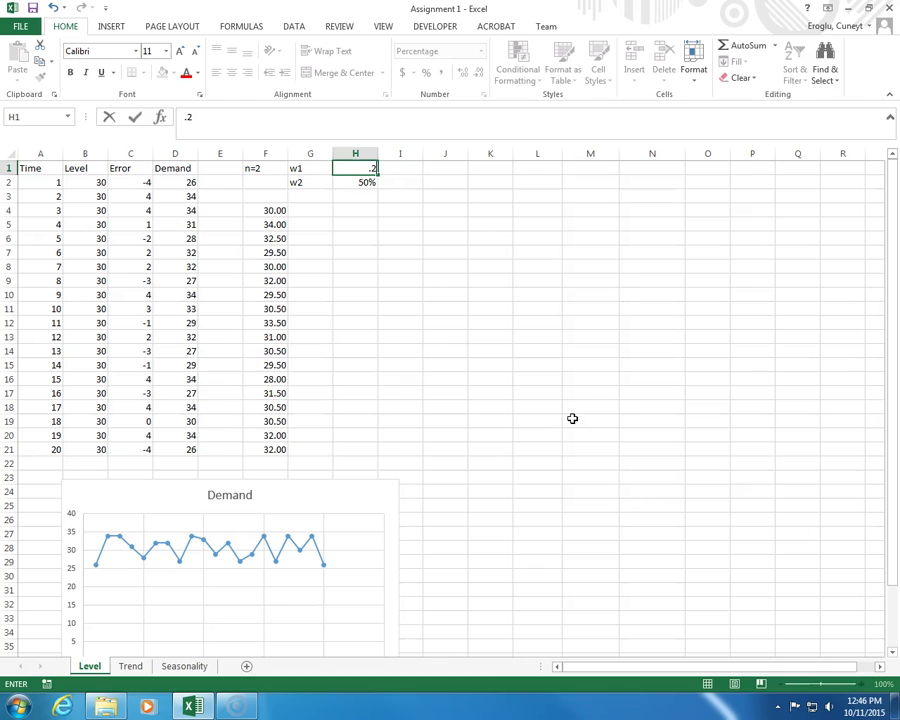
{"action": "key", "text": "Return"}
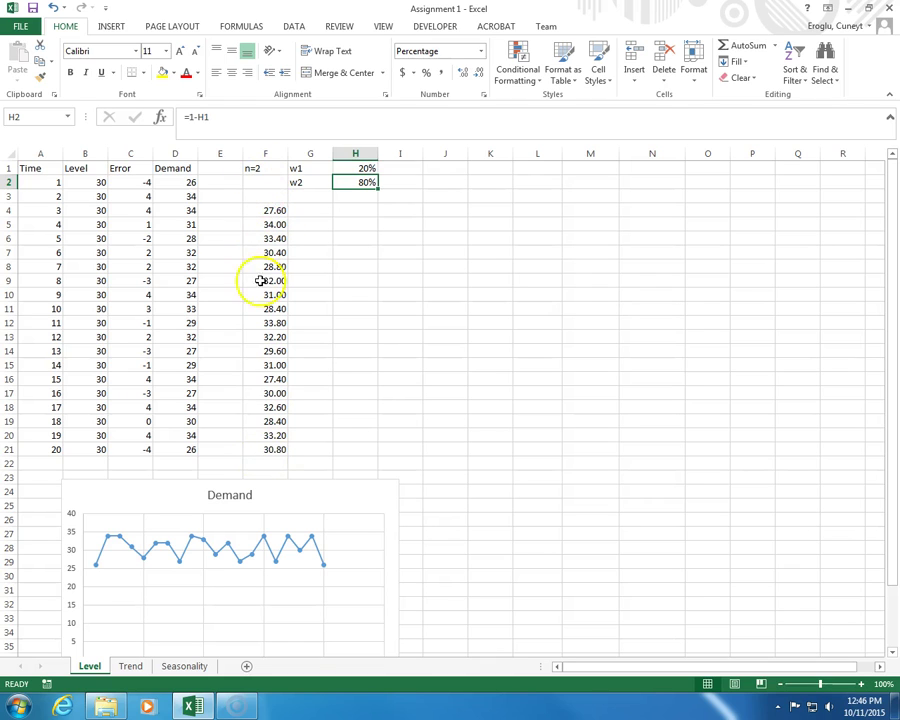
- Move the Demand chart beside the weights and add a series named from F1 with Y values F2:F21
{"action": "left_click", "coordinate": [325, 476]}
{"action": "left_click_drag", "start_coordinate": [345, 477], "coordinate": [684, 207]}
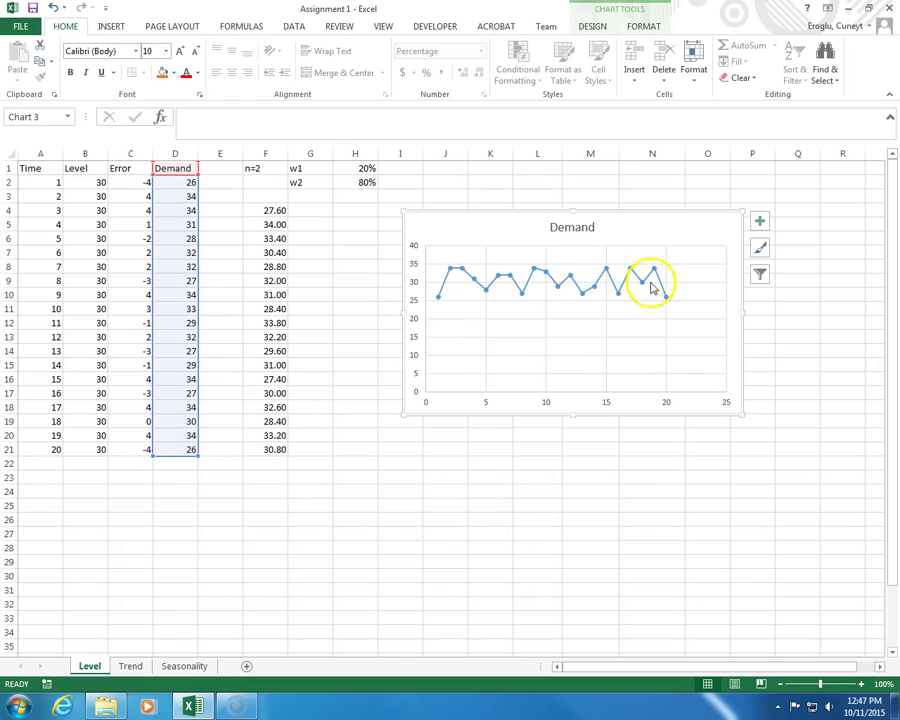
{"action": "right_click", "coordinate": [727, 222]}
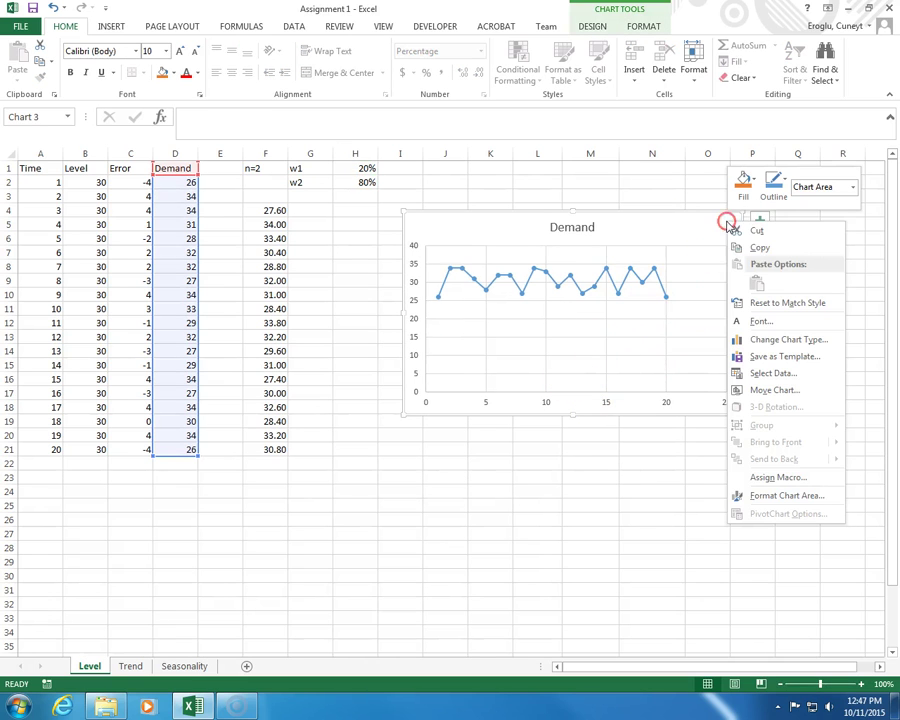
{"action": "left_click", "coordinate": [787, 381]}
{"action": "left_click", "coordinate": [456, 315]}
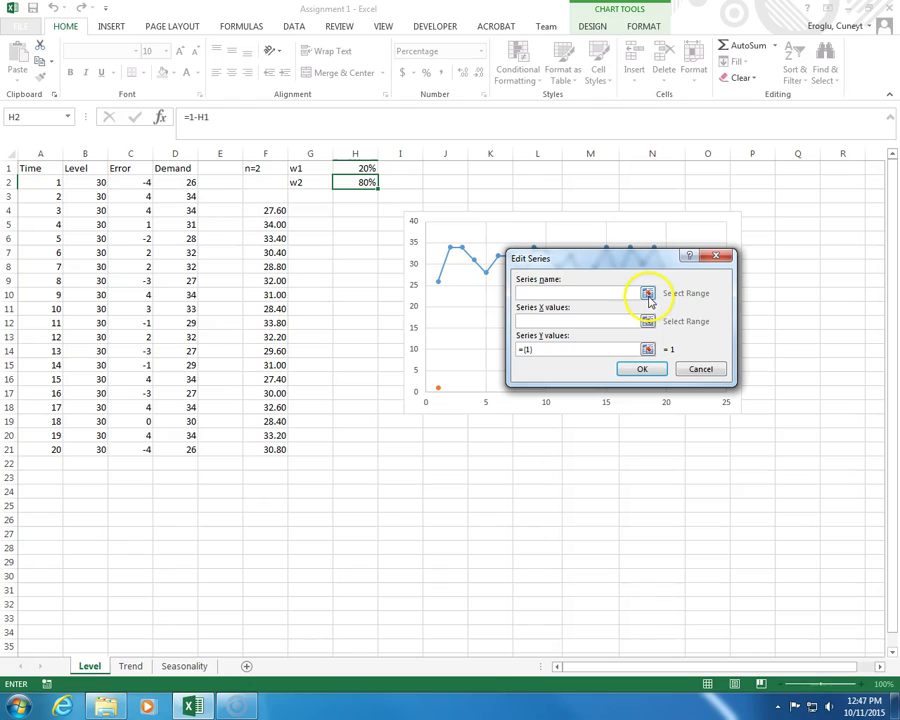
{"action": "left_click", "coordinate": [249, 167]}
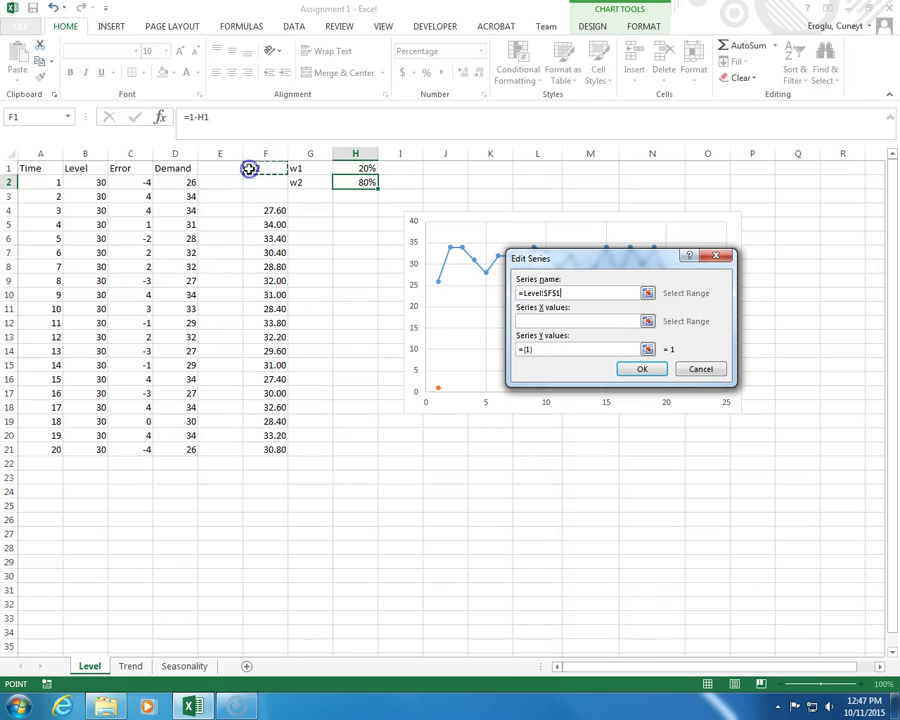
{"action": "left_click", "coordinate": [647, 349]}
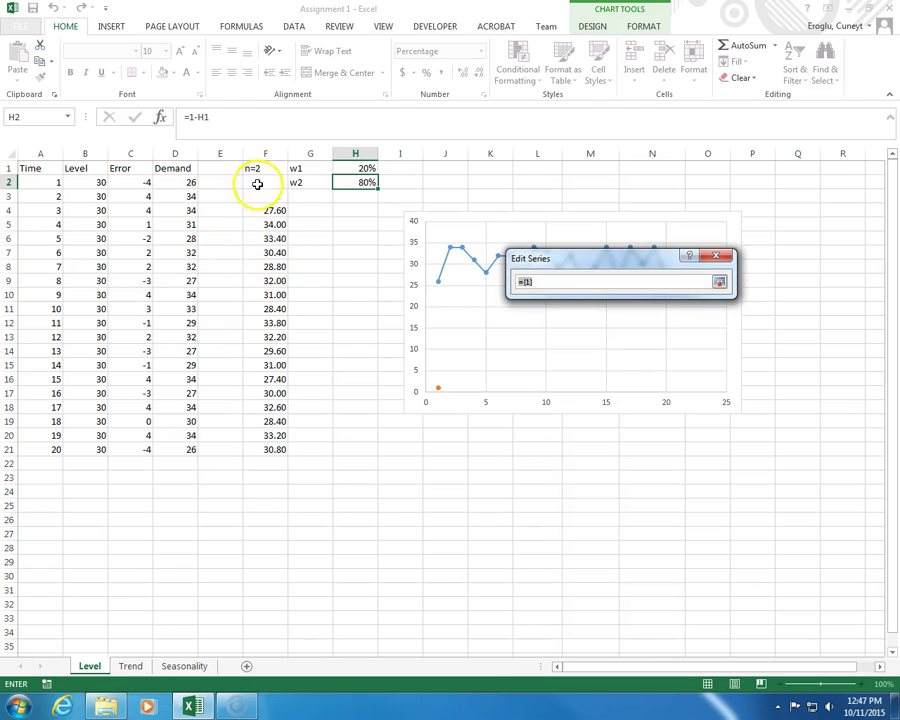
{"action": "left_click_drag", "start_coordinate": [257, 184], "coordinate": [263, 451]}
{"action": "left_click", "coordinate": [719, 282]}
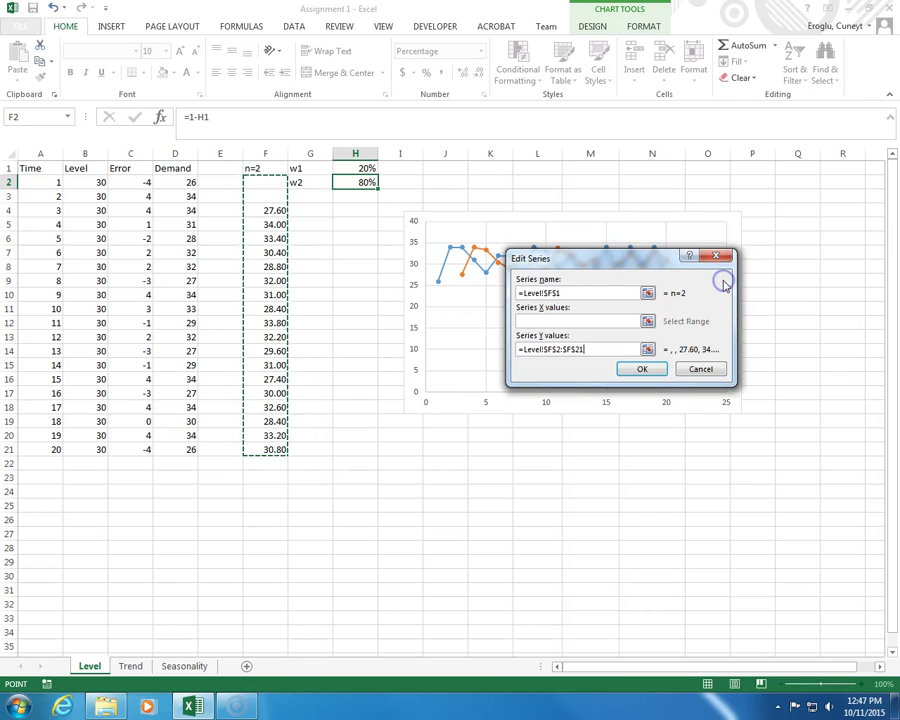
{"action": "left_click", "coordinate": [659, 372]}
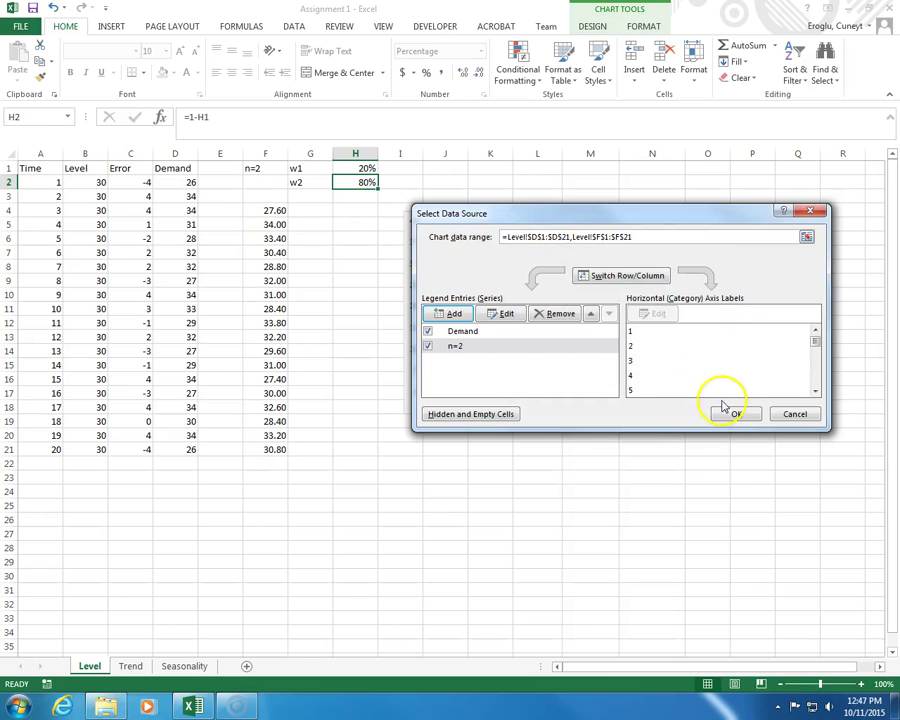
{"action": "left_click", "coordinate": [724, 410]}
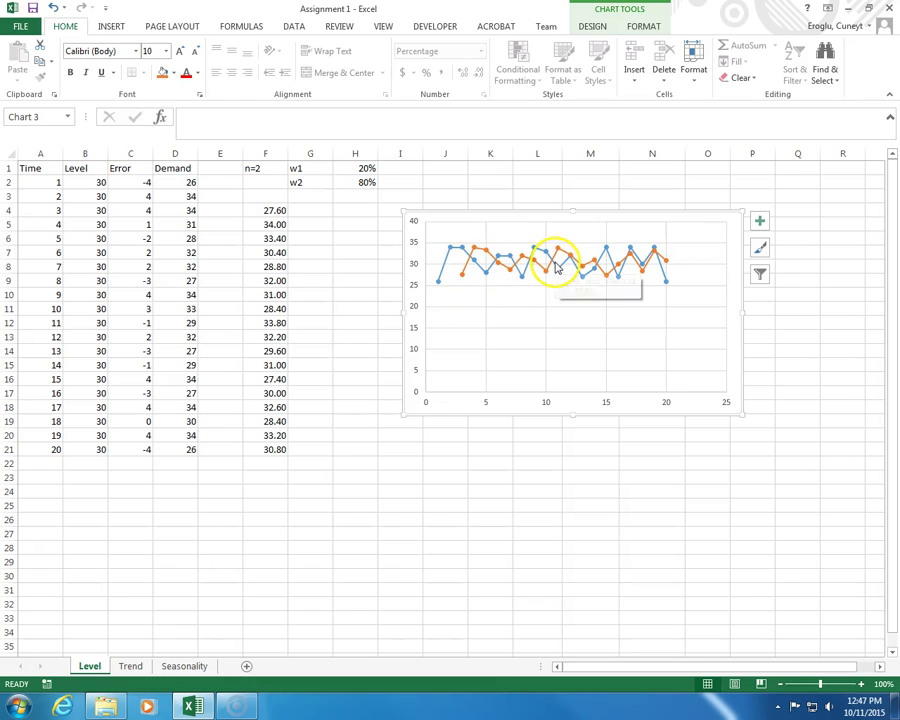
- Change the w1 weight in cell H1 to 30%
{"action": "left_click", "coordinate": [356, 169]}
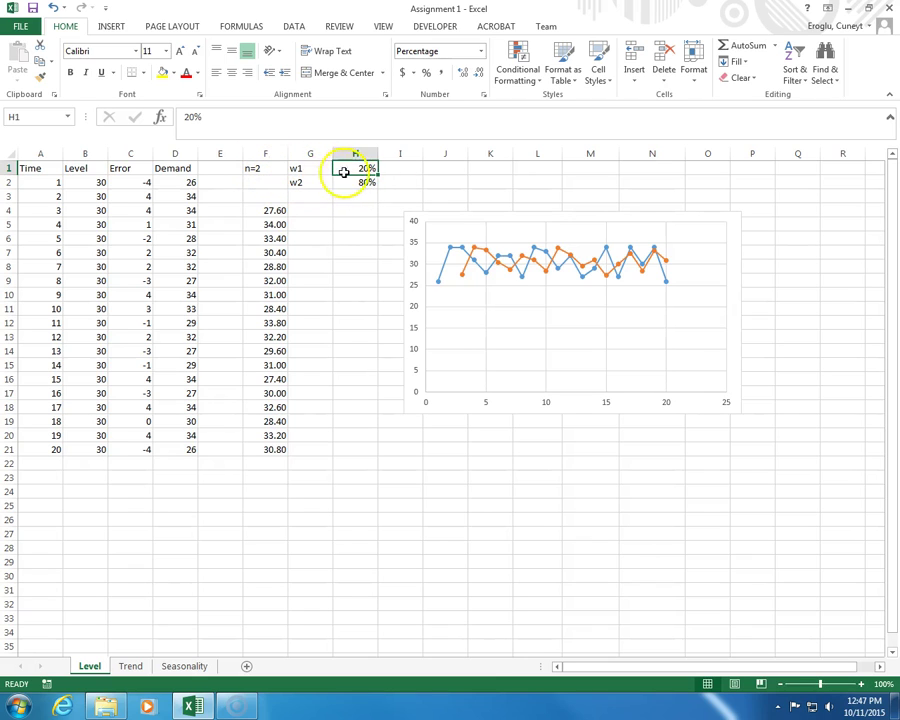
{"action": "type", "text": "."}
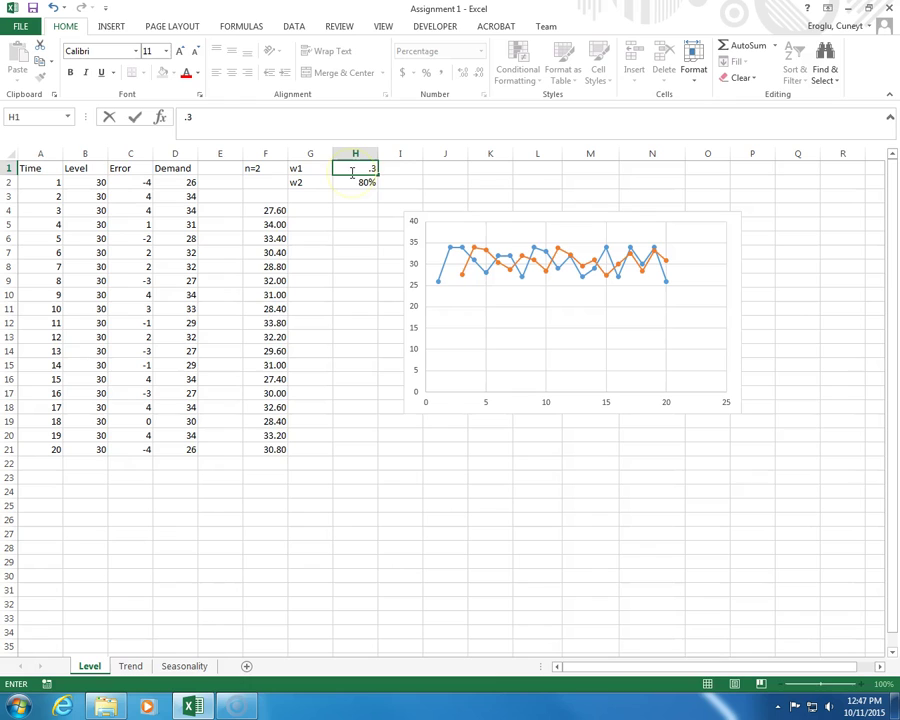
{"action": "type", "text": "3"}
{"action": "key", "text": "Return"}
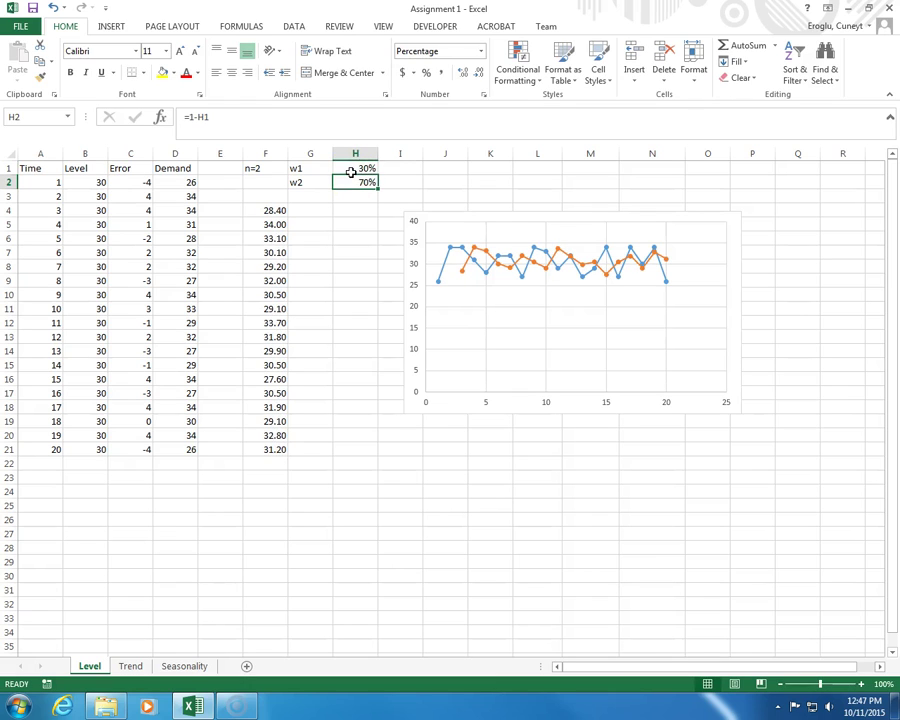
- Set the w1 weight in cell H1 to 40%
{"action": "left_click", "coordinate": [351, 172]}
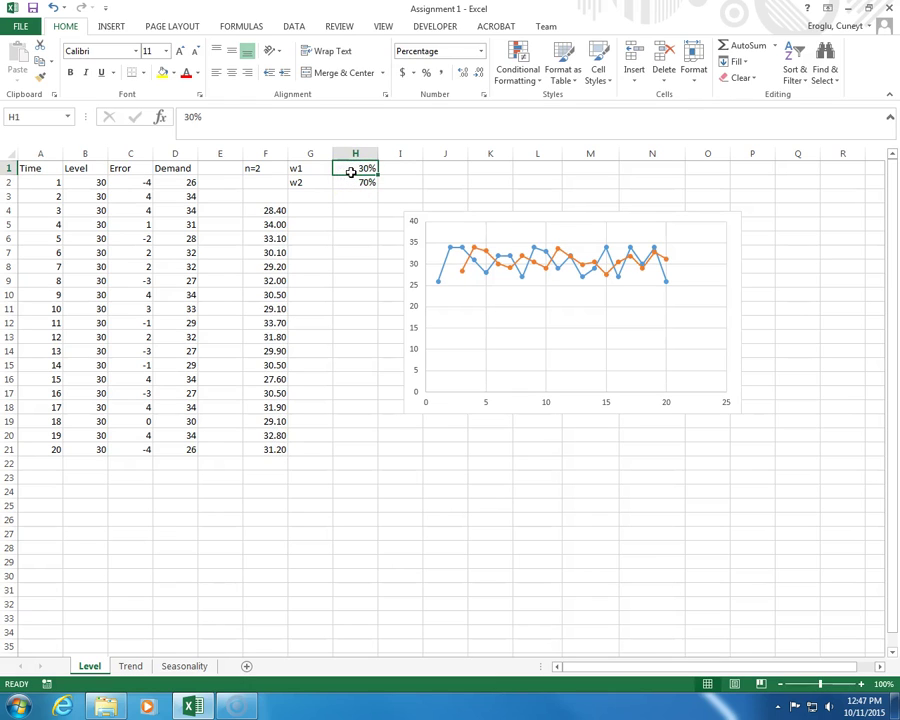
{"action": "type", "text": ".4"}
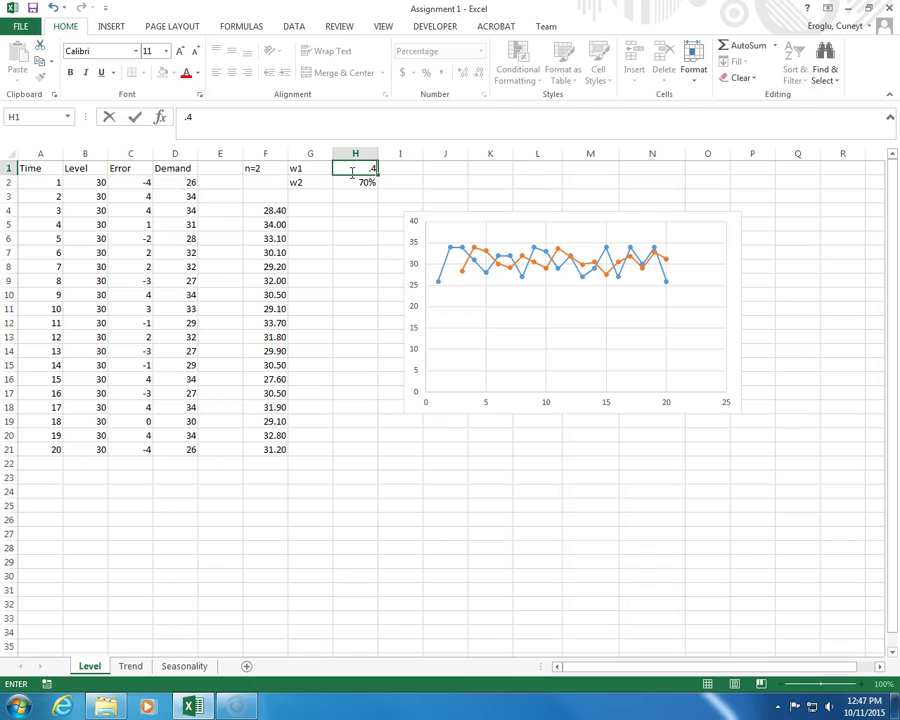
{"action": "key", "text": "Return"}
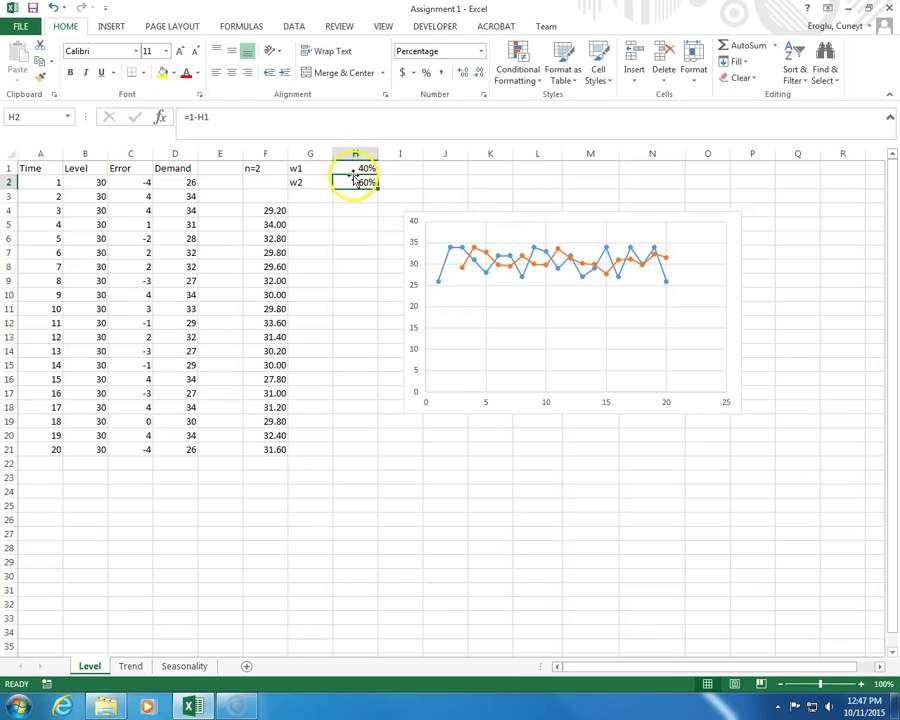
- Move the chart back below the data table, starting around row 22, and deselect it
{"action": "left_click", "coordinate": [496, 212]}
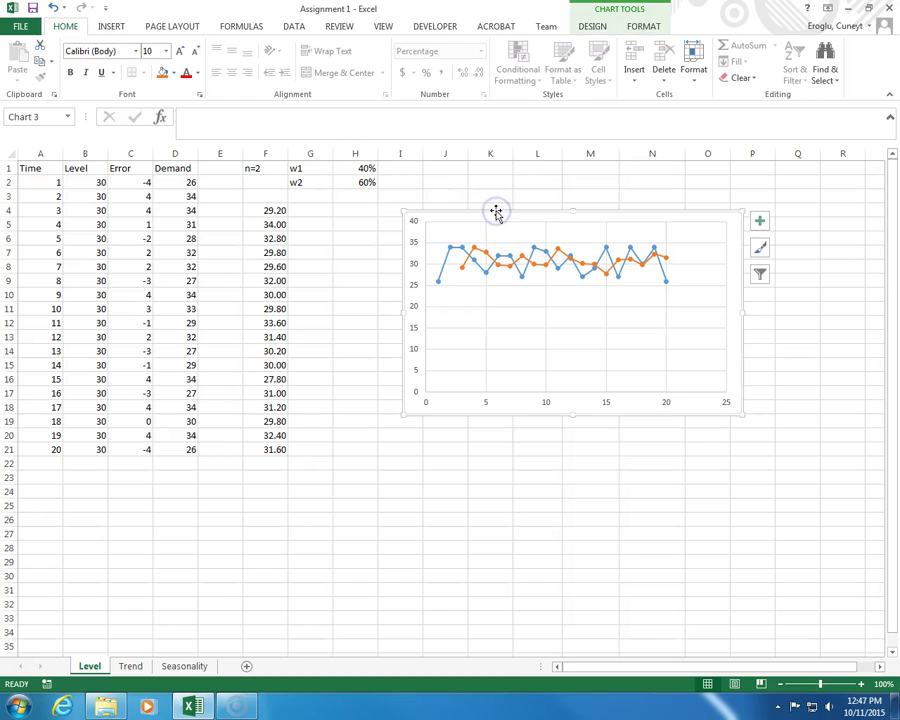
{"action": "left_click_drag", "start_coordinate": [496, 211], "coordinate": [150, 458]}
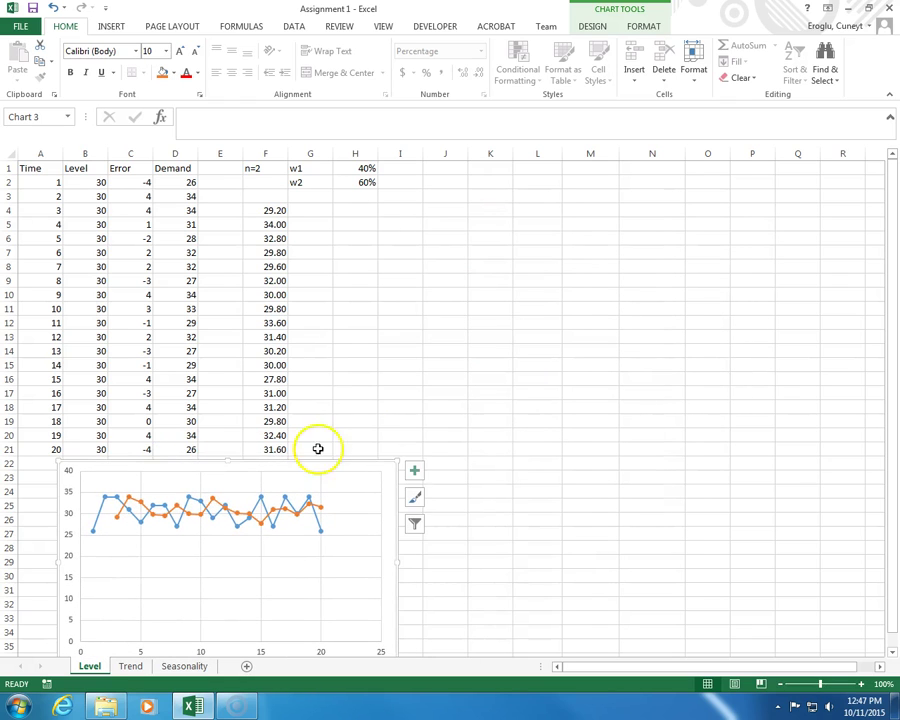
{"action": "left_click", "coordinate": [360, 408]}
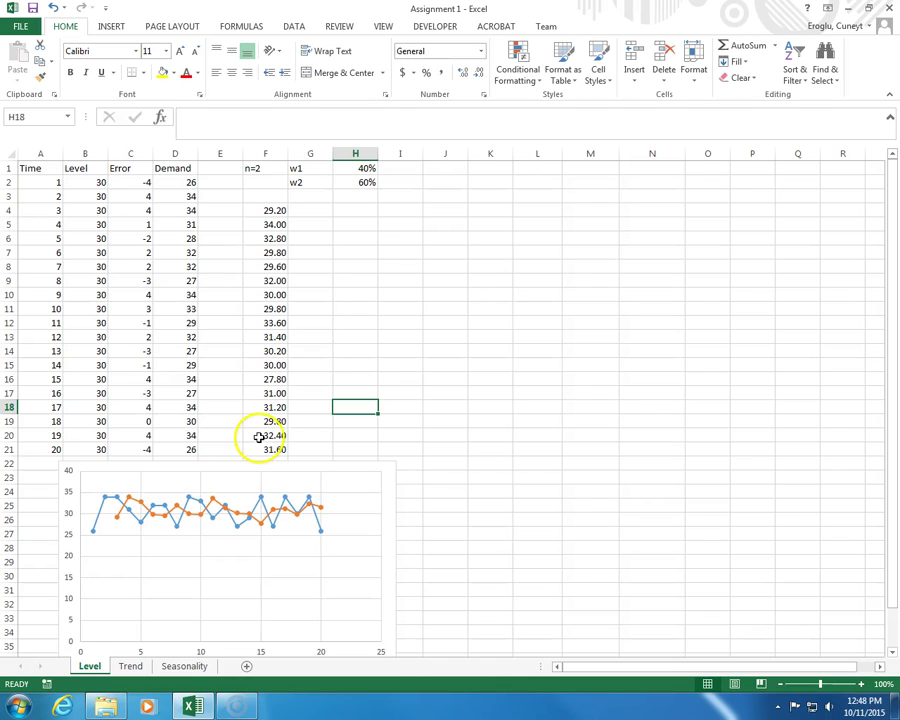
- Enter the headers Error, Abs(Error), Error^2 and Abs Perc Error in cells J1 to M1
{"action": "left_click", "coordinate": [440, 170]}
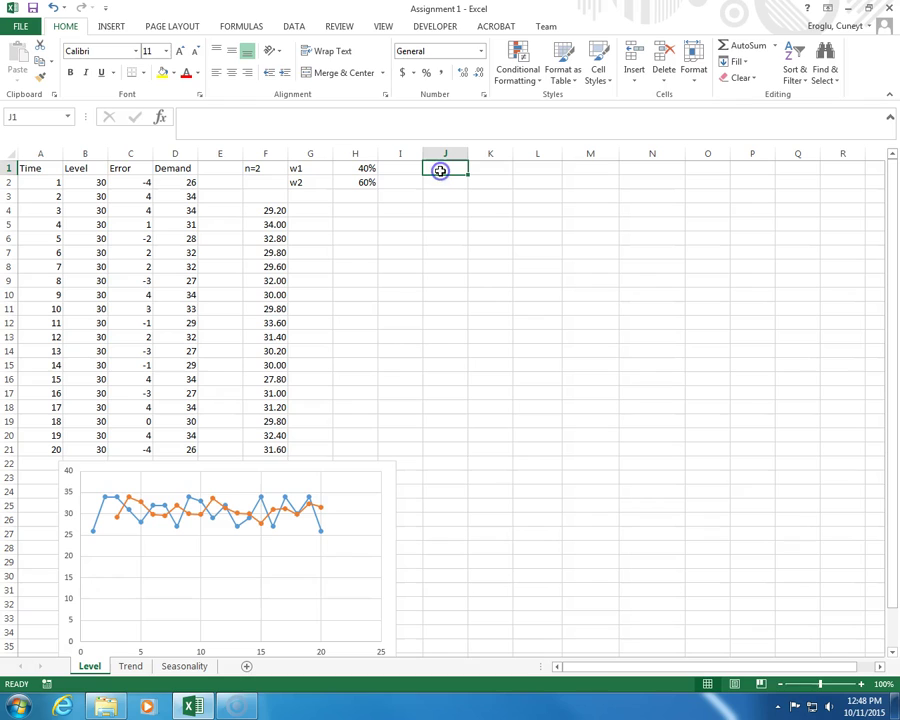
{"action": "type", "text": "Err"}
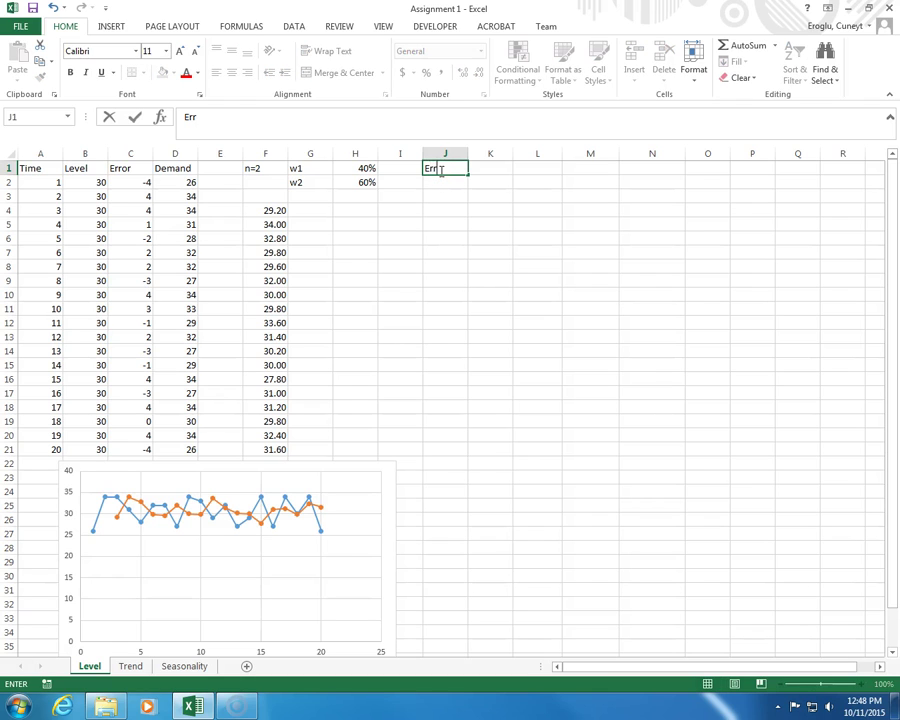
{"action": "type", "text": "or"}
{"action": "key", "text": "Tab"}
{"action": "type", "text": "A"}
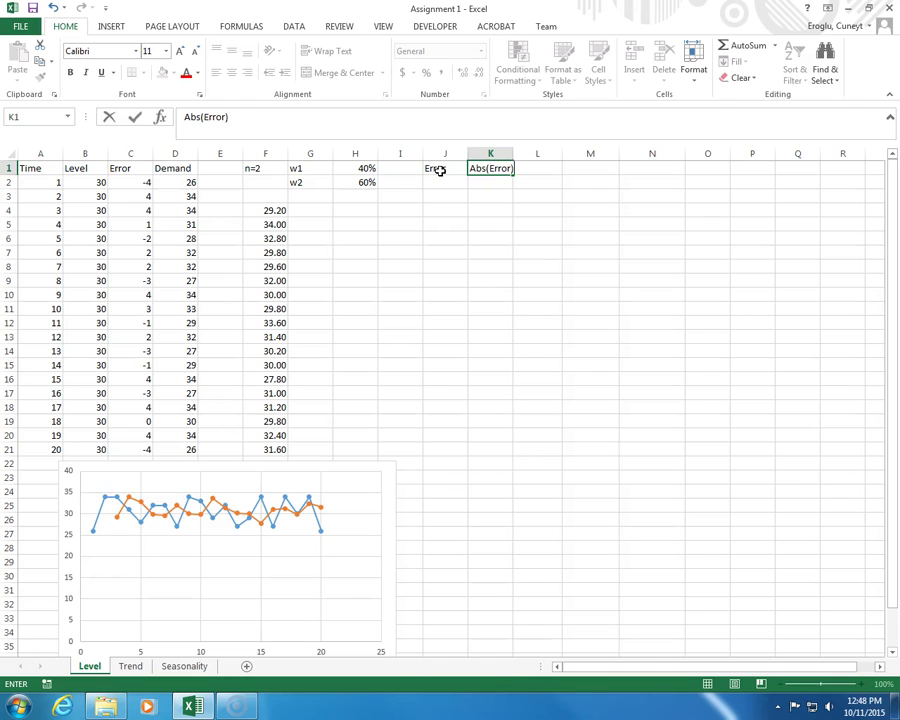
{"action": "key", "text": "Tab"}
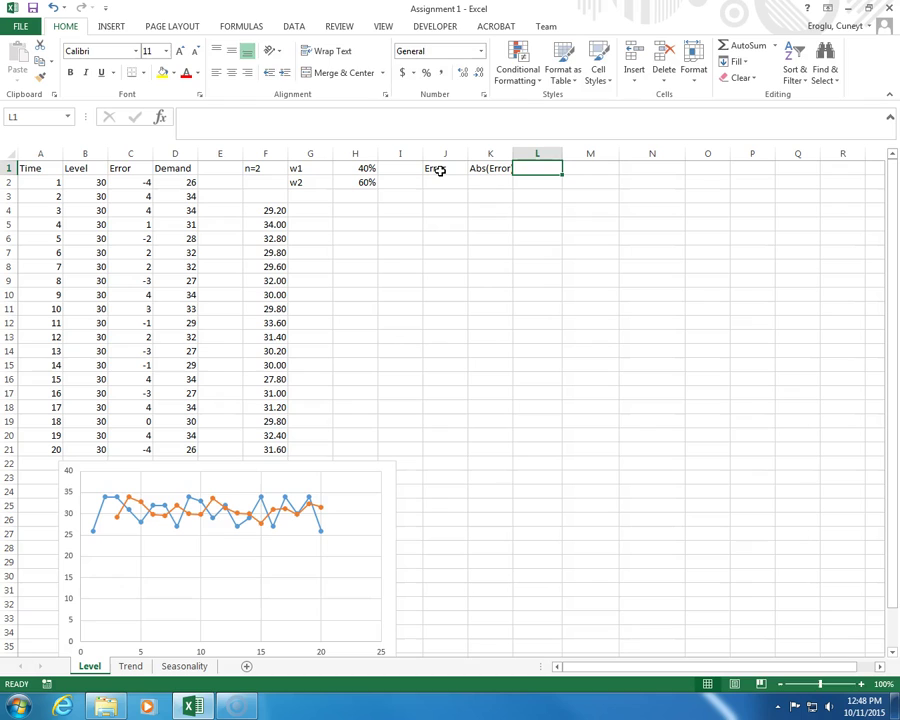
{"action": "type", "text": "Error^2"}
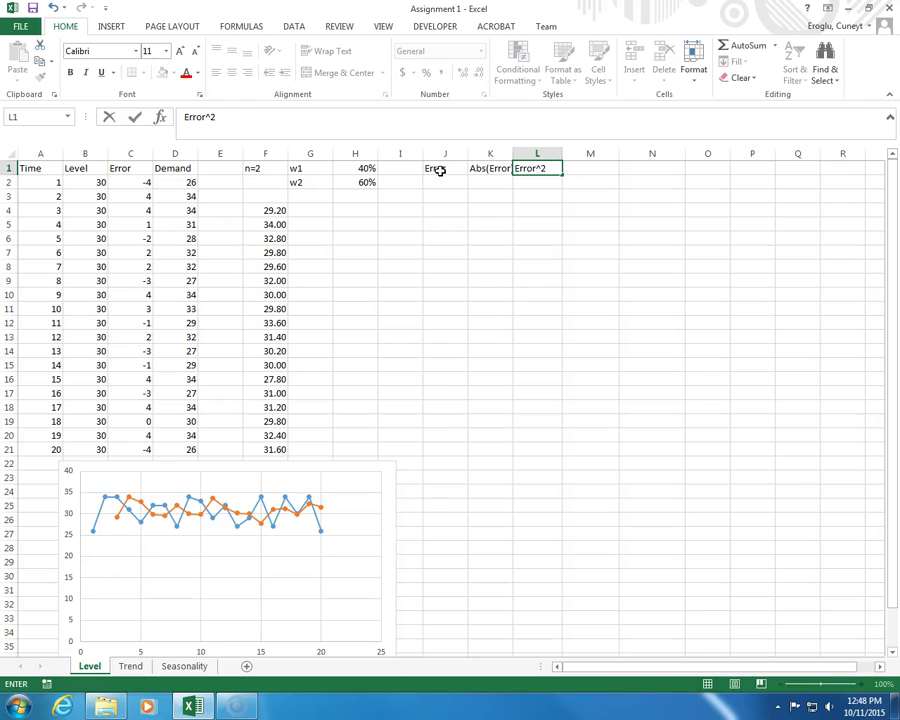
{"action": "key", "text": "Tab"}
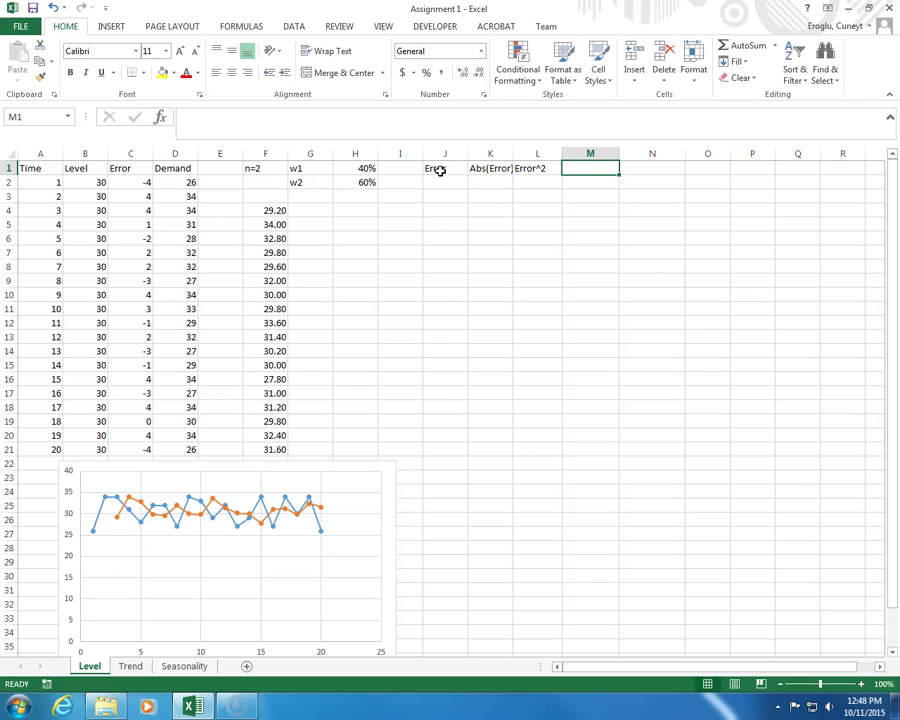
{"action": "type", "text": "Abs Perc"}
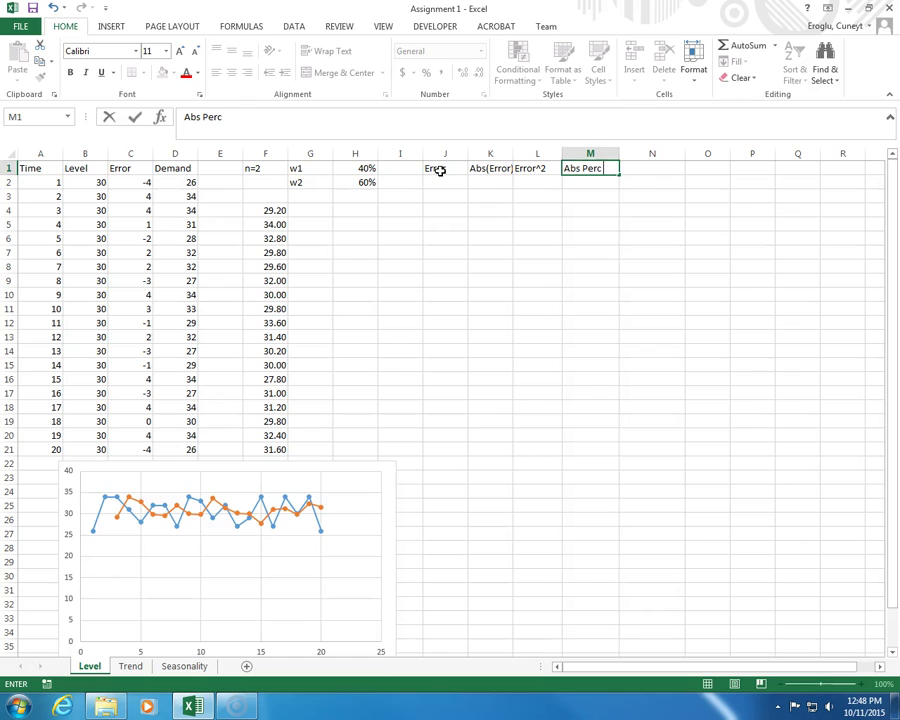
{"action": "type", "text": " Error"}
{"action": "key", "text": "Return"}
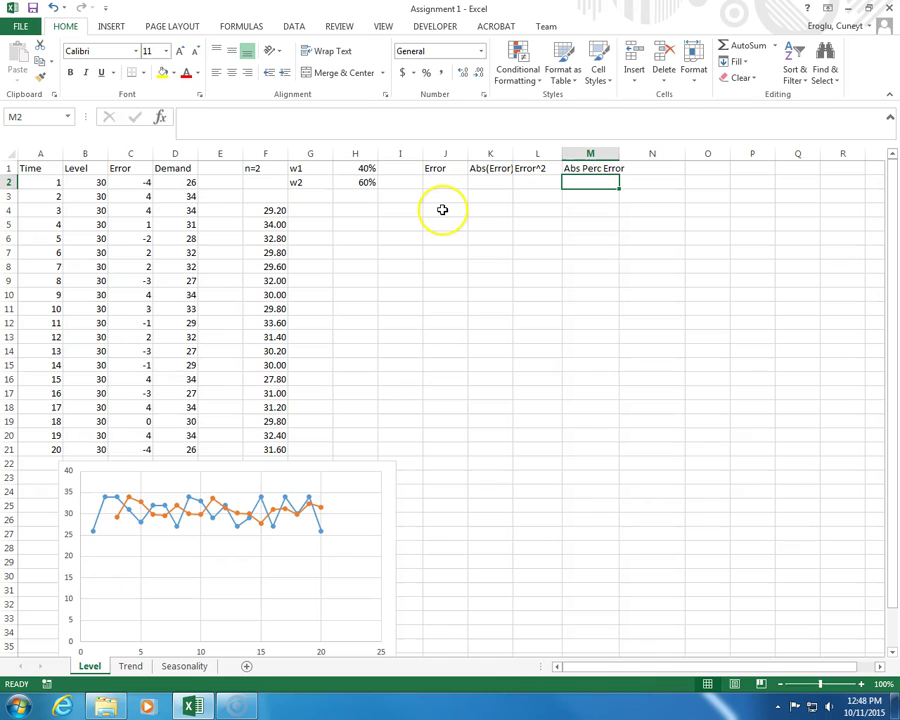
- Calculate the forecast error in J4 as =D4-F4 and fill the formula down to J21
{"action": "left_click", "coordinate": [442, 209]}
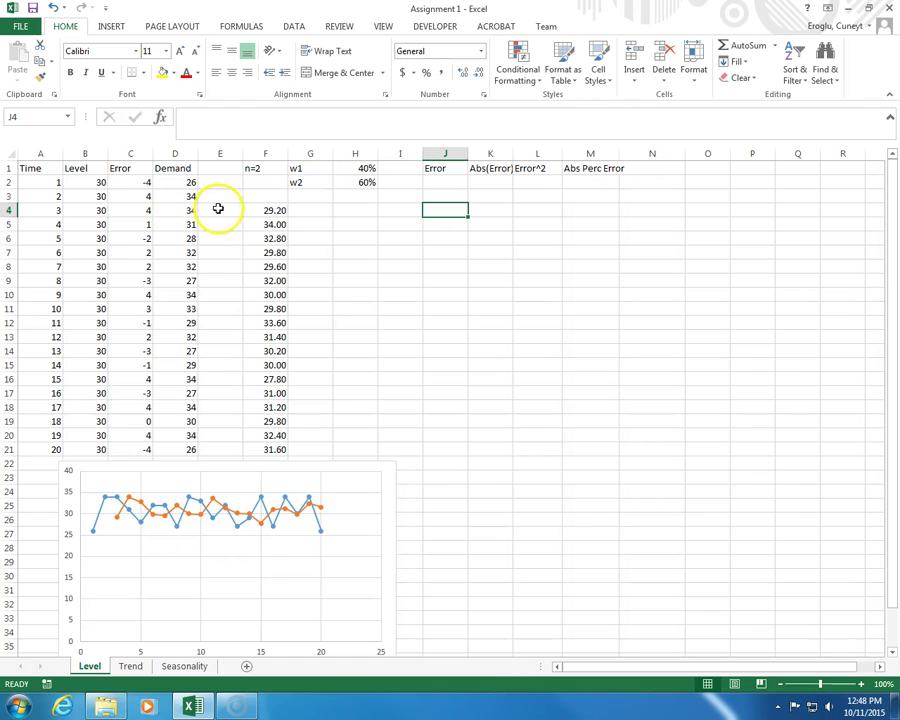
{"action": "left_click", "coordinate": [435, 208]}
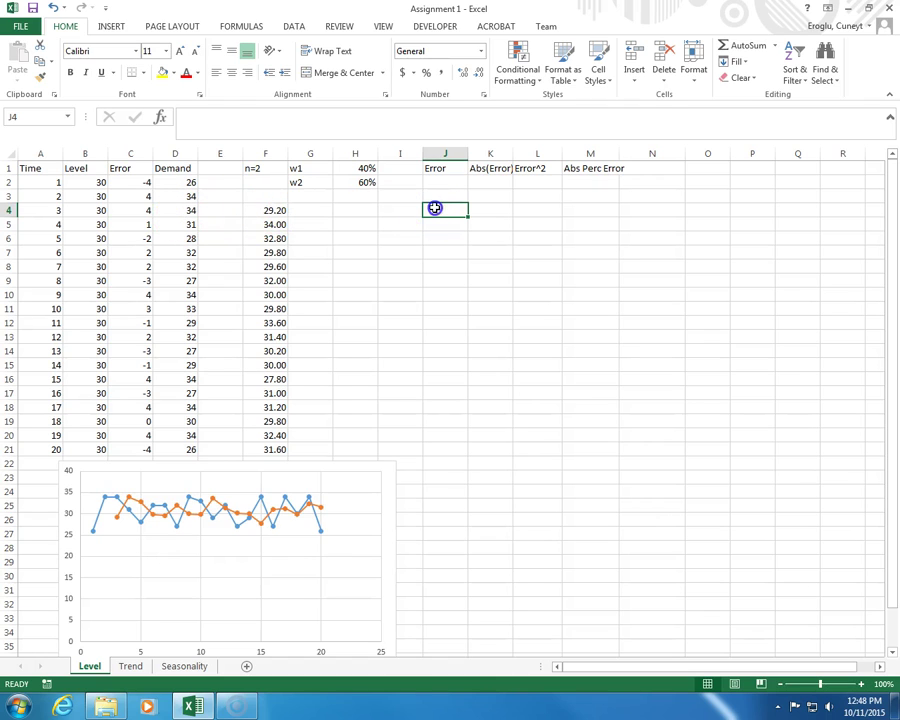
{"action": "type", "text": "="}
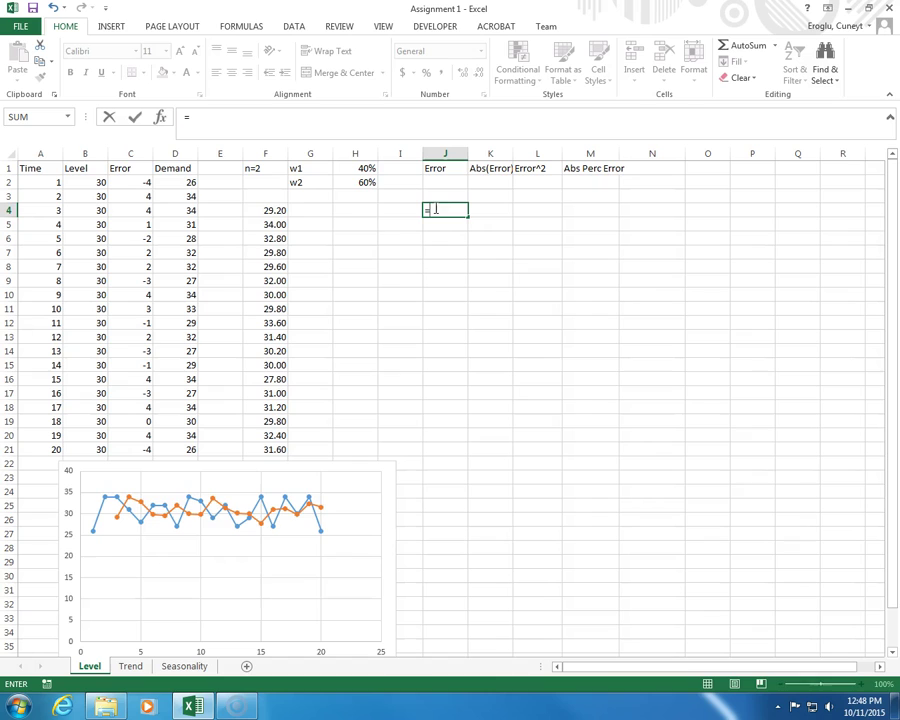
{"action": "left_click", "coordinate": [180, 211]}
{"action": "type", "text": "-"}
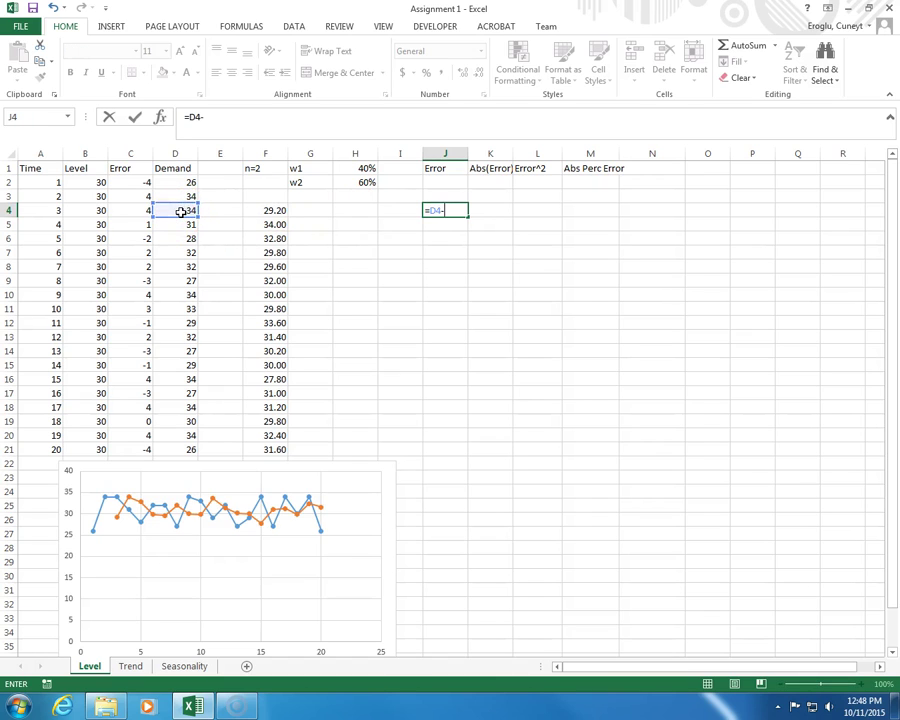
{"action": "left_click", "coordinate": [264, 209]}
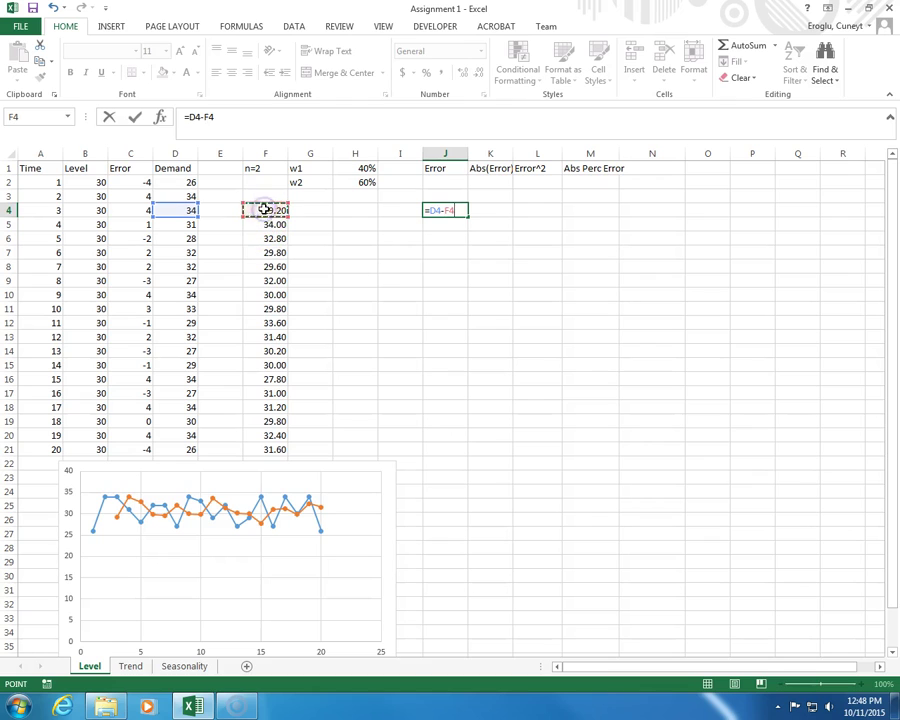
{"action": "key", "text": "Return"}
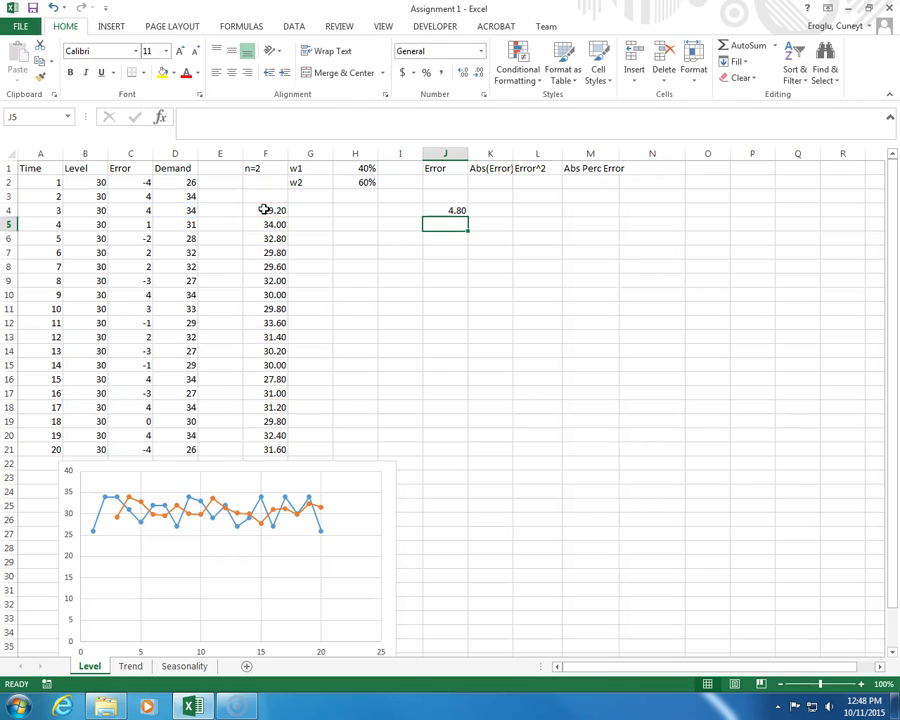
{"action": "left_click", "coordinate": [460, 213]}
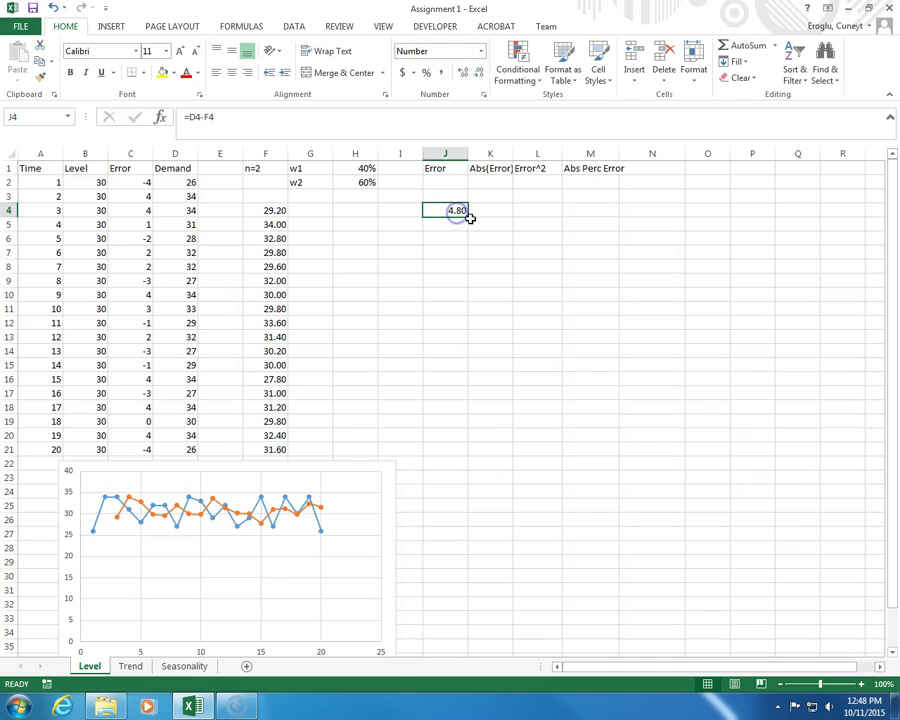
{"action": "left_click_drag", "start_coordinate": [469, 215], "coordinate": [466, 455]}
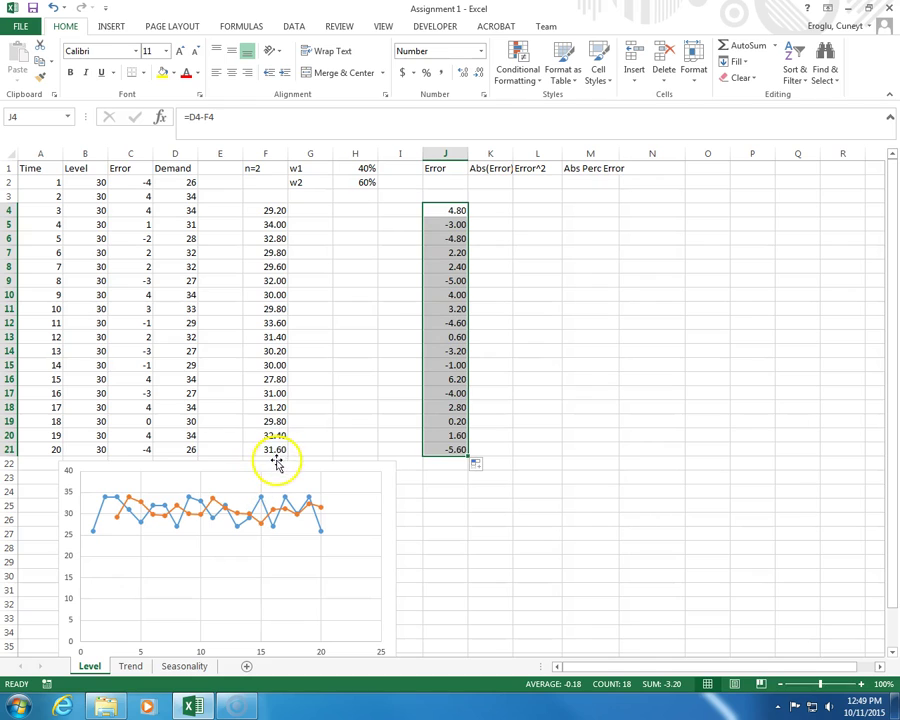
- Label cell J22 Mean Forecast Error and widen column J to fit the text
{"action": "left_click", "coordinate": [438, 464]}
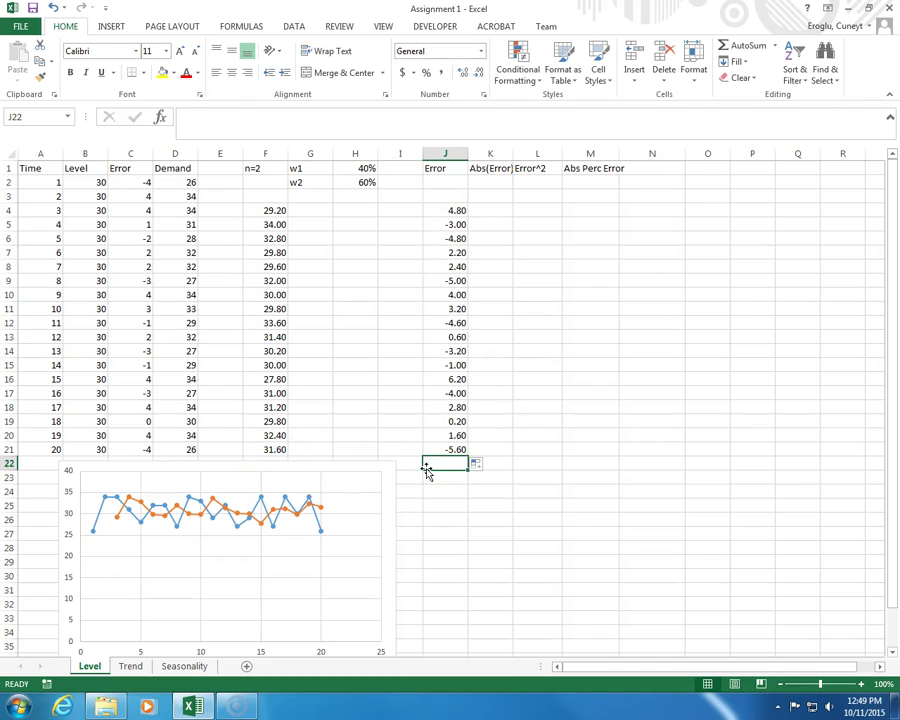
{"action": "type", "text": "Mean"}
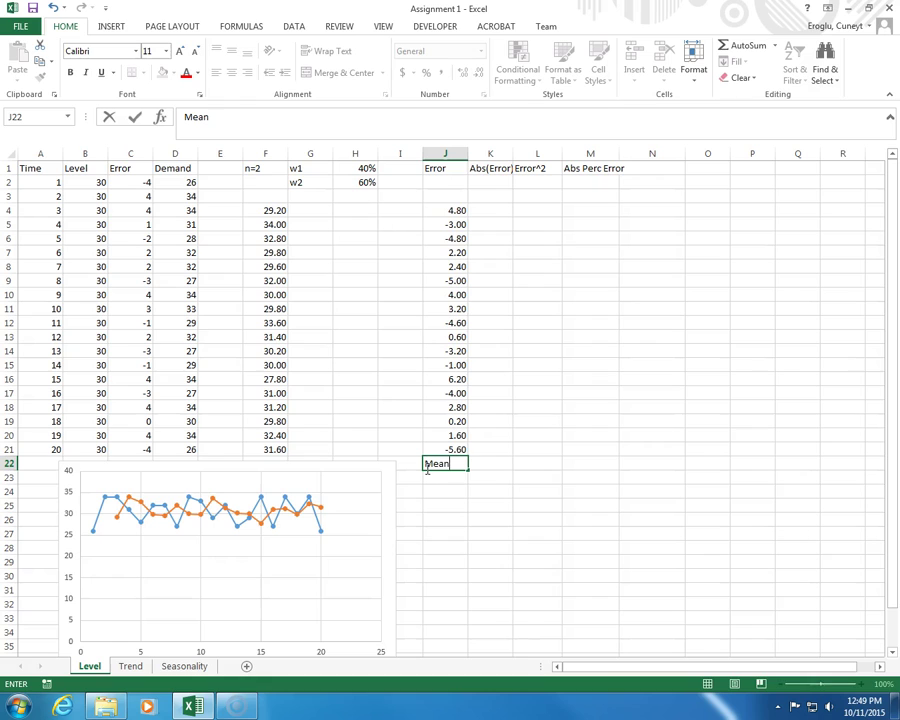
{"action": "type", "text": " Forecast Er"}
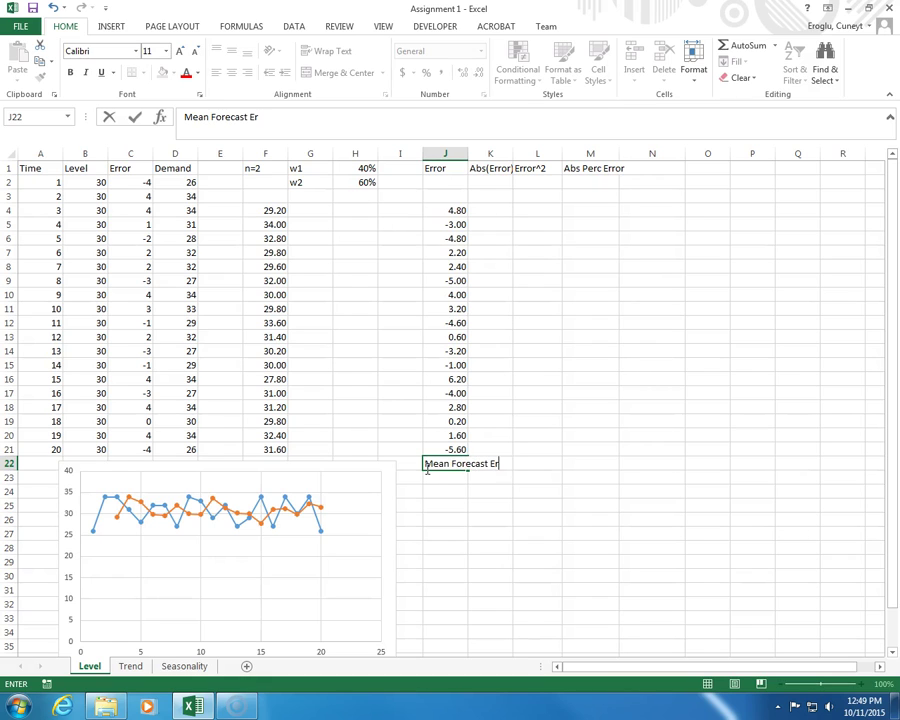
{"action": "type", "text": "ror"}
{"action": "key", "text": "Return"}
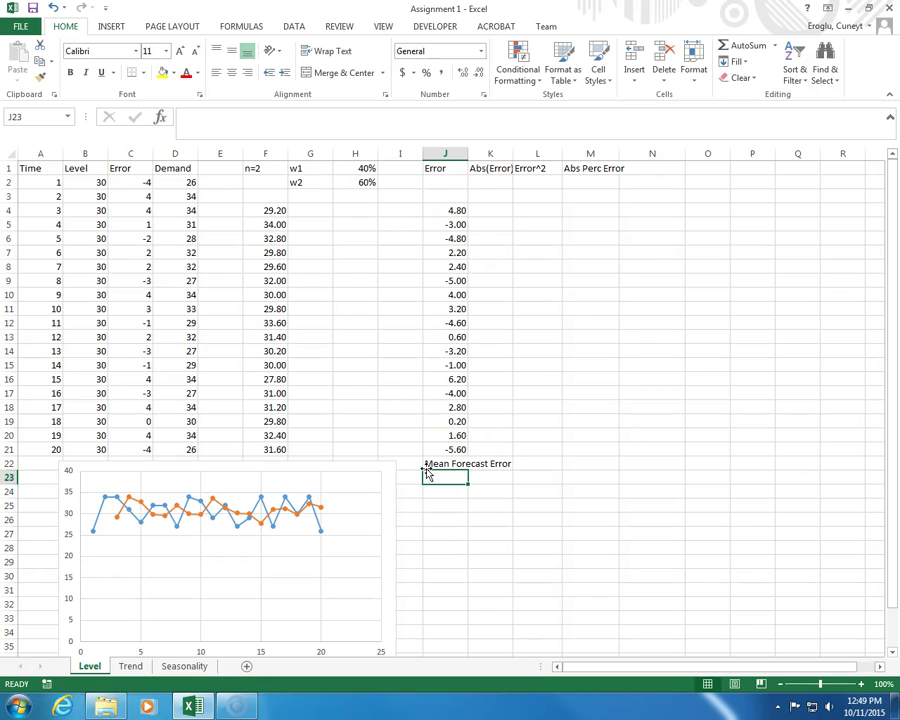
{"action": "double_click", "coordinate": [463, 151]}
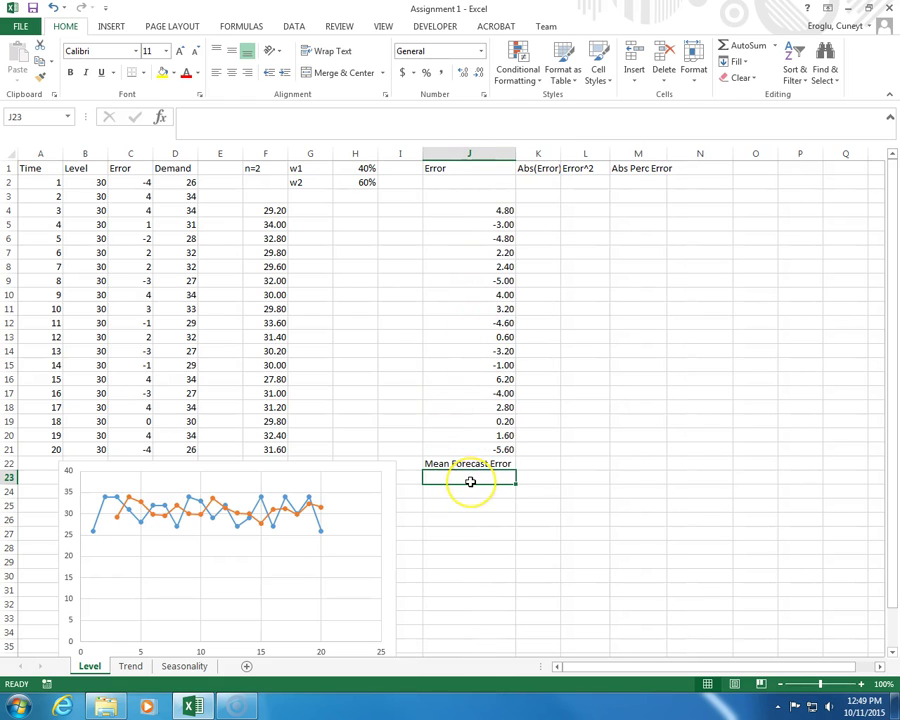
- Calculate the mean forecast error in J23 with =AVERAGE(J4:J21)
{"action": "type", "text": "=avera"}
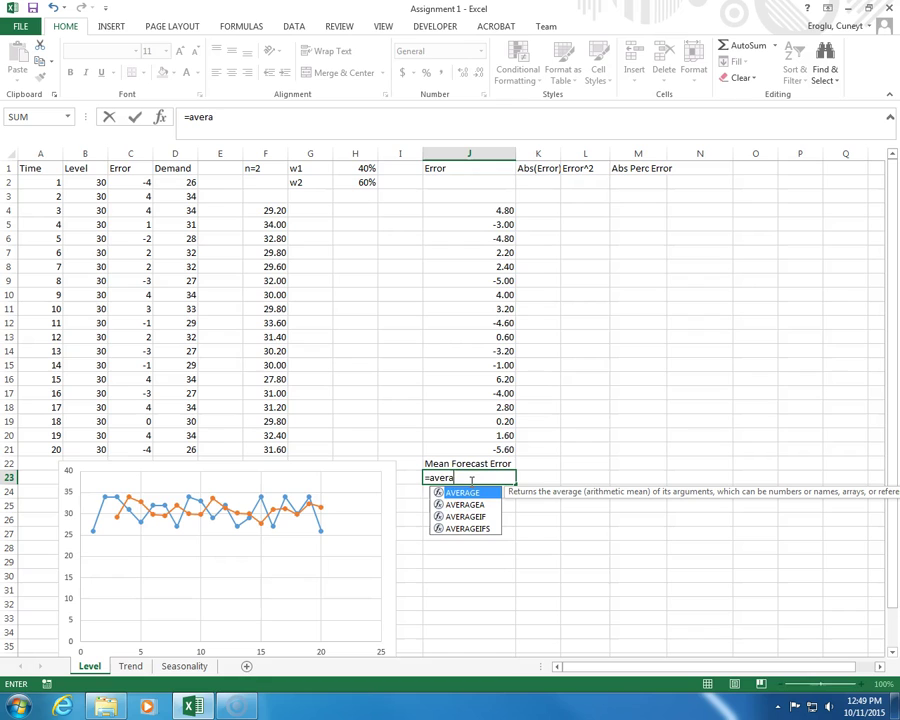
{"action": "type", "text": "ge("}
{"action": "key", "text": "Up"}
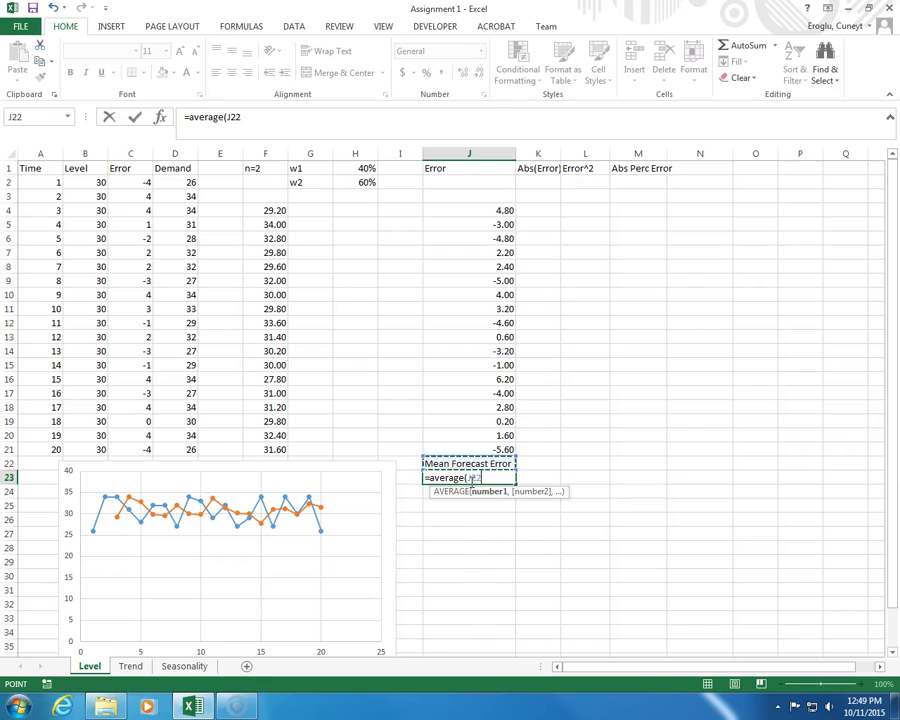
{"action": "key", "text": "Up"}
{"action": "key", "text": "Up"}
{"action": "key", "text": "Down"}
{"action": "key", "text": "shift+Up"}
{"action": "key", "text": "shift+Up"}
{"action": "key", "text": "shift+Up"}
{"action": "key", "text": "shift+Up"}
{"action": "key", "text": "shift+Up"}
{"action": "key", "text": "shift+Up"}
{"action": "key", "text": "shift+Up"}
{"action": "key", "text": "shift+Up"}
{"action": "key", "text": "shift+Up"}
{"action": "key", "text": "shift+Up"}
{"action": "key", "text": "shift+Up"}
{"action": "key", "text": "shift+Up"}
{"action": "key", "text": "shift+Up"}
{"action": "key", "text": "shift+Up"}
{"action": "key", "text": "shift+Up"}
{"action": "key", "text": "shift+Up"}
{"action": "key", "text": "shift+Up"}
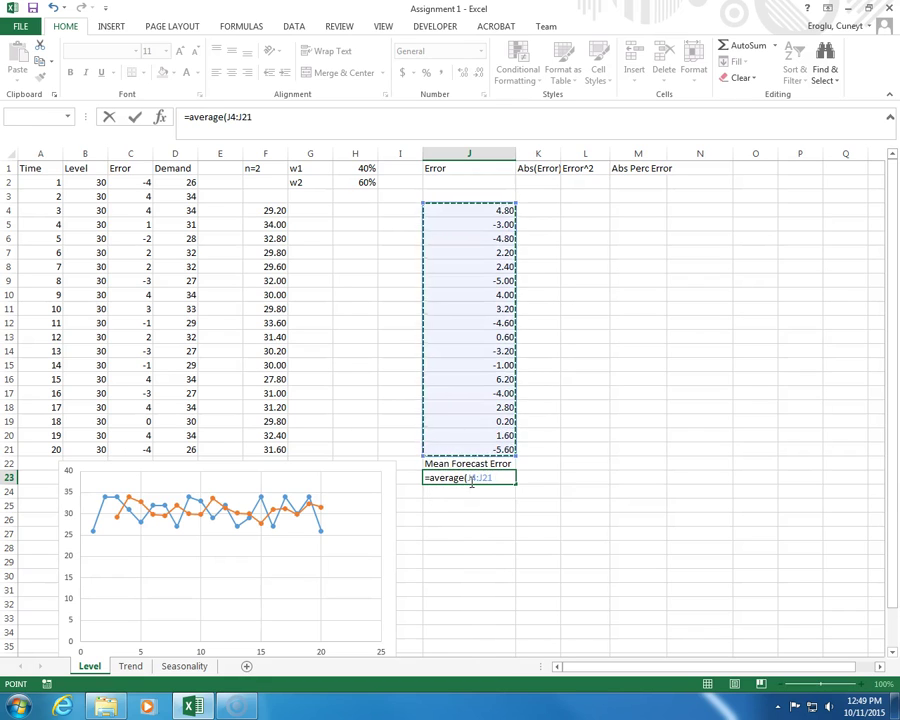
{"action": "key", "text": "Return"}
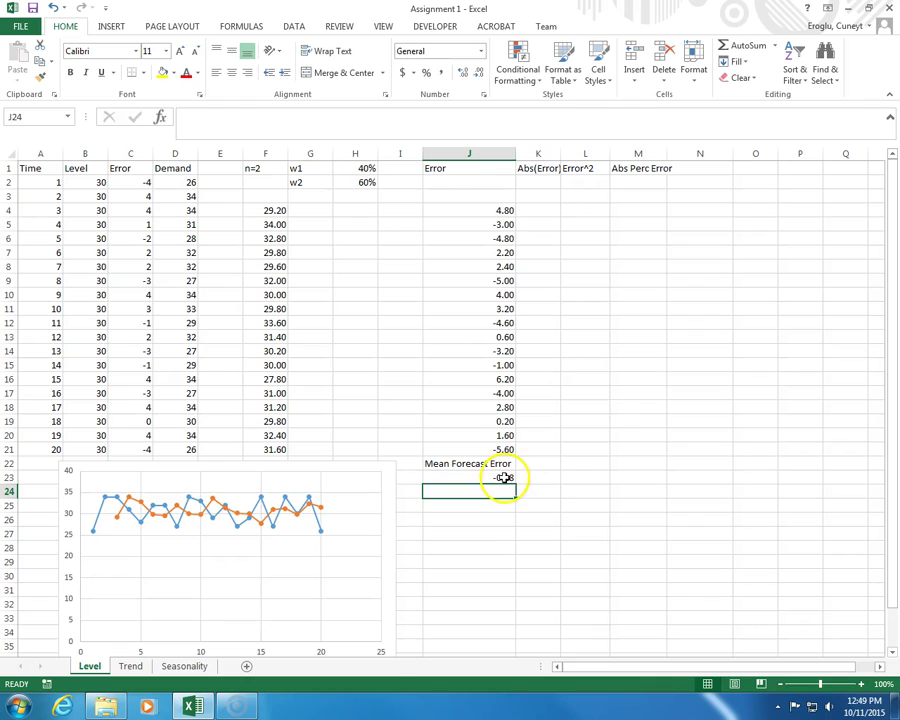
{"action": "left_click", "coordinate": [484, 477]}
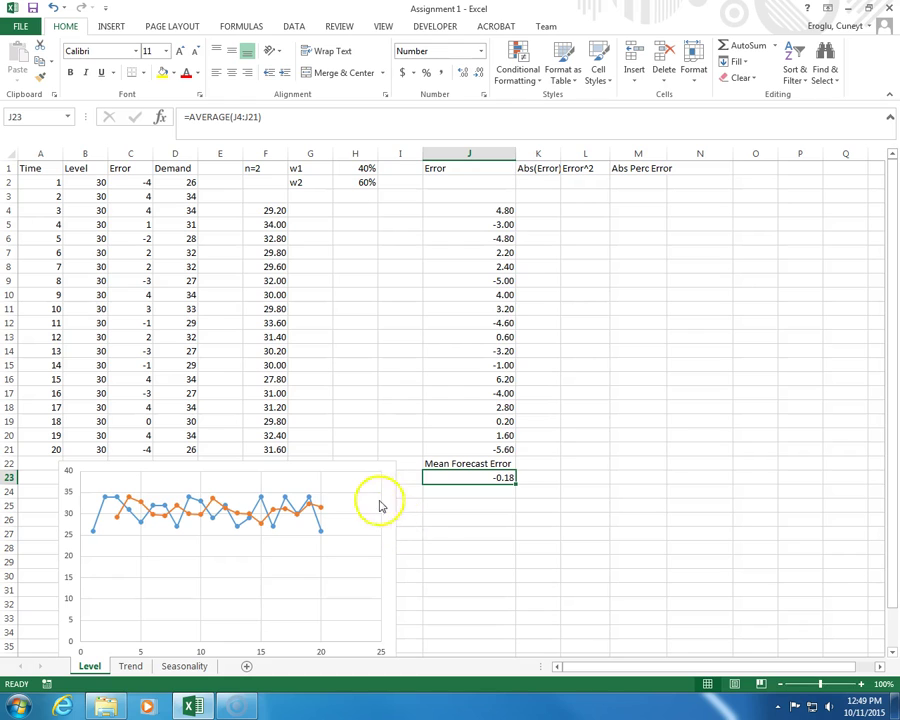
- Move the chart further down the sheet, starting around row 31, and deselect it
{"action": "left_click", "coordinate": [316, 463]}
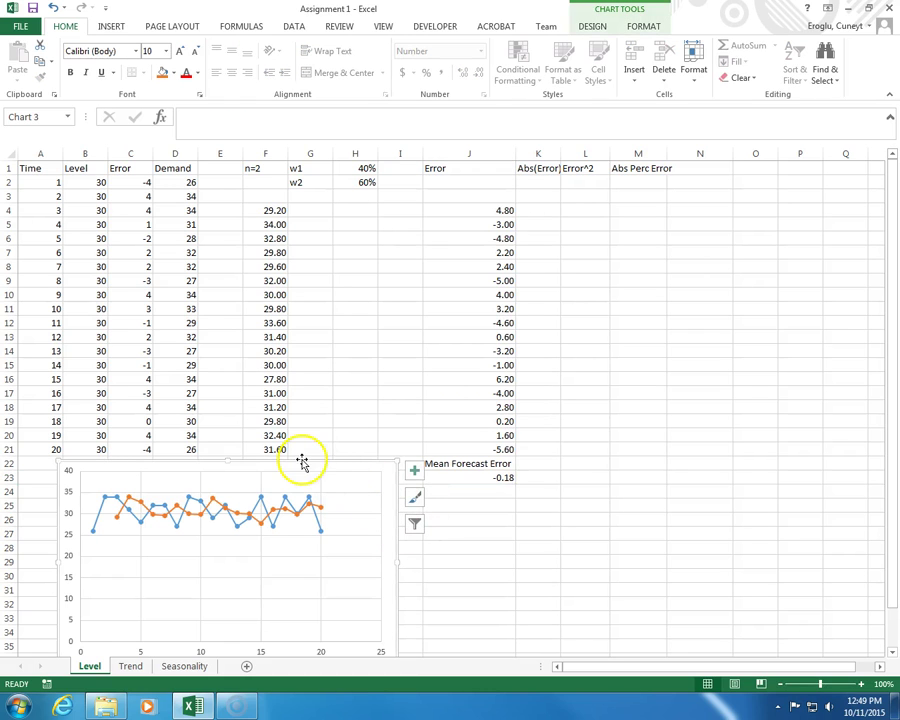
{"action": "left_click_drag", "start_coordinate": [301, 462], "coordinate": [264, 585]}
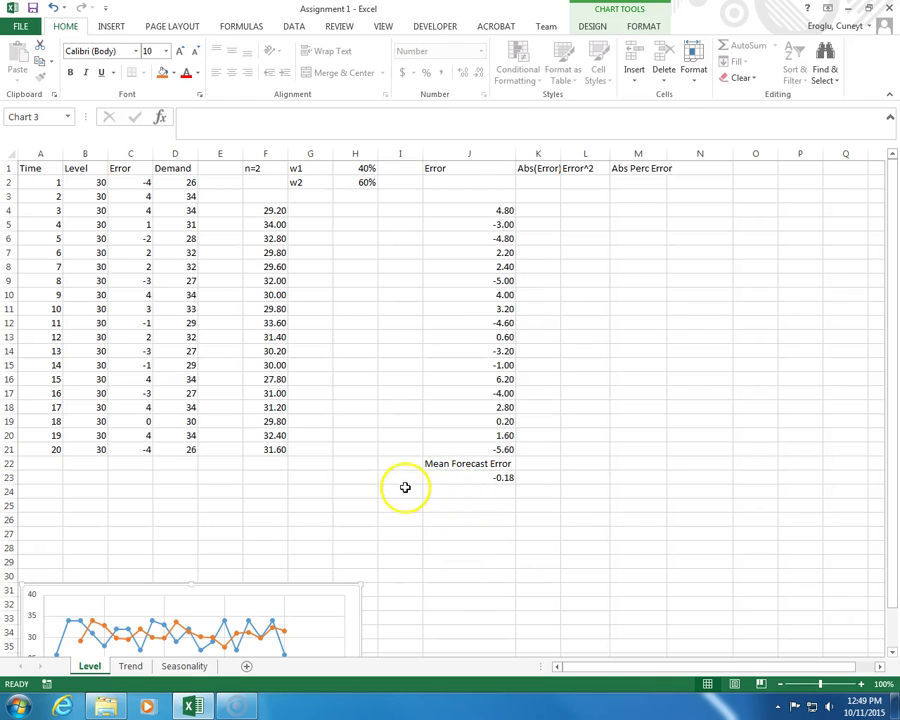
{"action": "left_click", "coordinate": [400, 496]}
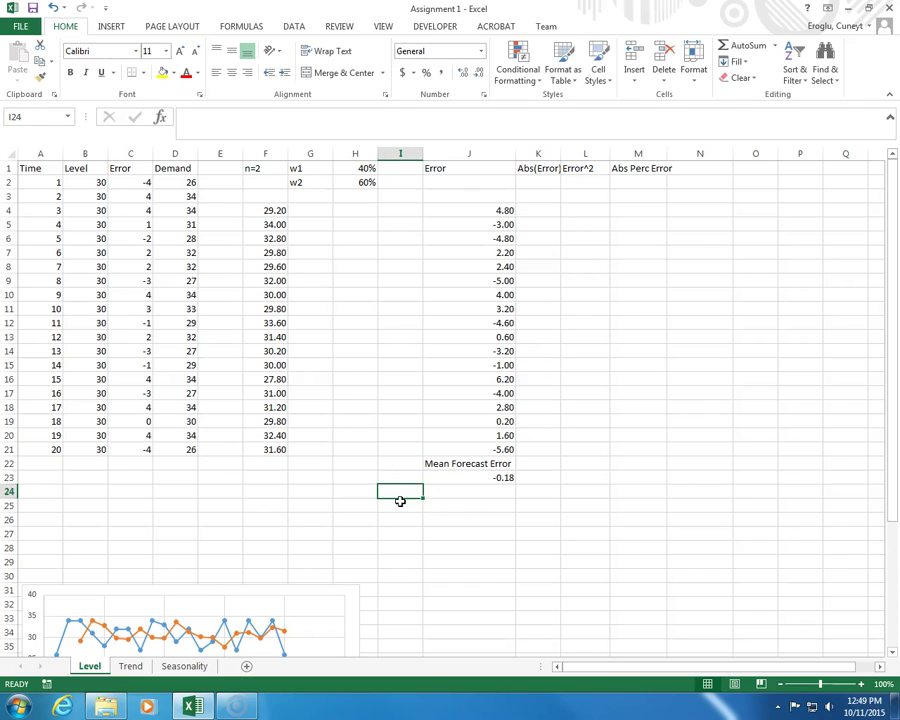
{"action": "left_click", "coordinate": [400, 502]}
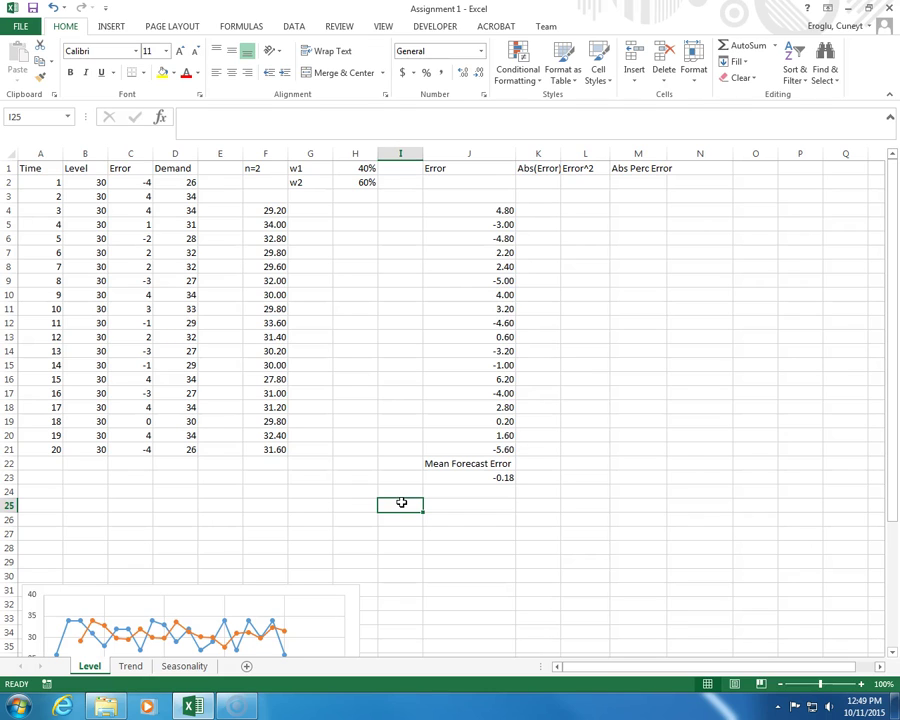
{"action": "type", "text": "w1"}
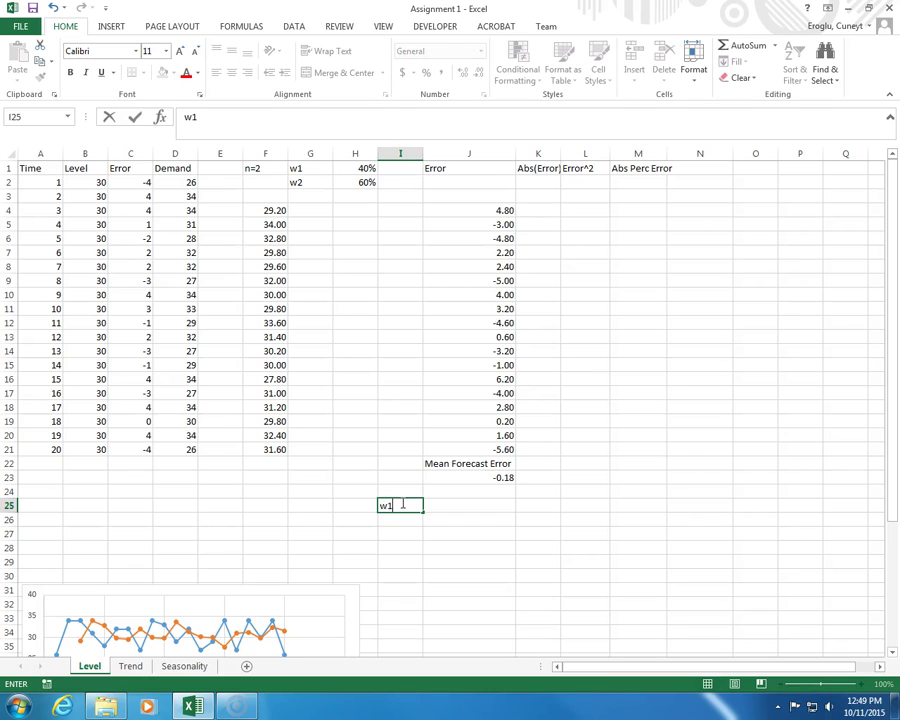
{"action": "key", "text": "Return"}
{"action": "left_click", "coordinate": [402, 503]}
{"action": "key", "text": "Right"}
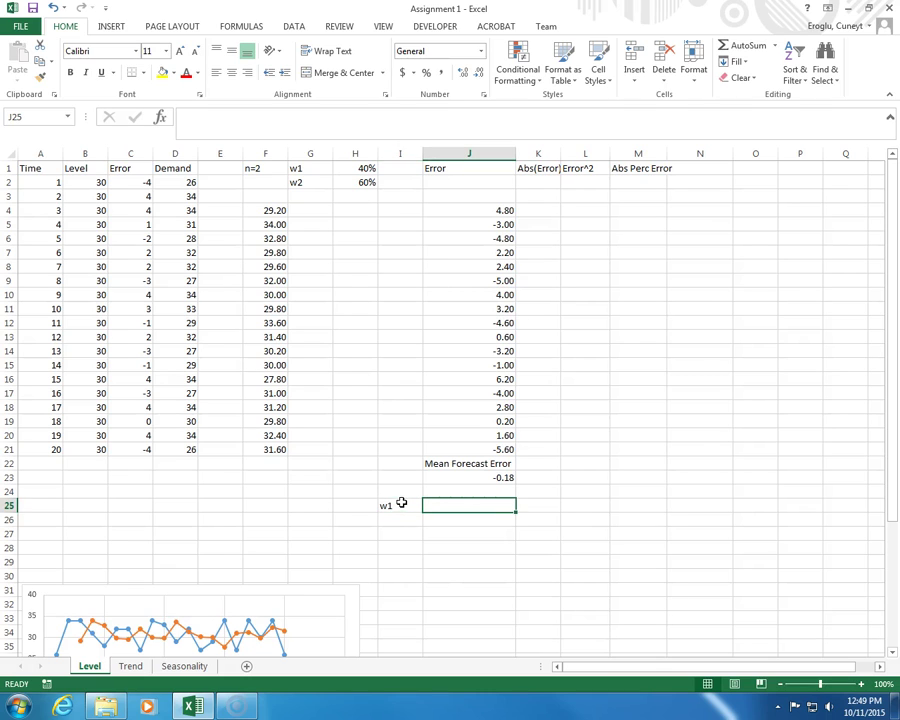
{"action": "type", "text": "0.1"}
{"action": "key", "text": "Return"}
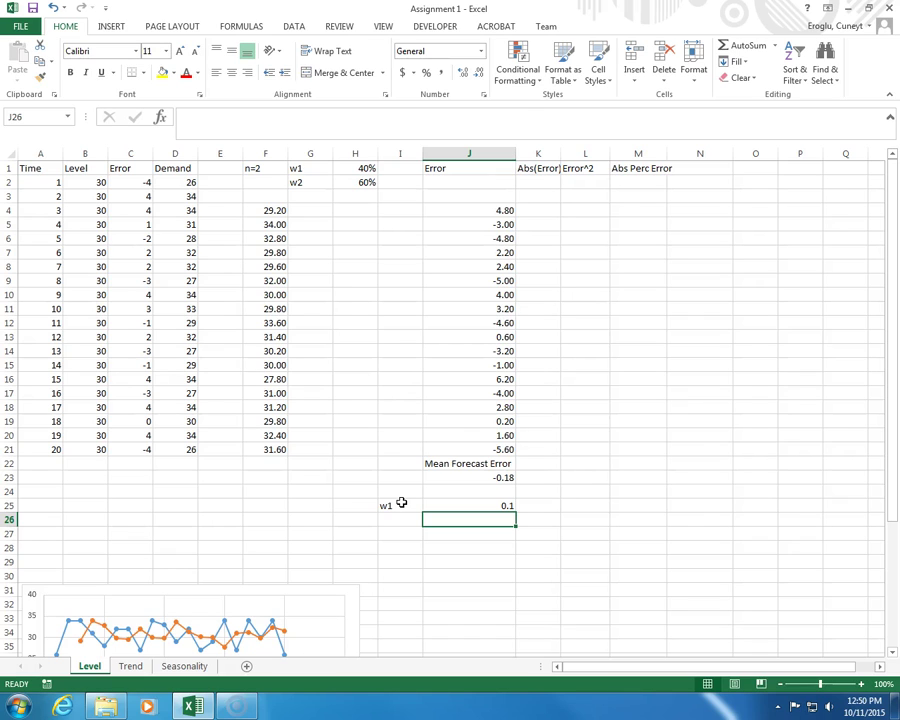
{"action": "key", "text": "ctrl+z"}
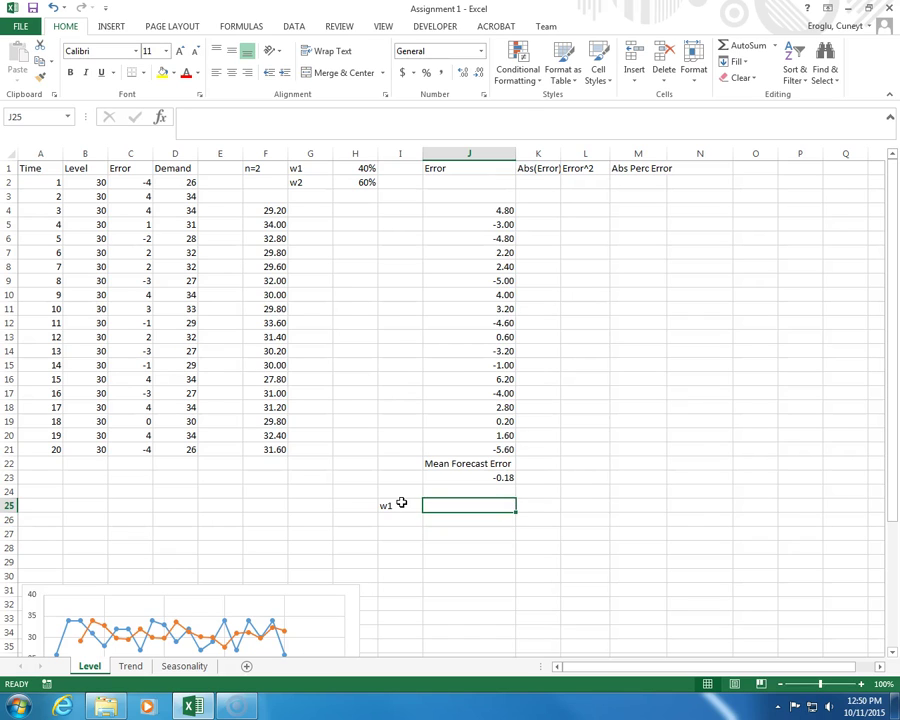
- Enter the weight labels w1=10%, w1=20% and w3=30% in cells I25, I26 and I27
{"action": "left_click", "coordinate": [401, 503]}
{"action": "type", "text": "w"}
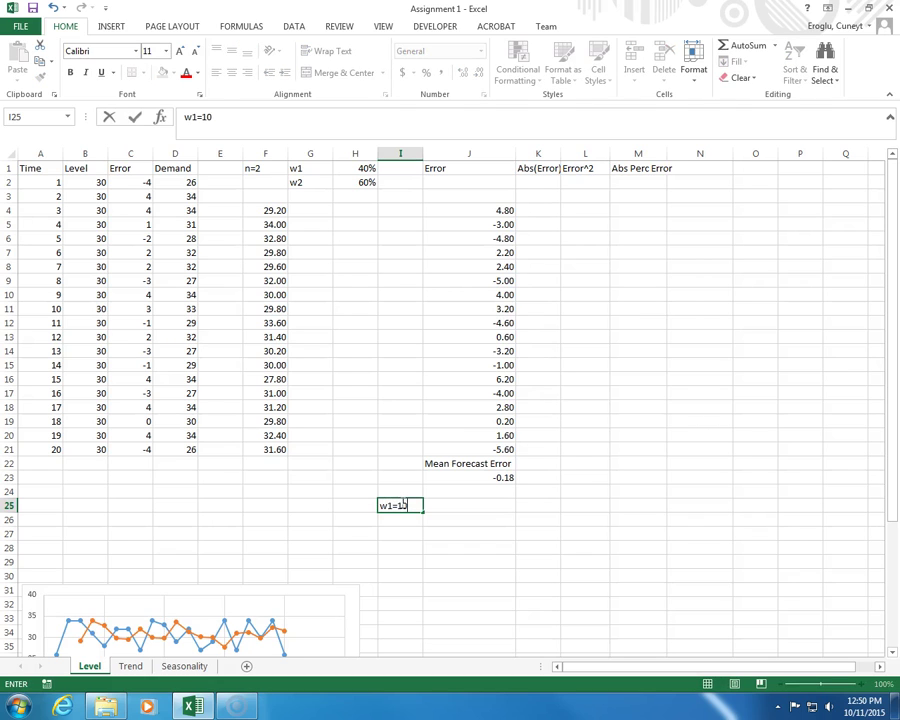
{"action": "key", "text": "Return"}
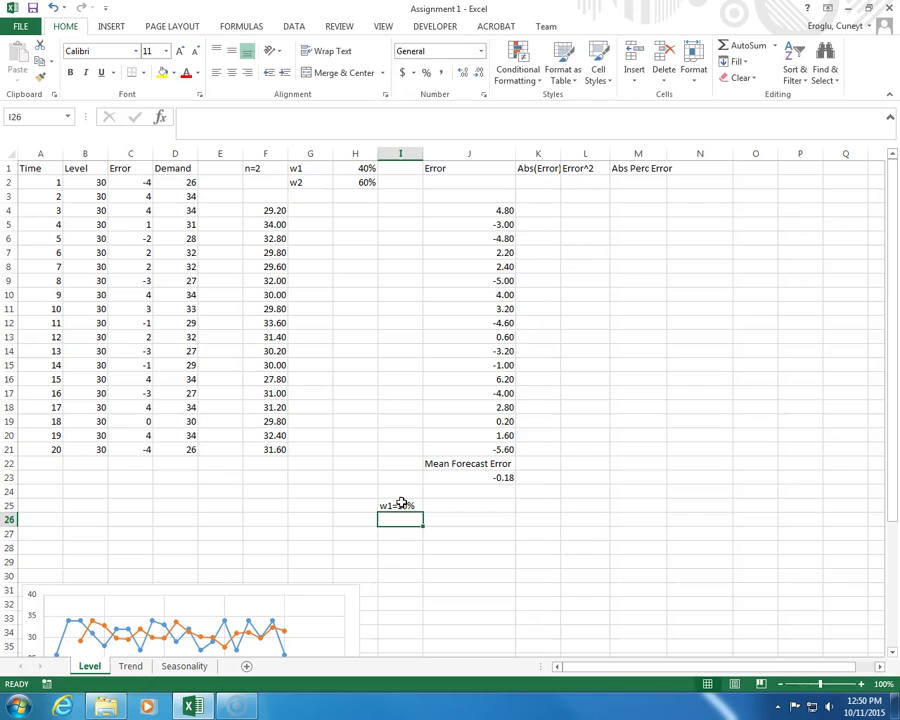
{"action": "type", "text": "w1=20%"}
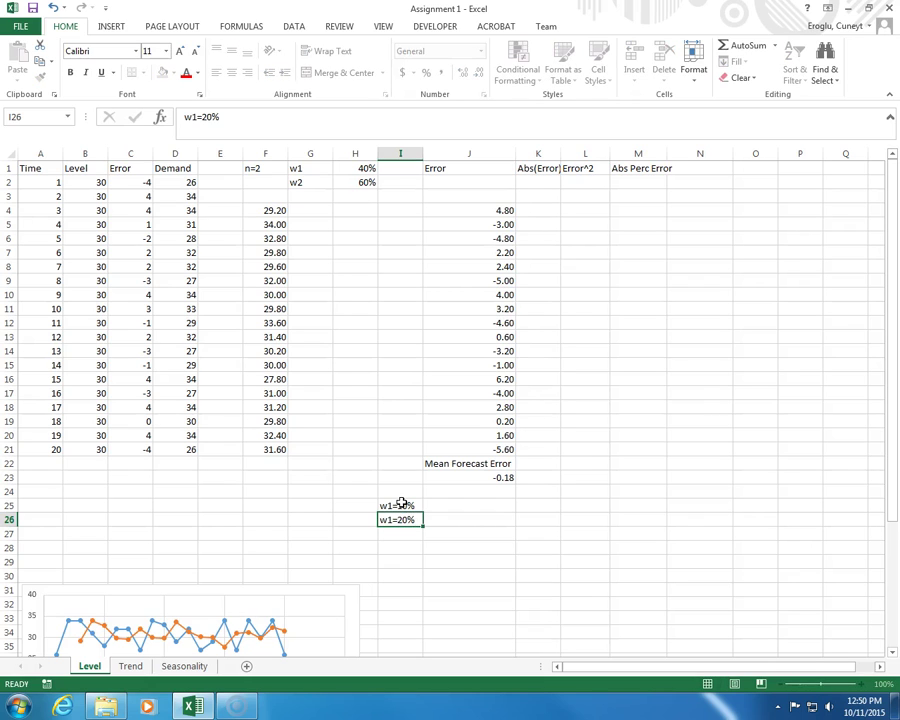
{"action": "key", "text": "Return"}
{"action": "type", "text": "w"}
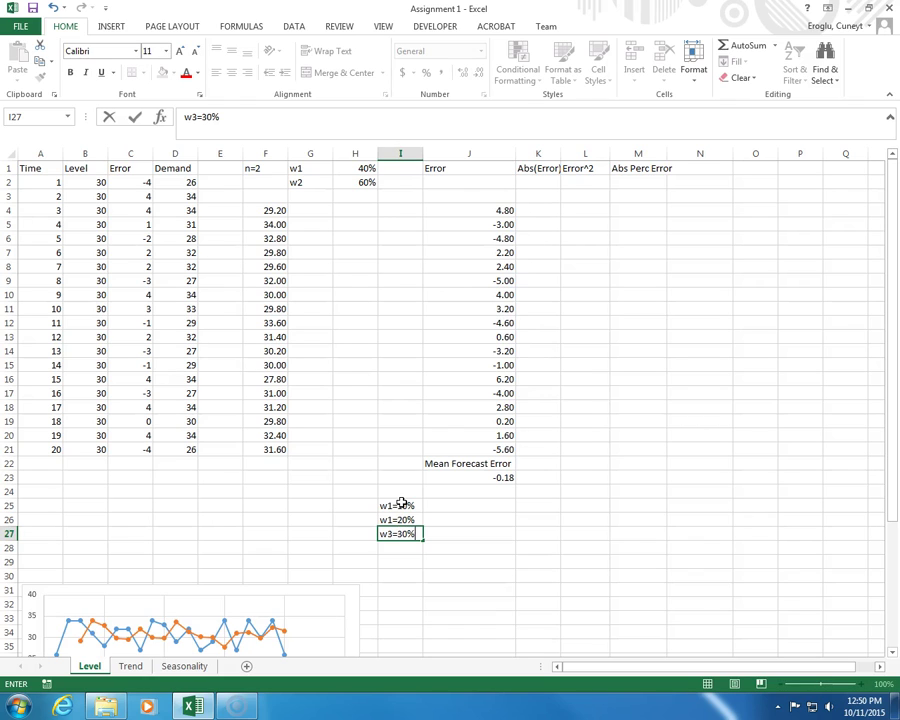
{"action": "type", "text": "3=30%"}
{"action": "key", "text": "Return"}
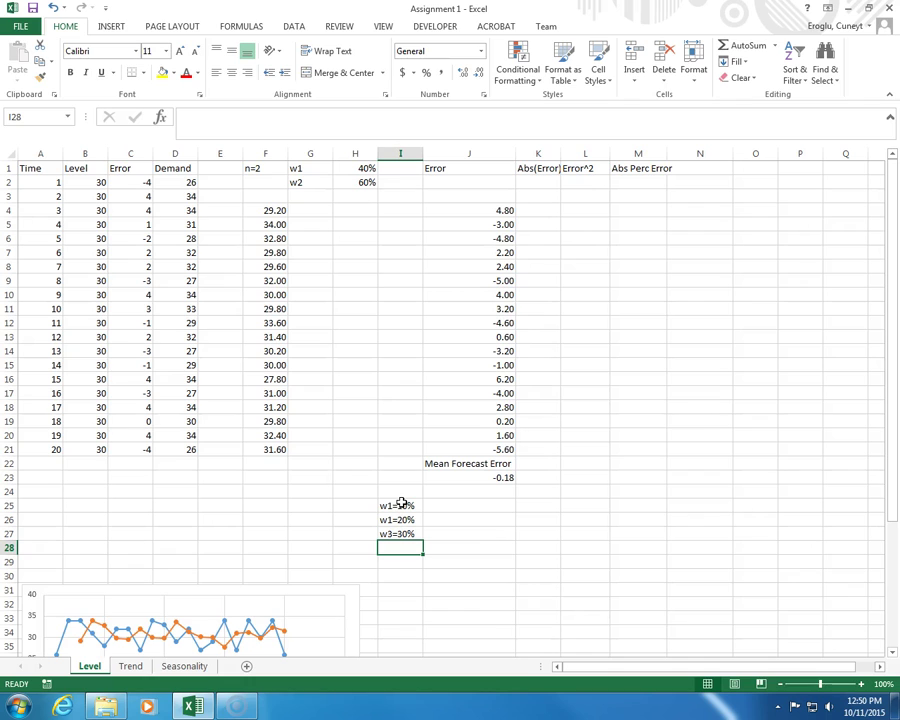
- Enter the label w1=90% in cell I30, leaving rows 28 and 29 blank, and select I25:I30
{"action": "left_click", "coordinate": [395, 581]}
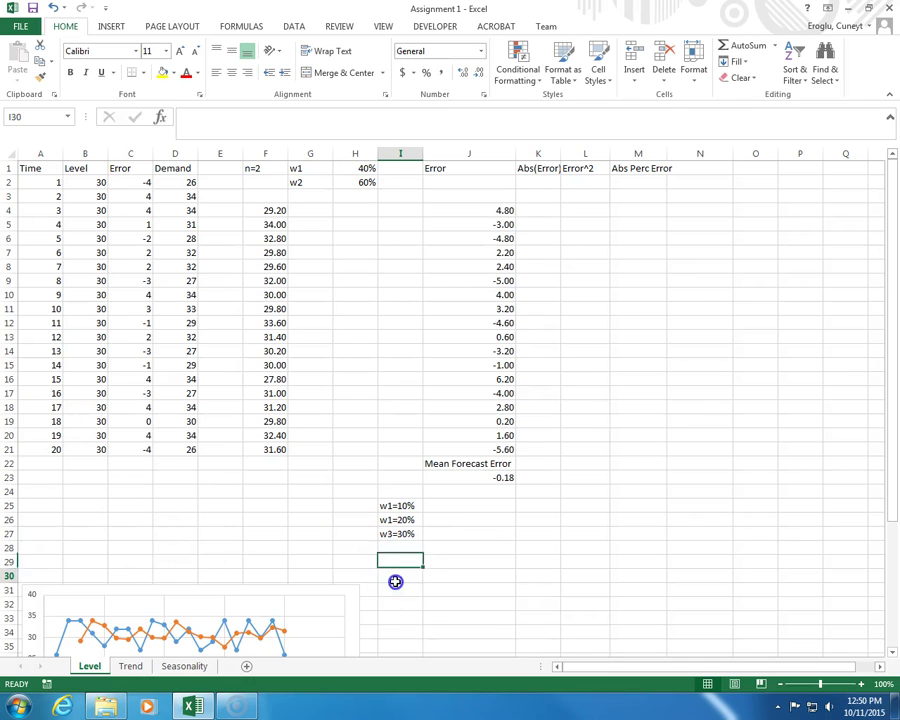
{"action": "type", "text": "w1=90%"}
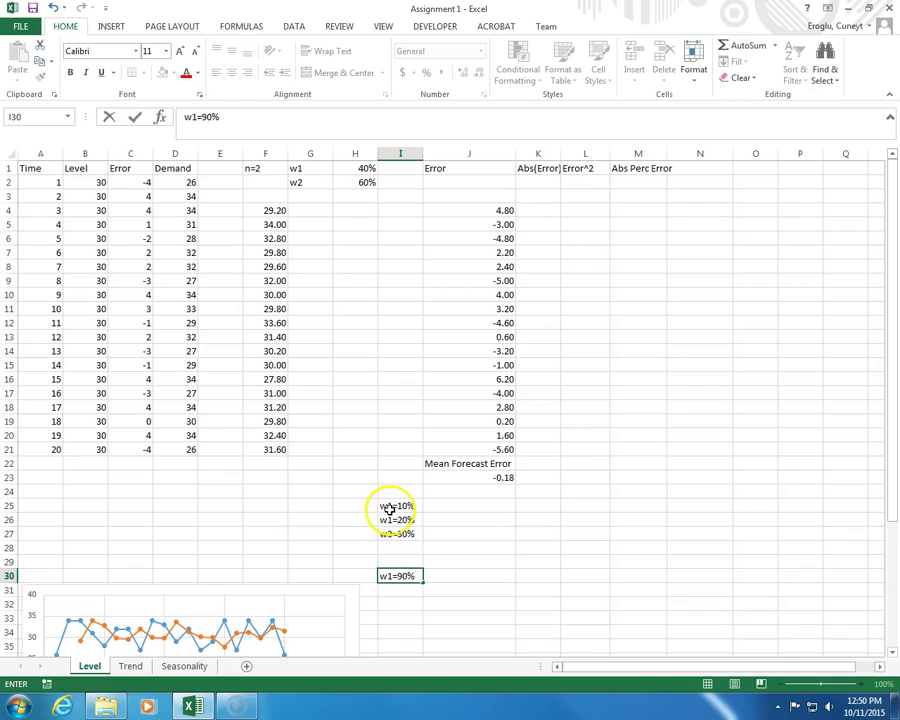
{"action": "left_click", "coordinate": [389, 506]}
{"action": "left_click_drag", "start_coordinate": [389, 506], "coordinate": [381, 575]}
{"action": "left_click", "coordinate": [389, 504]}
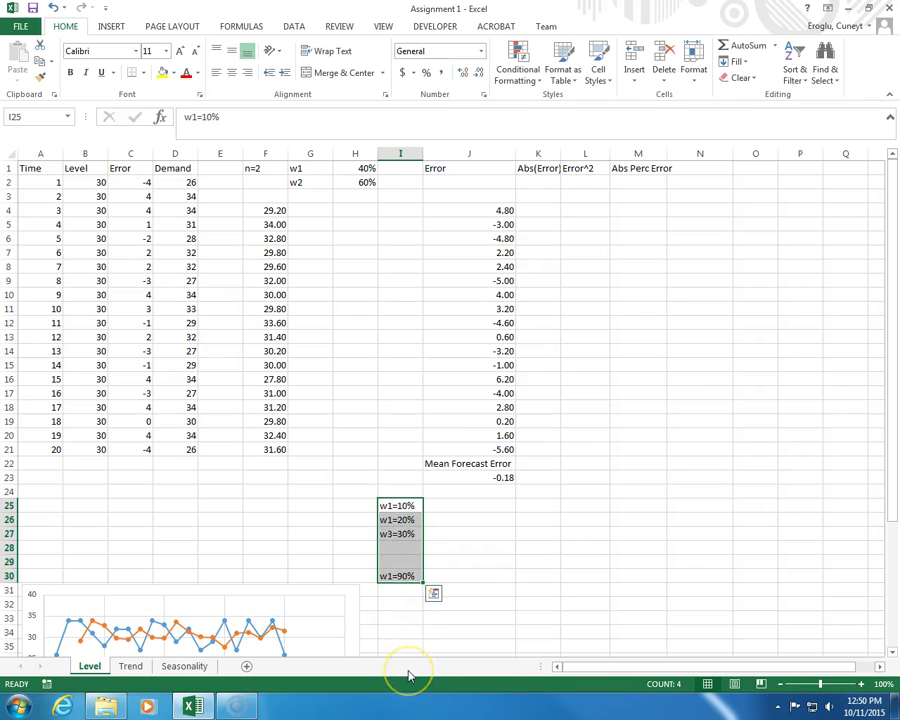
- Set the w1 weight in cell H1 to 10%
{"action": "left_click", "coordinate": [458, 478]}
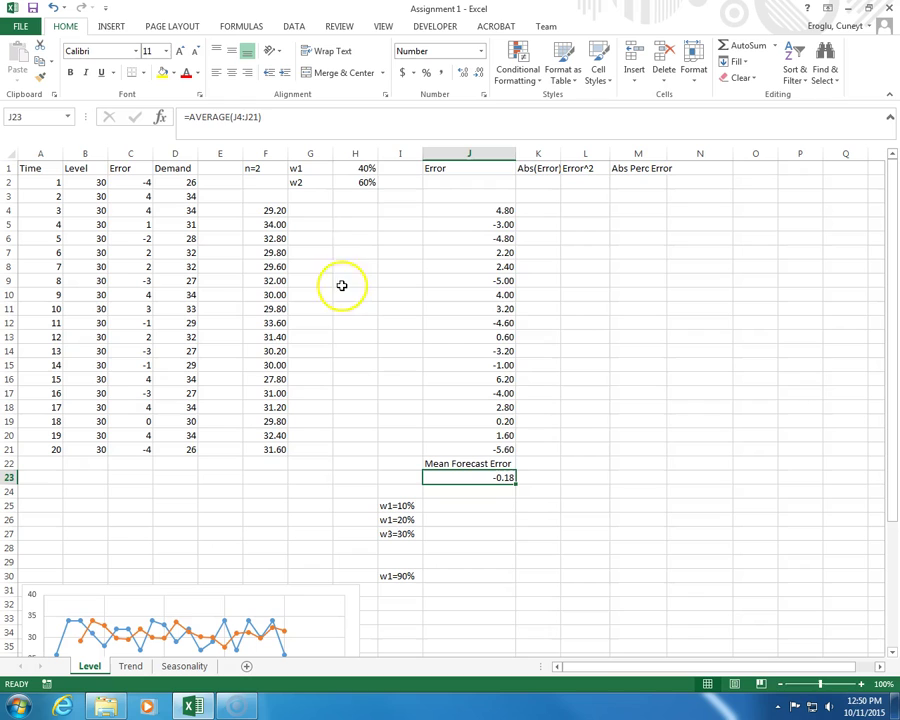
{"action": "left_click", "coordinate": [360, 167]}
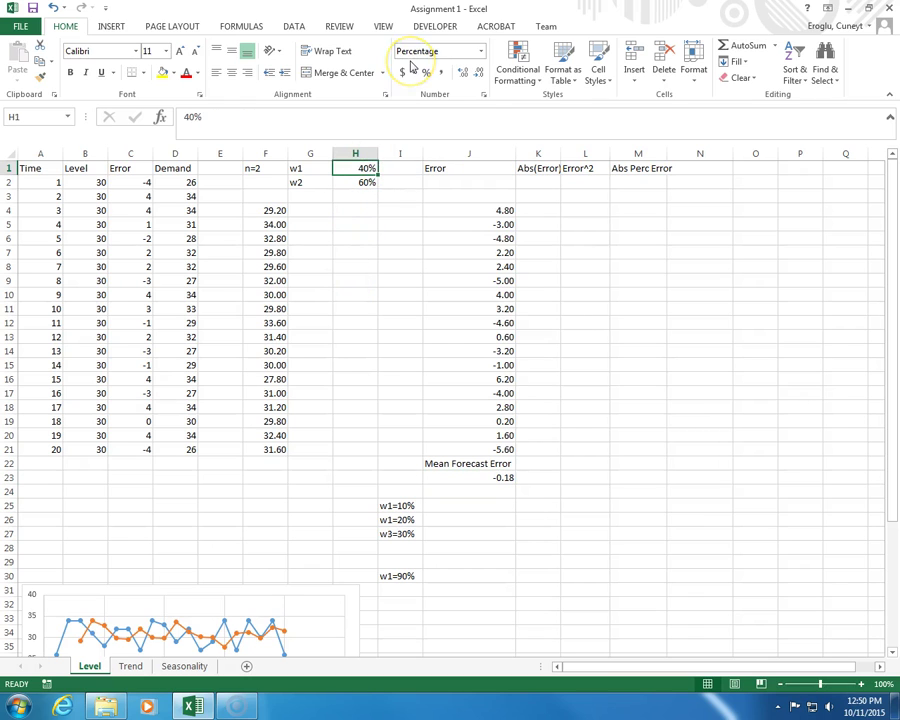
{"action": "type", "text": ".1"}
{"action": "key", "text": "Return"}
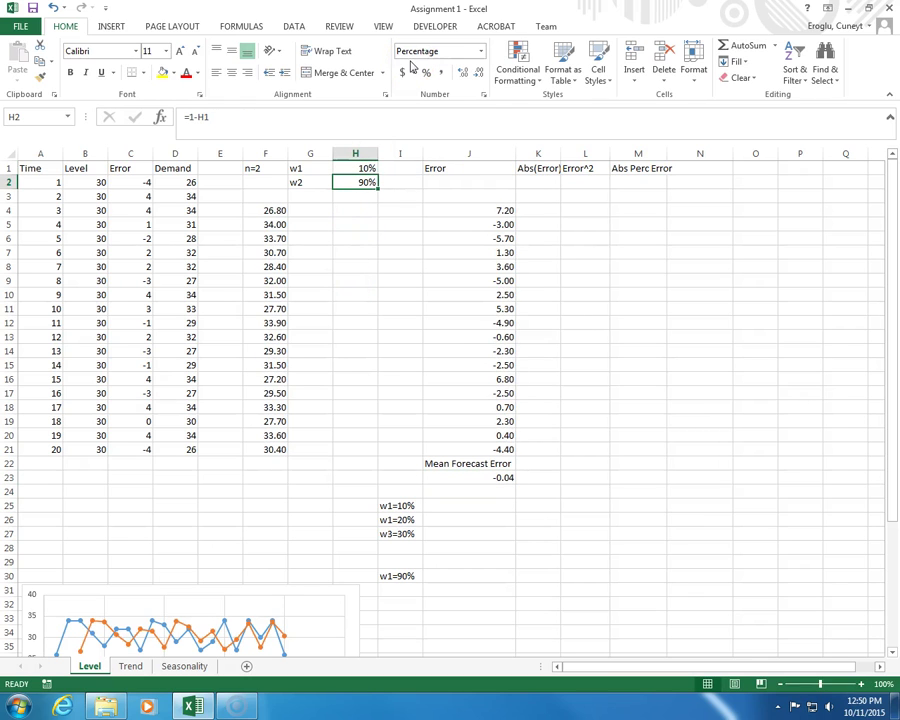
- Calculate the absolute error in K4 as =ABS(J4) and fill the formula down to K21
{"action": "left_click", "coordinate": [539, 210]}
{"action": "type", "text": "="}
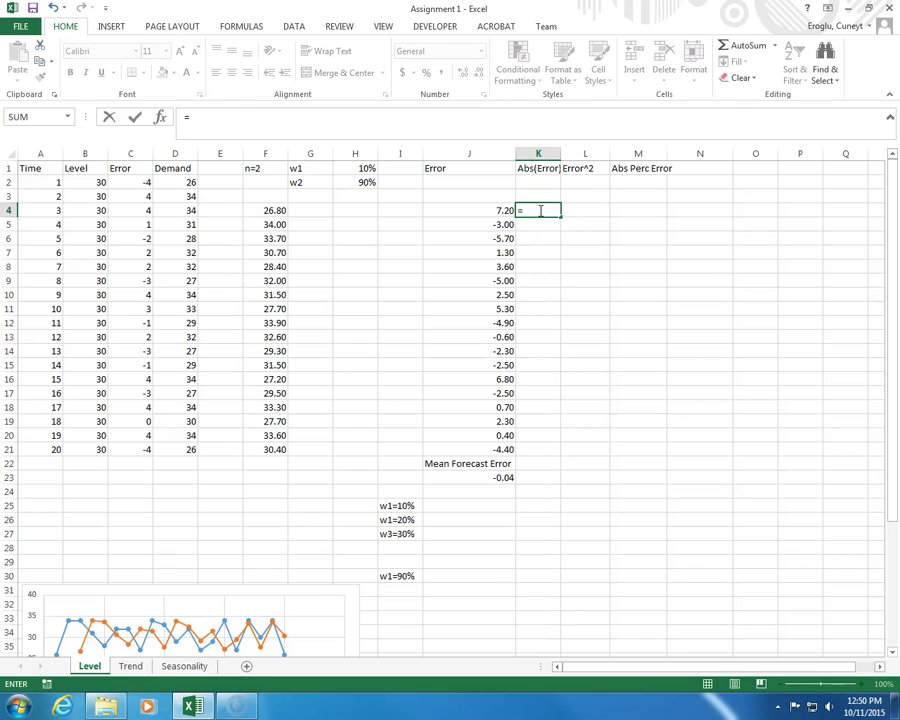
{"action": "type", "text": "abs("}
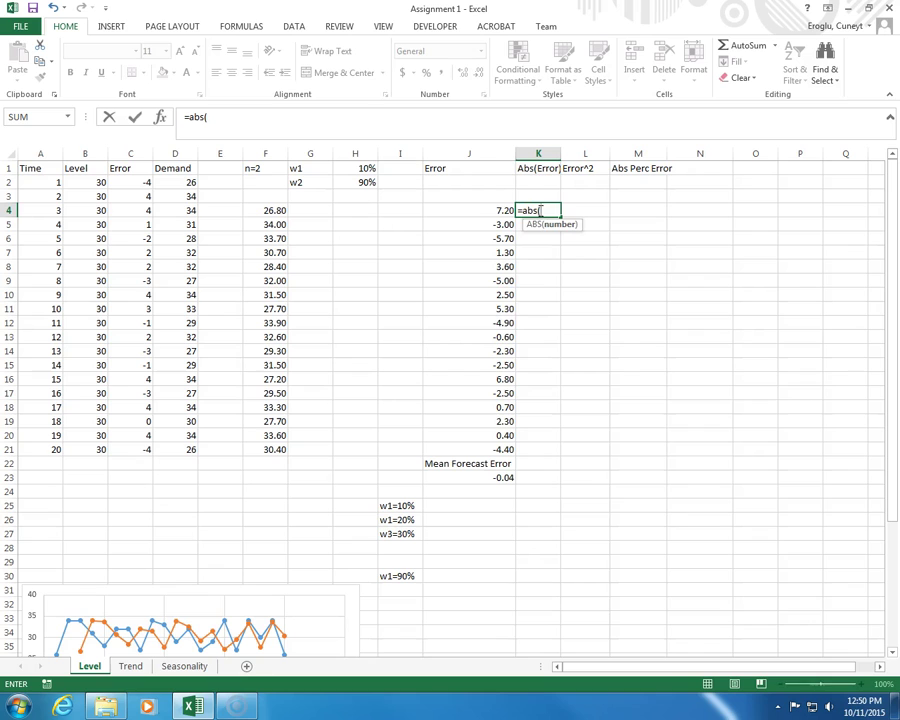
{"action": "left_click", "coordinate": [498, 211]}
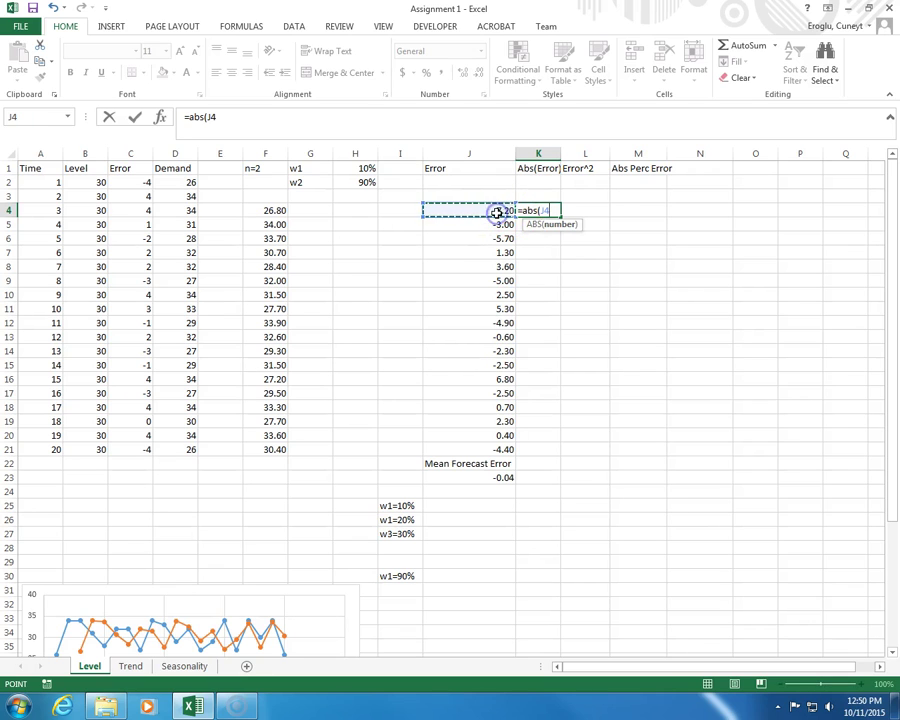
{"action": "type", "text": ")"}
{"action": "key", "text": "Return"}
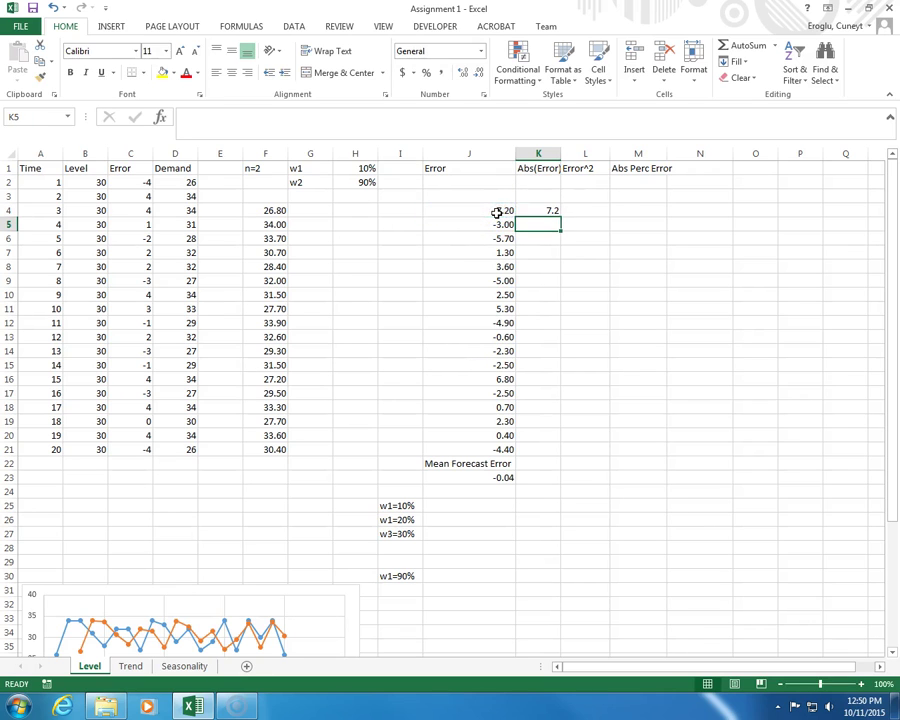
{"action": "left_click", "coordinate": [548, 213]}
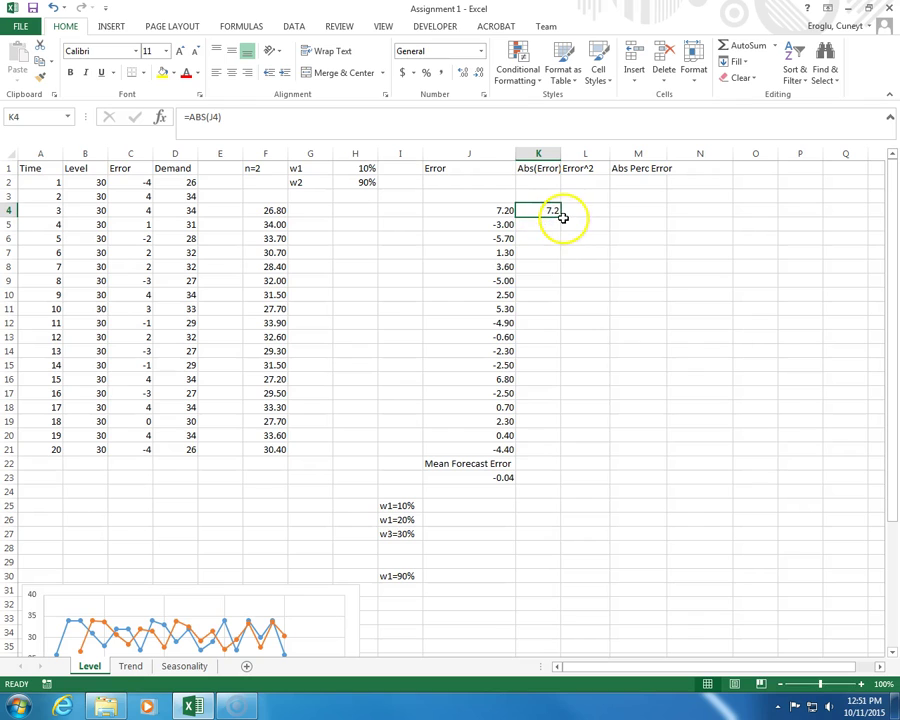
{"action": "left_click_drag", "start_coordinate": [559, 219], "coordinate": [550, 456]}
- Label cell K22 Mean Absolute Deviation and widen column K to fit the text
{"action": "left_click", "coordinate": [541, 463]}
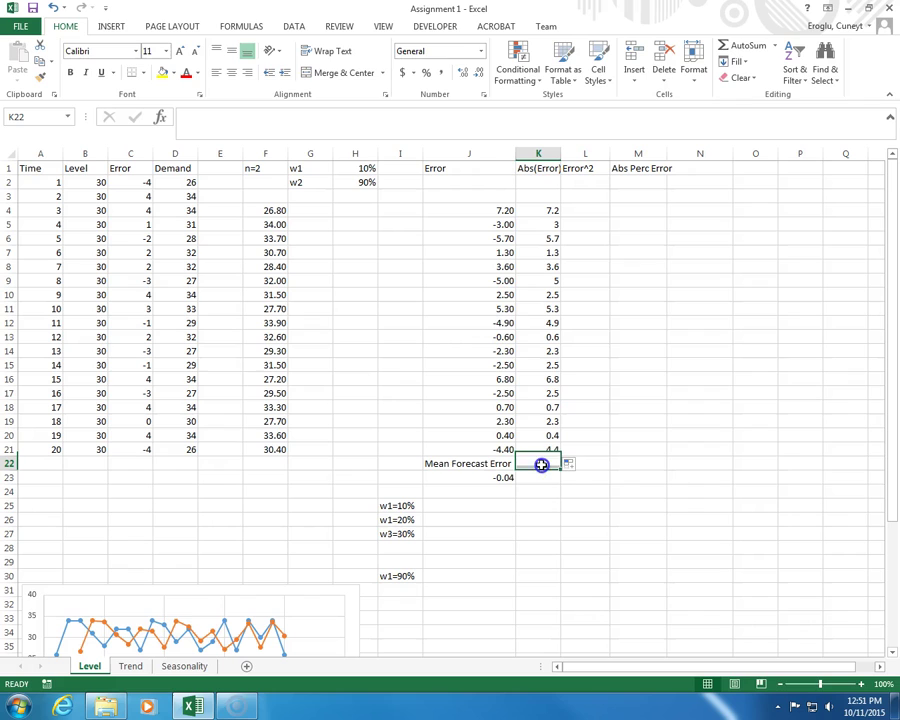
{"action": "type", "text": "Mean Absolute"}
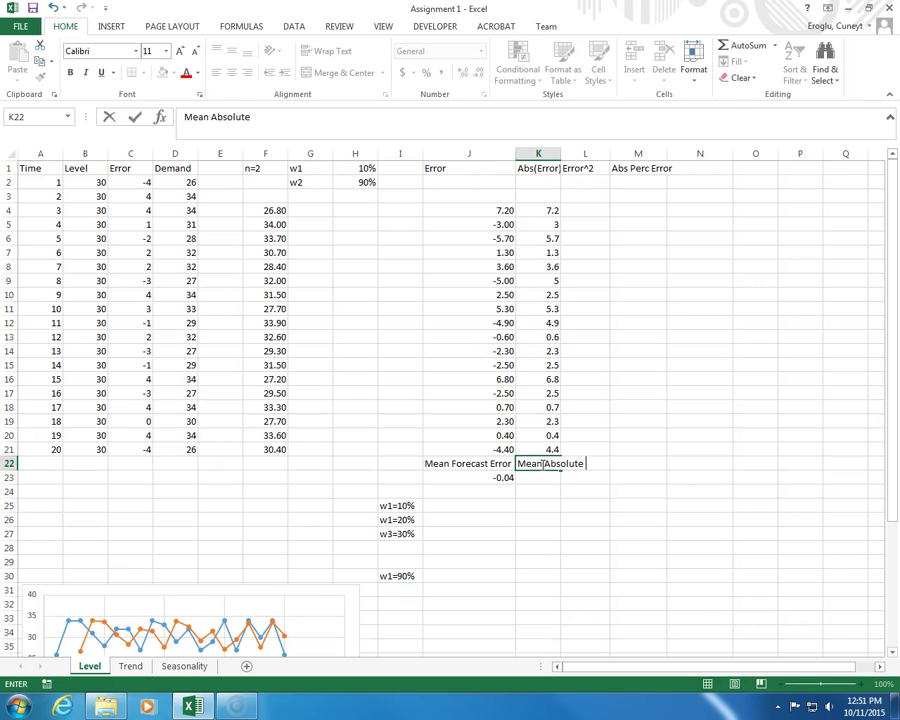
{"action": "type", "text": " Deviation"}
{"action": "key", "text": "Return"}
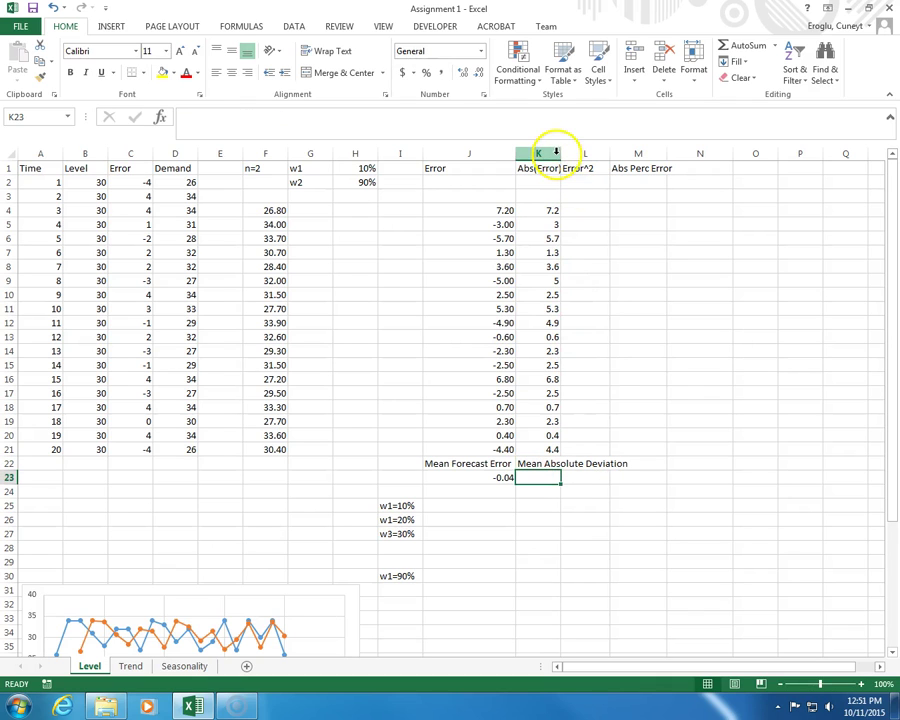
{"action": "double_click", "coordinate": [557, 152]}
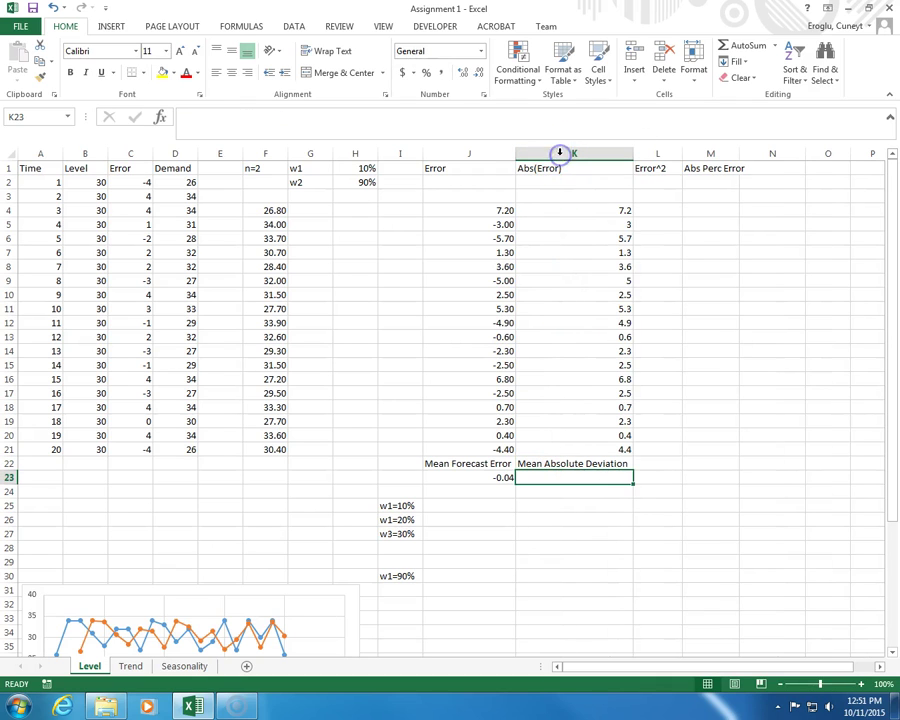
- Fill the average formula from J23 across to K23 to calculate the mean absolute deviation
{"action": "left_click", "coordinate": [512, 476]}
{"action": "left_click_drag", "start_coordinate": [516, 484], "coordinate": [594, 478]}
{"action": "left_click", "coordinate": [592, 477]}
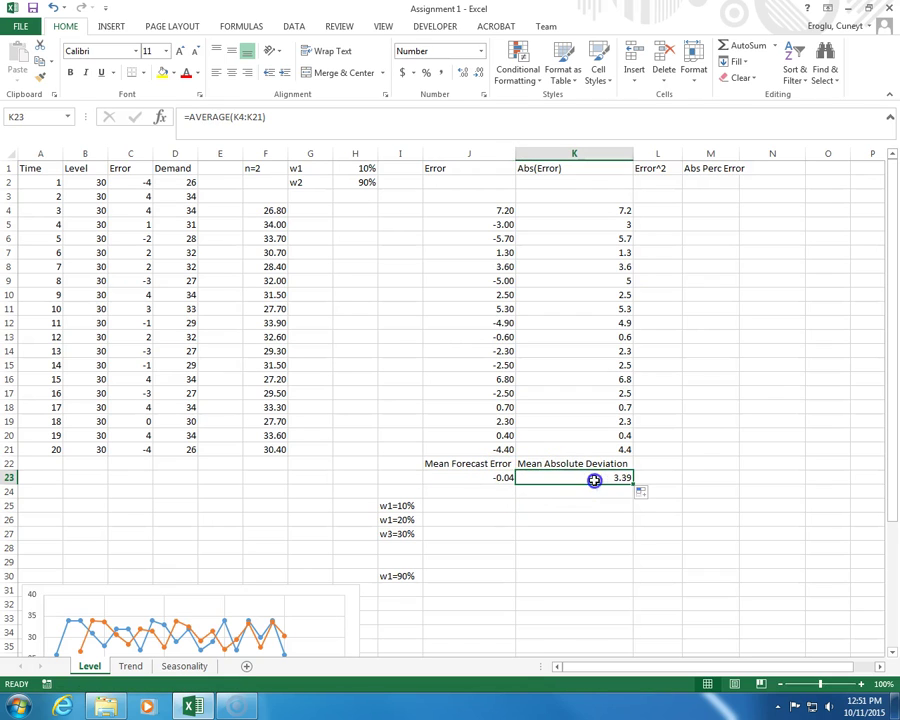
- Calculate the squared error in L4 as =J4*J4 and fill the formula down to L21
{"action": "left_click", "coordinate": [654, 209]}
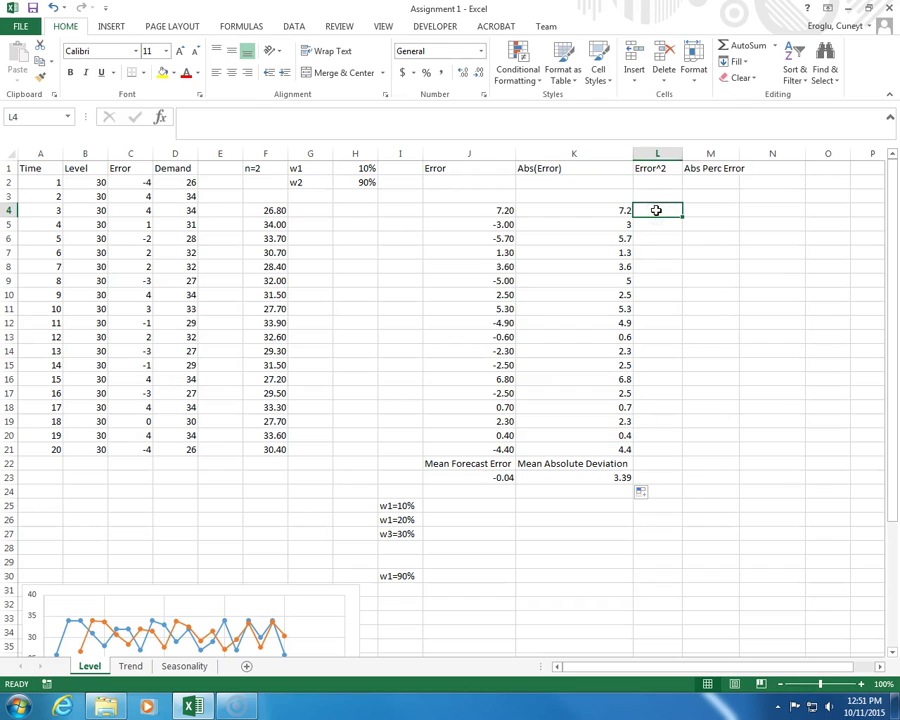
{"action": "type", "text": "="}
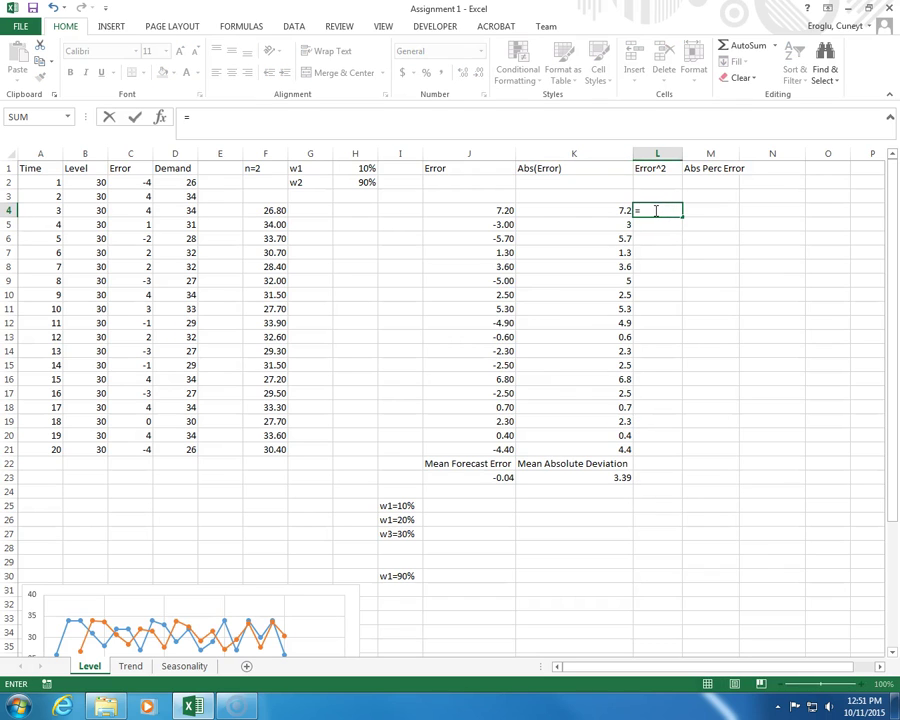
{"action": "left_click", "coordinate": [489, 211]}
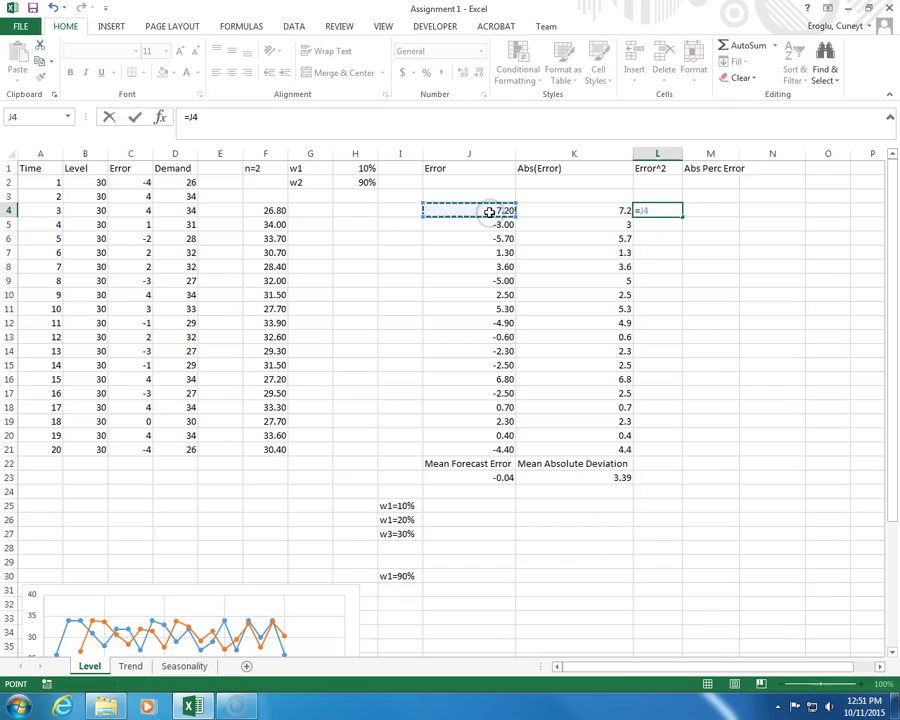
{"action": "type", "text": "*"}
{"action": "left_click", "coordinate": [489, 211]}
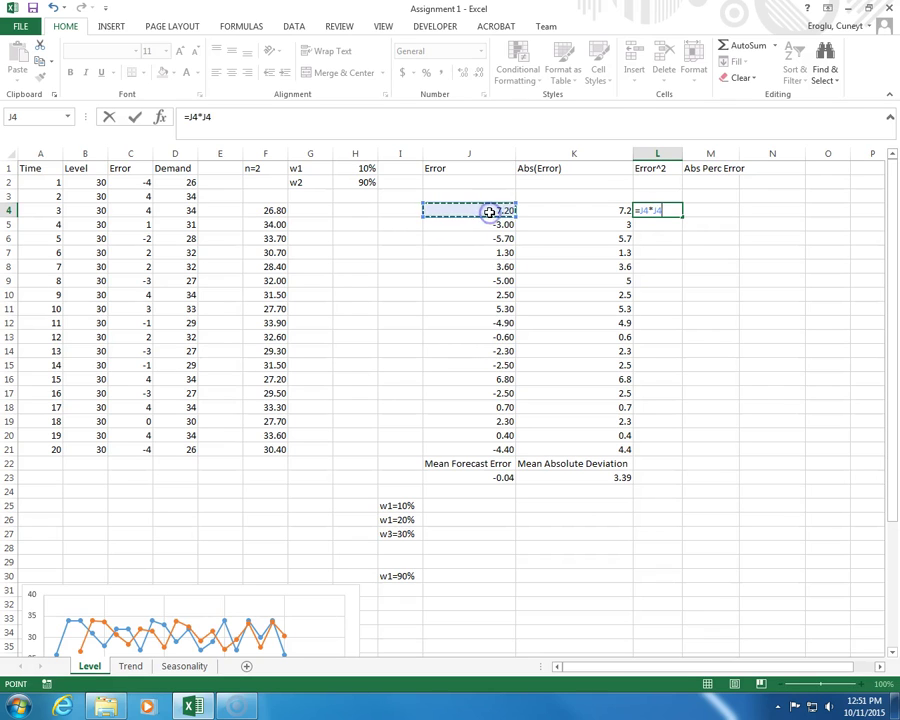
{"action": "key", "text": "Return"}
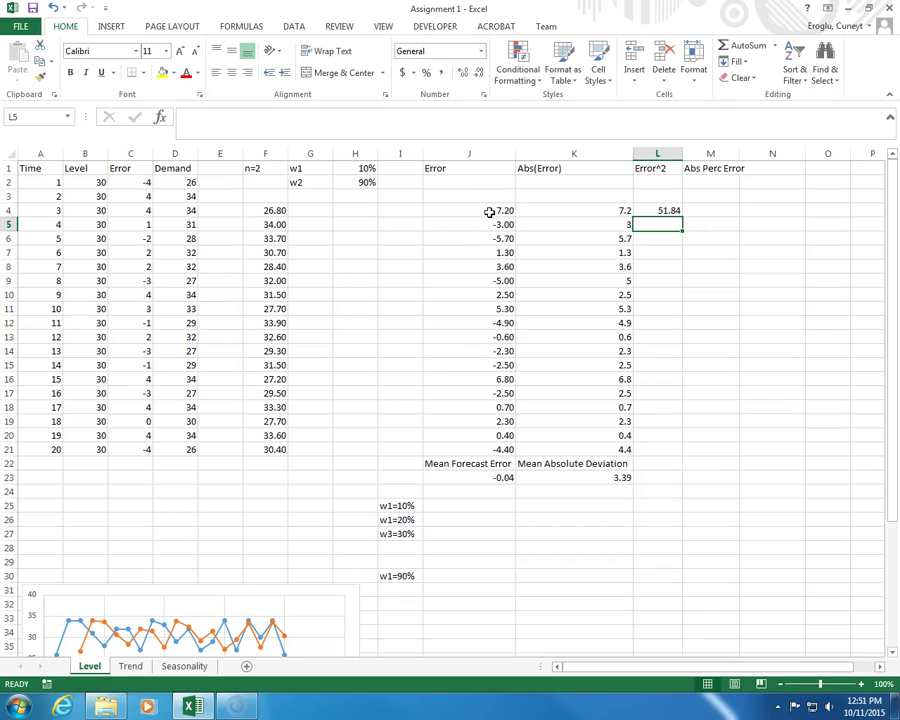
{"action": "left_click", "coordinate": [652, 210]}
{"action": "left_click_drag", "start_coordinate": [683, 217], "coordinate": [675, 450]}
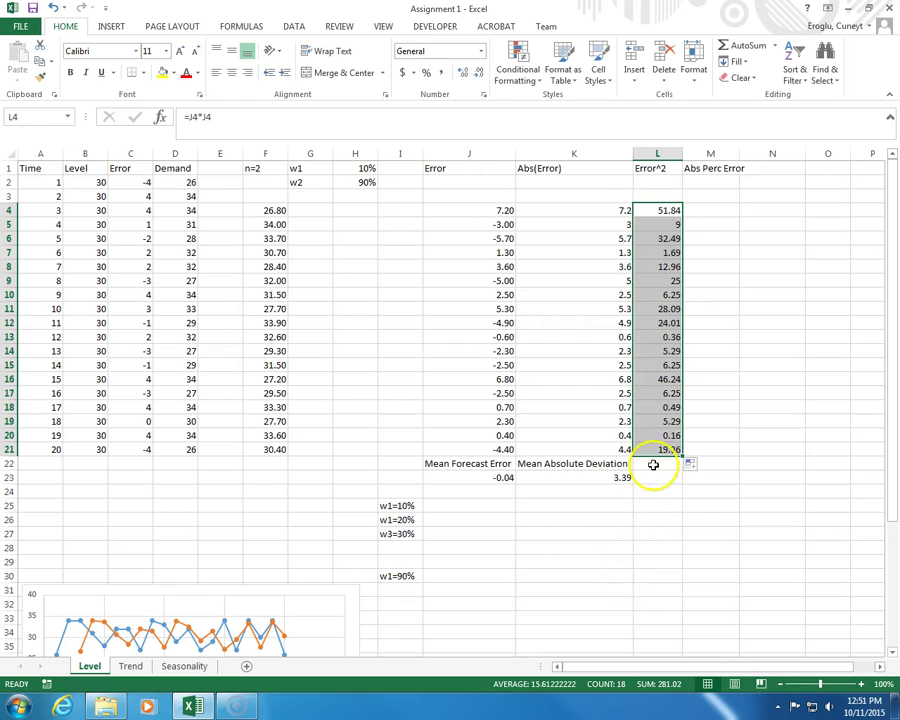
- Label cell L22 Mean Squared Error and widen column L to fit the text
{"action": "left_click", "coordinate": [653, 463]}
{"action": "type", "text": "Mean Squared Error"}
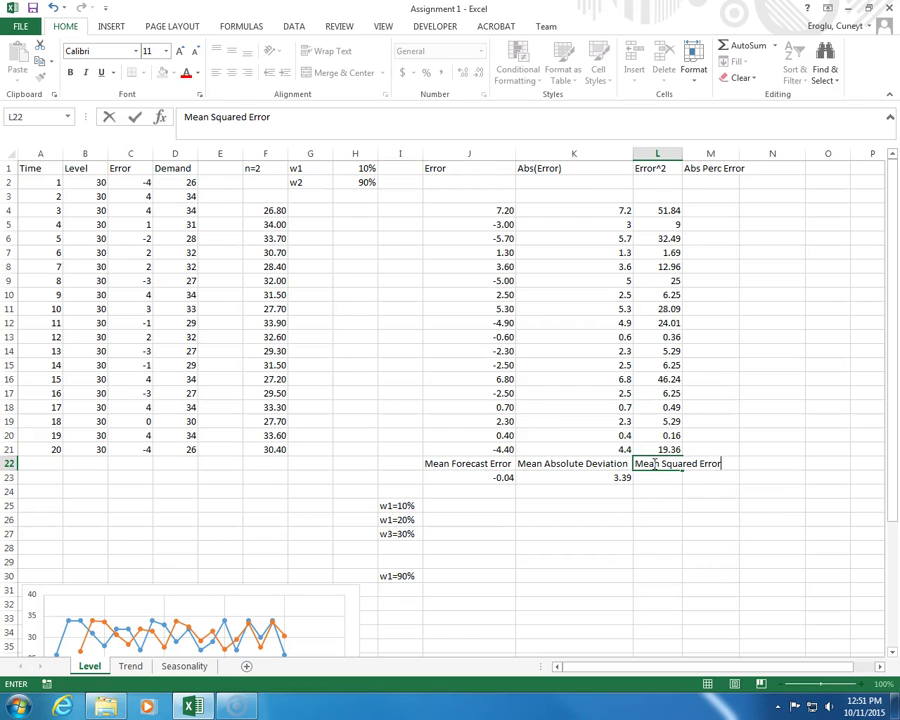
{"action": "key", "text": "Return"}
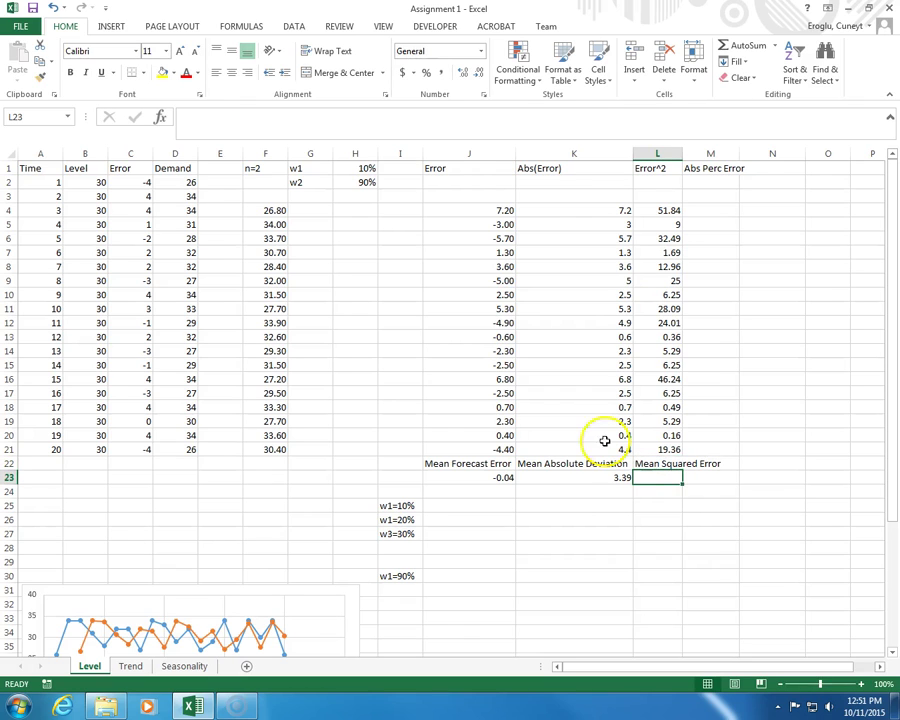
{"action": "double_click", "coordinate": [683, 153]}
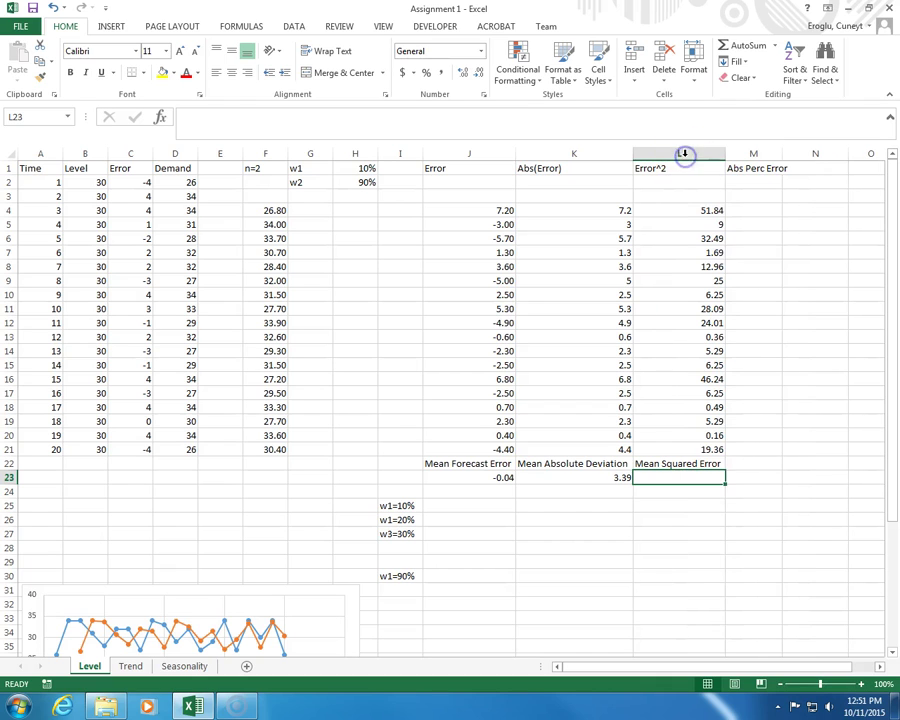
- Calculate the absolute percentage error in M4 with =ABS(J4)/D4
{"action": "left_click", "coordinate": [761, 209]}
{"action": "type", "text": "="}
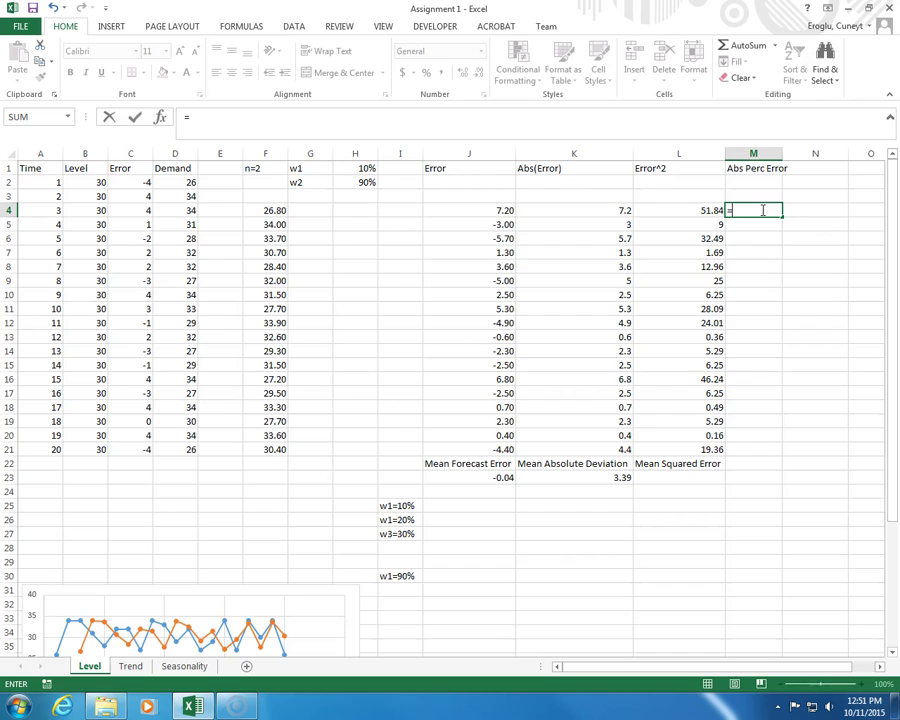
{"action": "type", "text": "abs*"}
{"action": "key", "text": "BackSpace"}
{"action": "type", "text": "("}
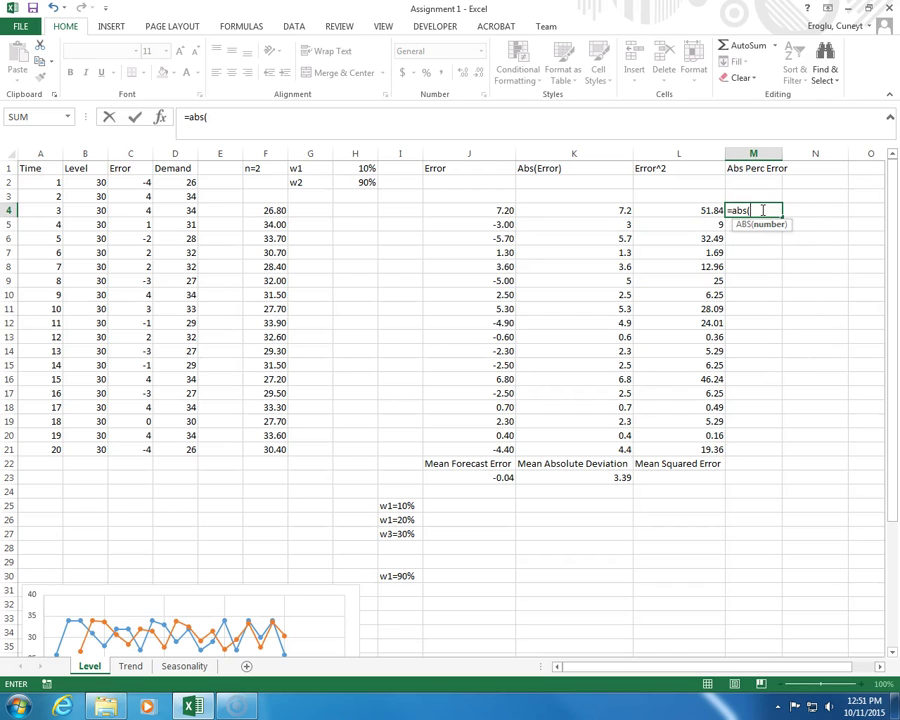
{"action": "left_click", "coordinate": [494, 207]}
{"action": "type", "text": ")"}
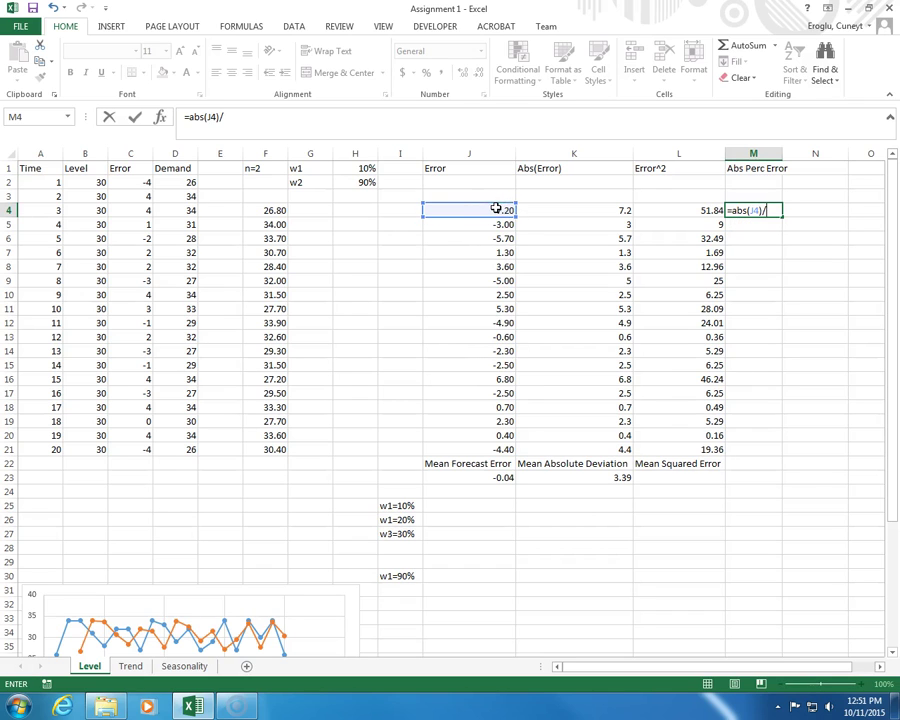
{"action": "type", "text": "/"}
{"action": "left_click", "coordinate": [185, 210]}
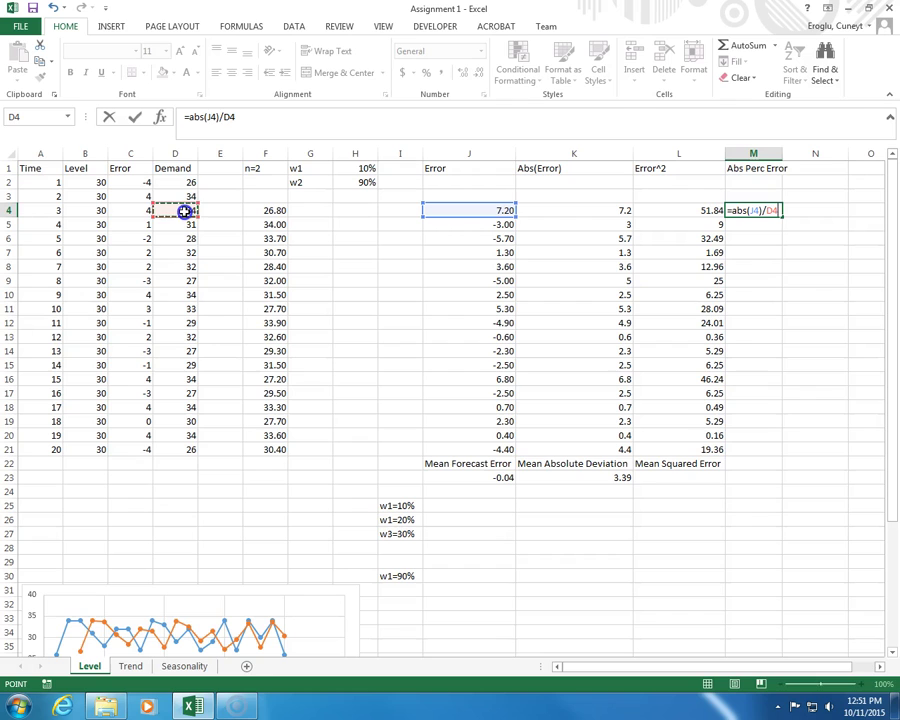
{"action": "key", "text": "Return"}
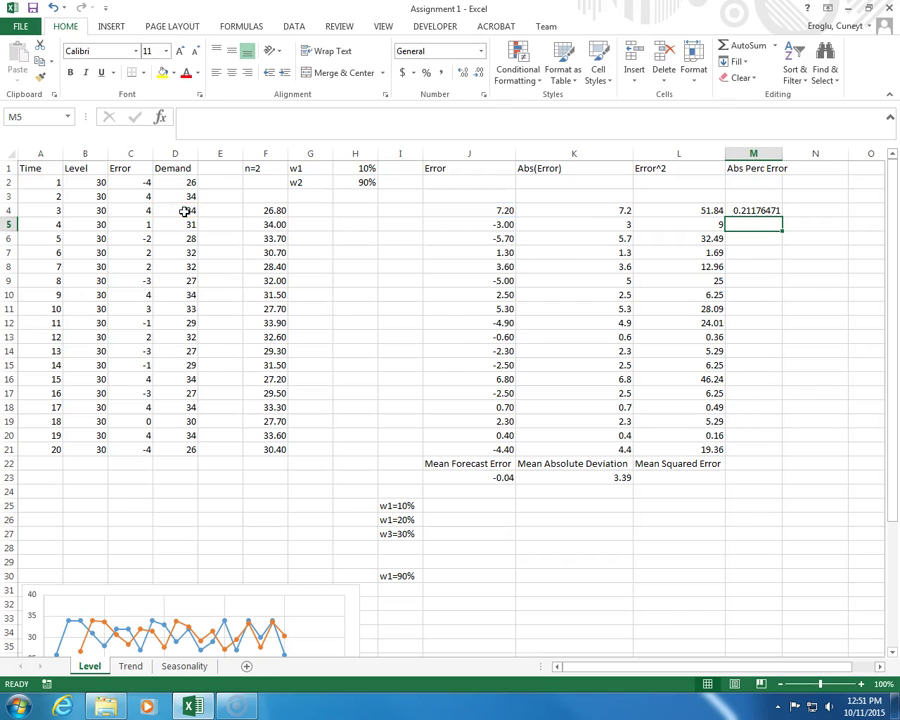
- Fill the absolute percentage error formula from M4 down to M21 and label cell M22 Mean Abs Perc Error
{"action": "left_click", "coordinate": [753, 211]}
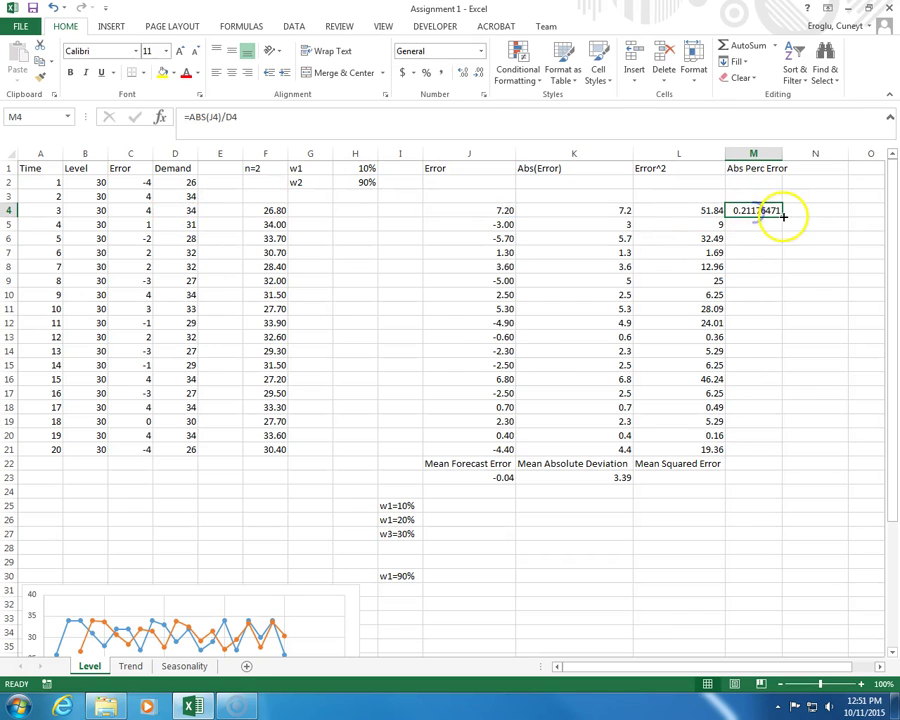
{"action": "left_click_drag", "start_coordinate": [781, 217], "coordinate": [767, 460]}
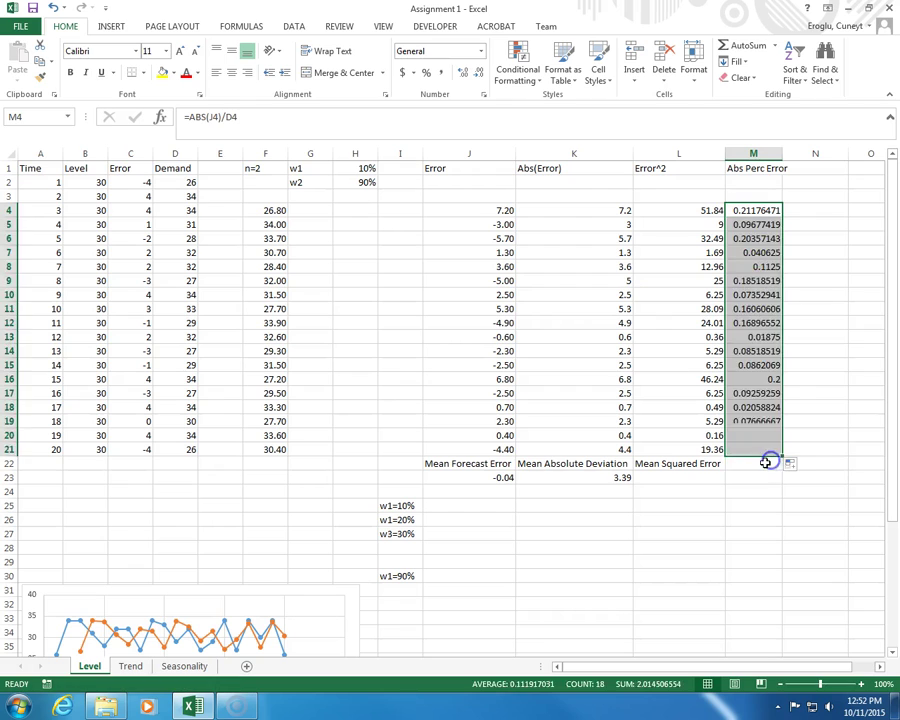
{"action": "left_click", "coordinate": [765, 463]}
{"action": "type", "text": "Mean Abs Perc Error"}
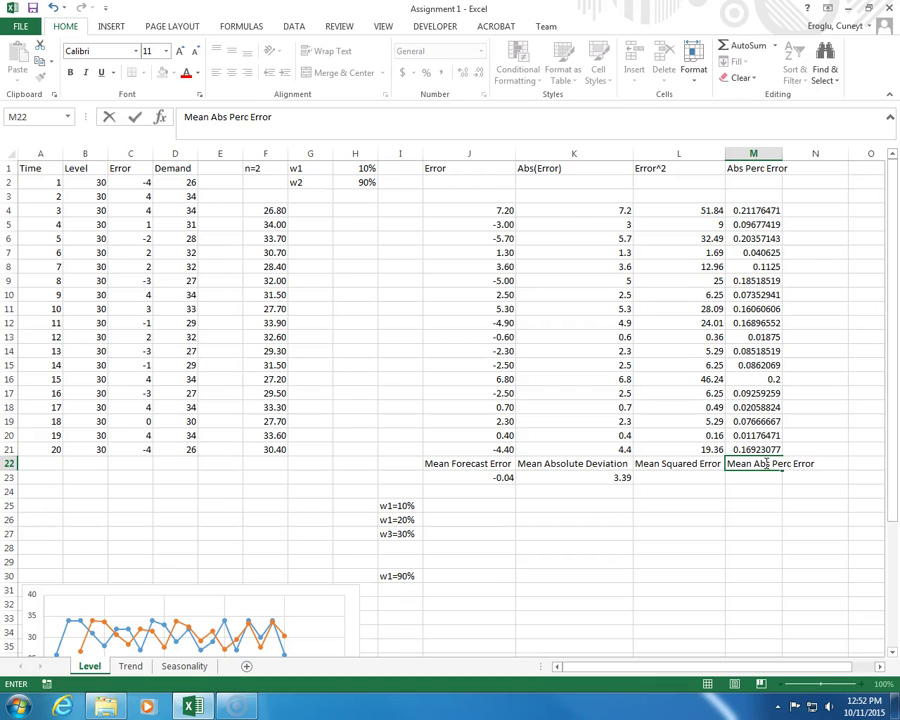
{"action": "key", "text": "Return"}
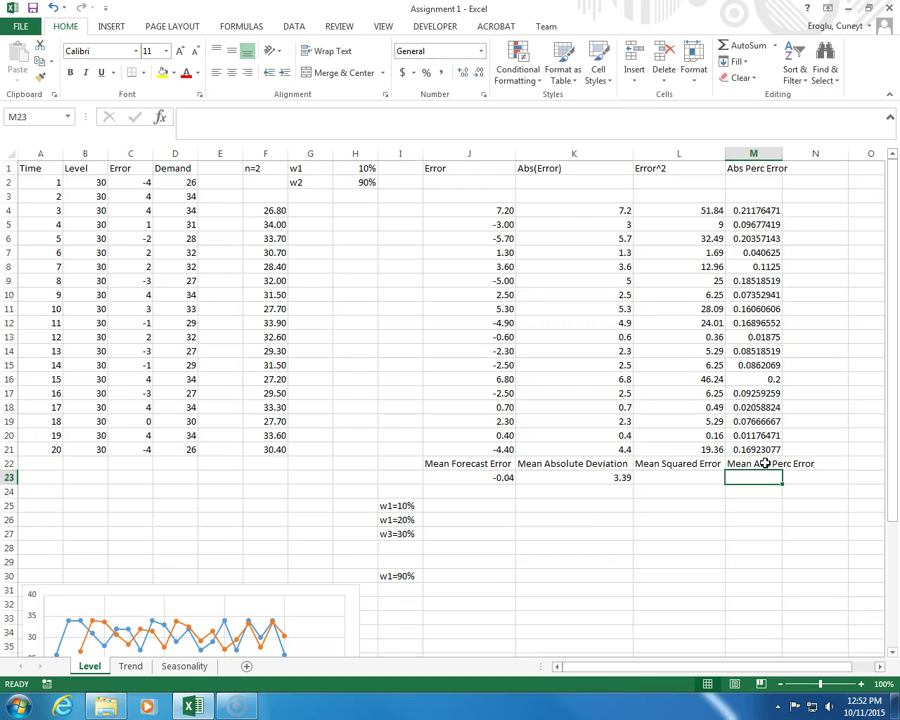
- Fill the average formula from K23 across to M23 and format M4:M23 as percentages
{"action": "left_click", "coordinate": [590, 477]}
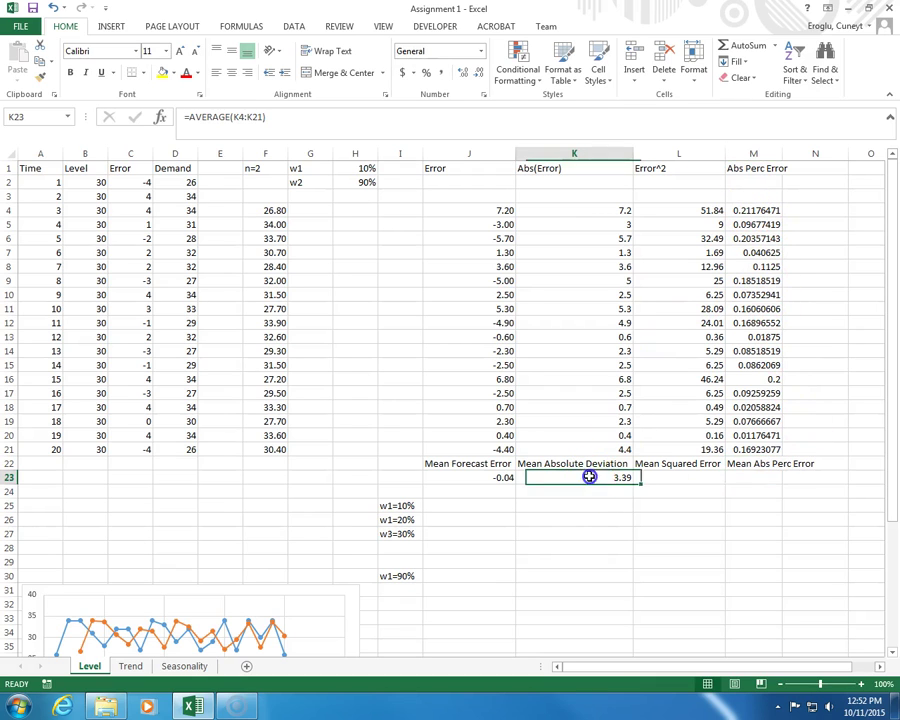
{"action": "left_click_drag", "start_coordinate": [634, 484], "coordinate": [774, 484]}
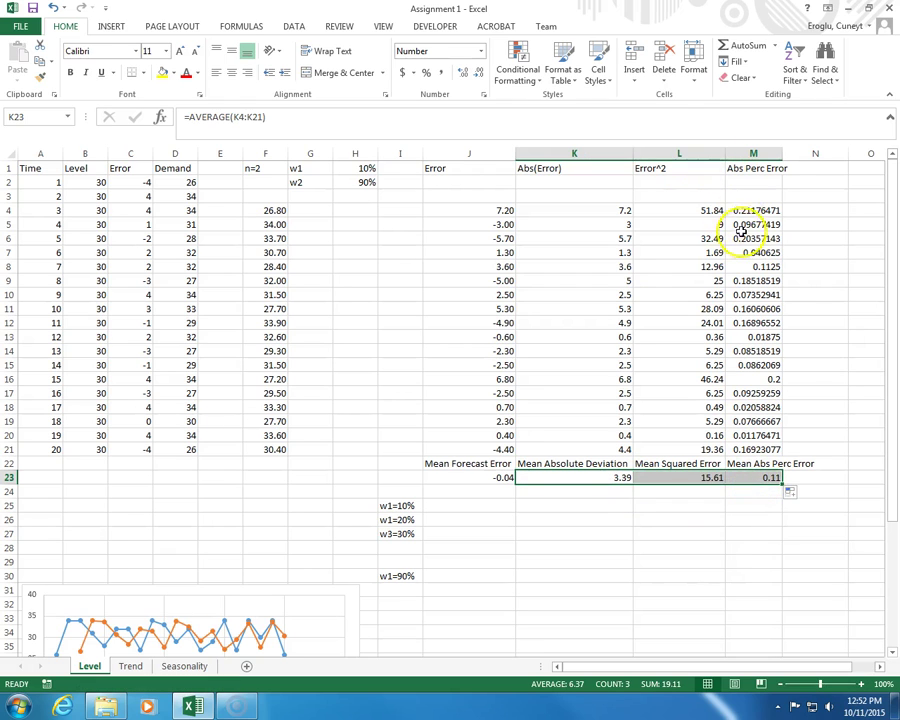
{"action": "left_click_drag", "start_coordinate": [743, 209], "coordinate": [746, 477]}
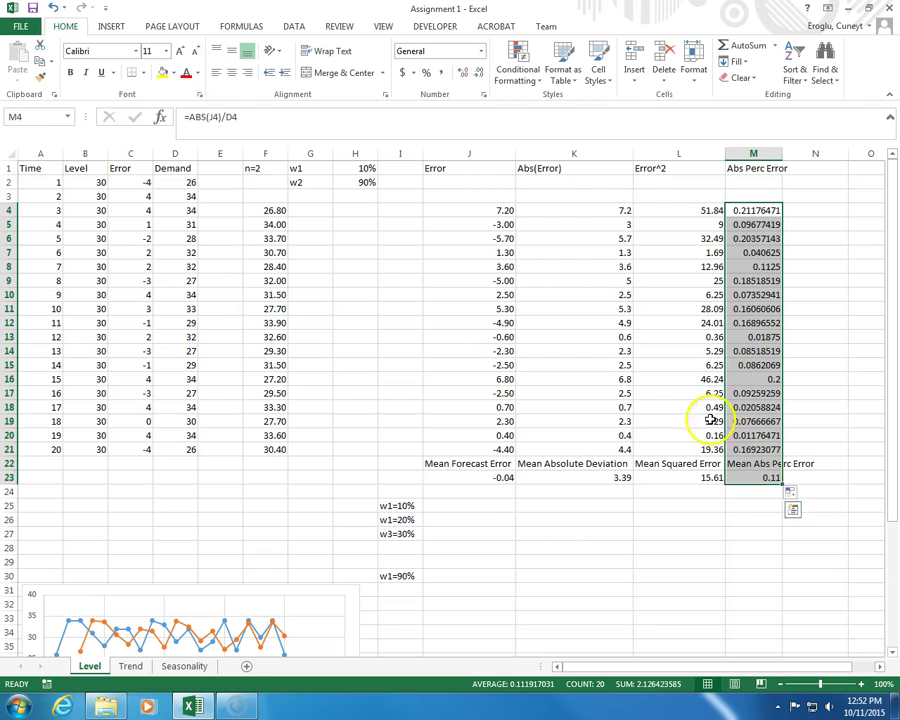
{"action": "left_click", "coordinate": [428, 79]}
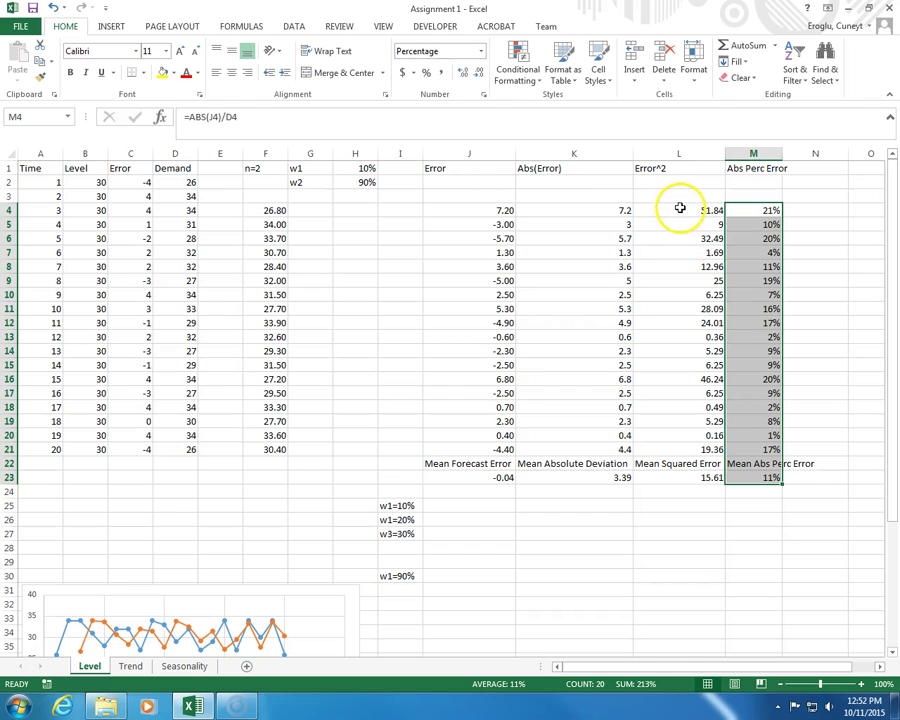
- Format the error values in J4:L23 as Number with 2 decimal places
{"action": "left_click_drag", "start_coordinate": [476, 207], "coordinate": [662, 477]}
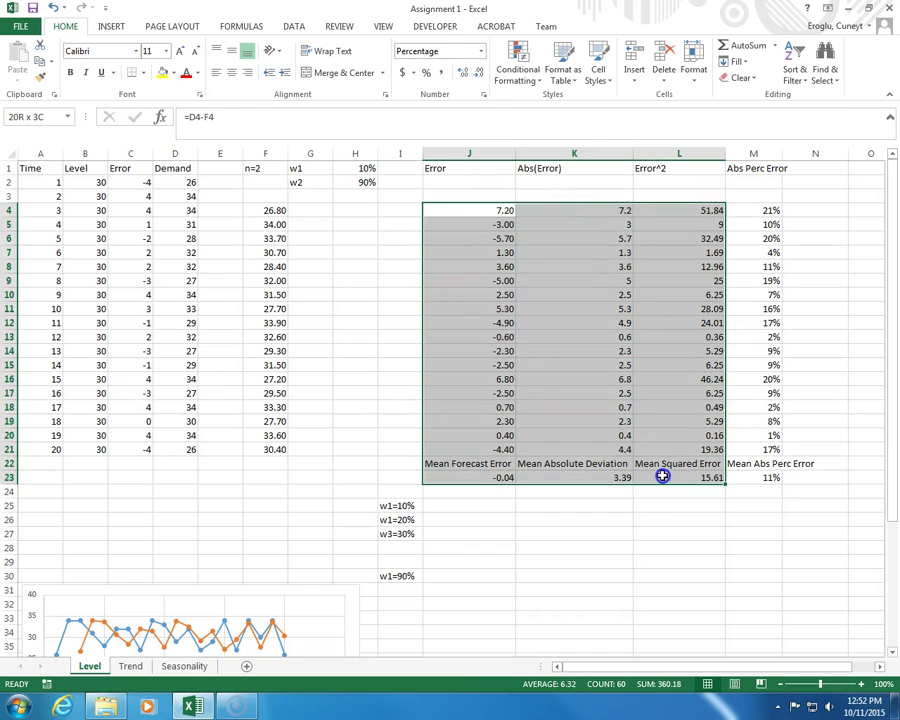
{"action": "left_click", "coordinate": [483, 96]}
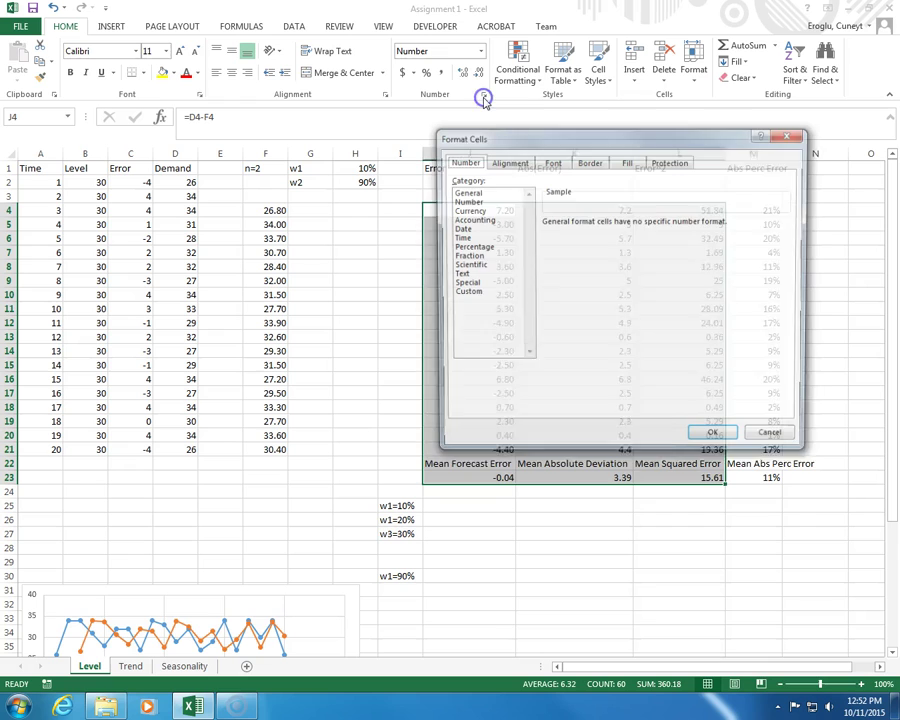
{"action": "left_click", "coordinate": [477, 201]}
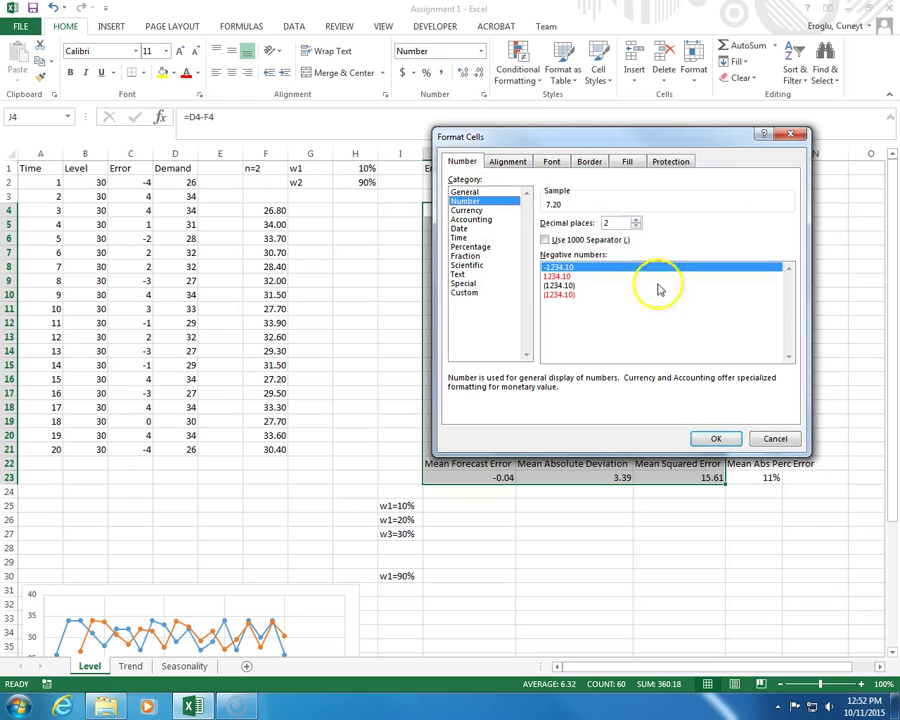
{"action": "left_click", "coordinate": [718, 438]}
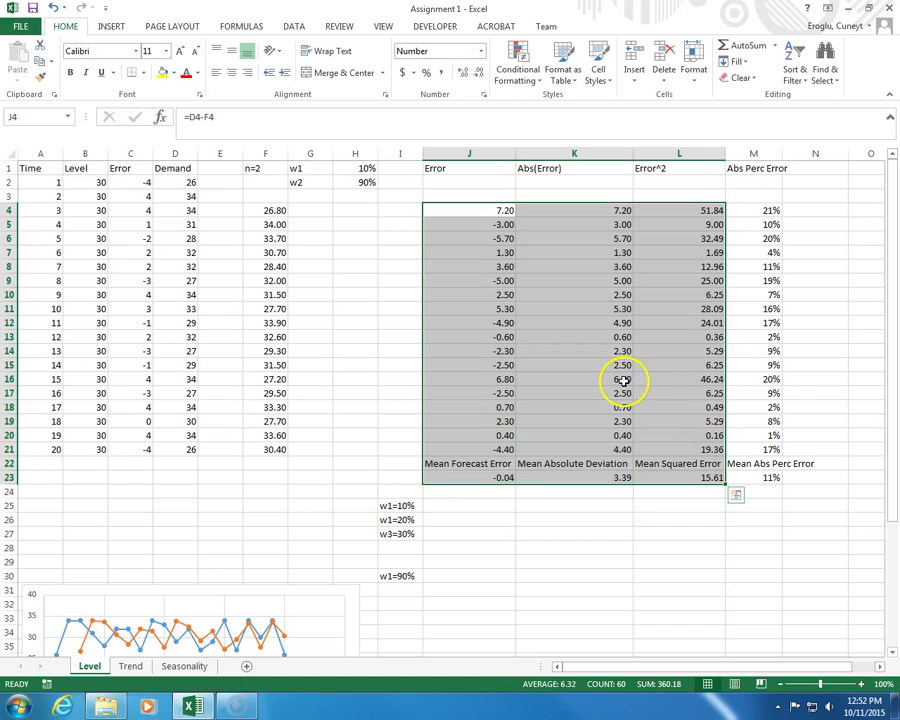
- Label J24 Bias under the mean forecast error and K24 Accuracy under the mean absolute deviation
{"action": "left_click", "coordinate": [744, 476]}
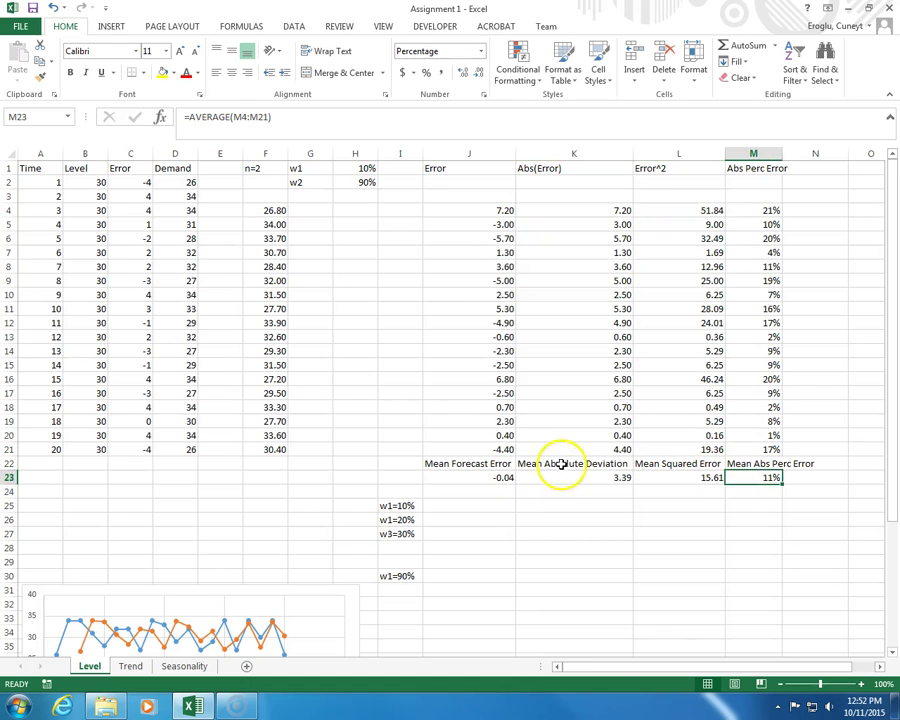
{"action": "left_click_drag", "start_coordinate": [562, 464], "coordinate": [772, 472]}
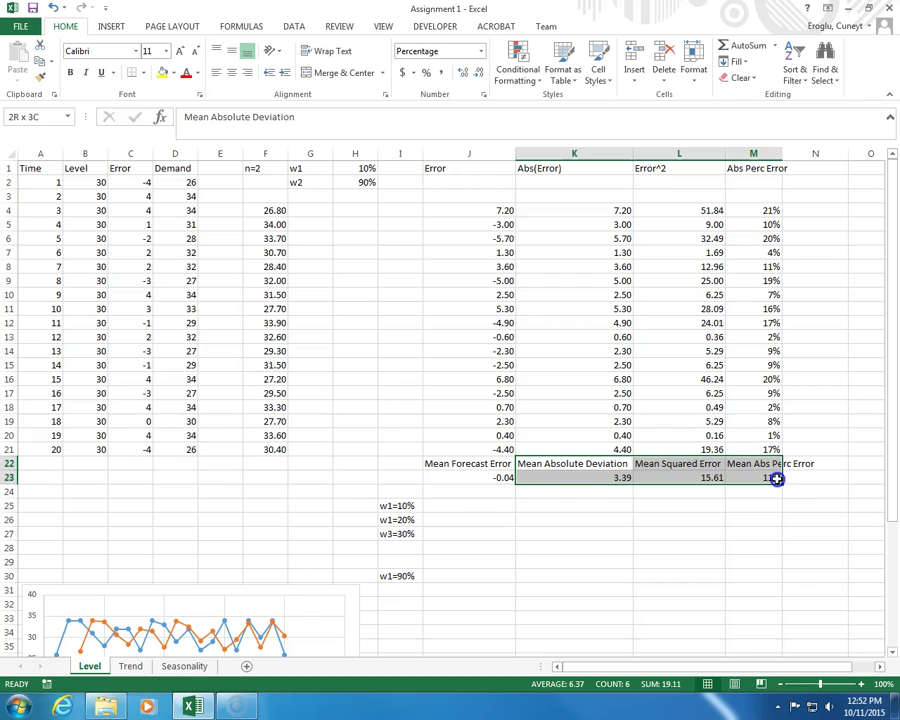
{"action": "mouse_move", "coordinate": [464, 464]}
{"action": "left_mouse_down"}
{"action": "mouse_move", "coordinate": [461, 484]}
{"action": "mouse_move", "coordinate": [466, 478]}
{"action": "left_mouse_up"}
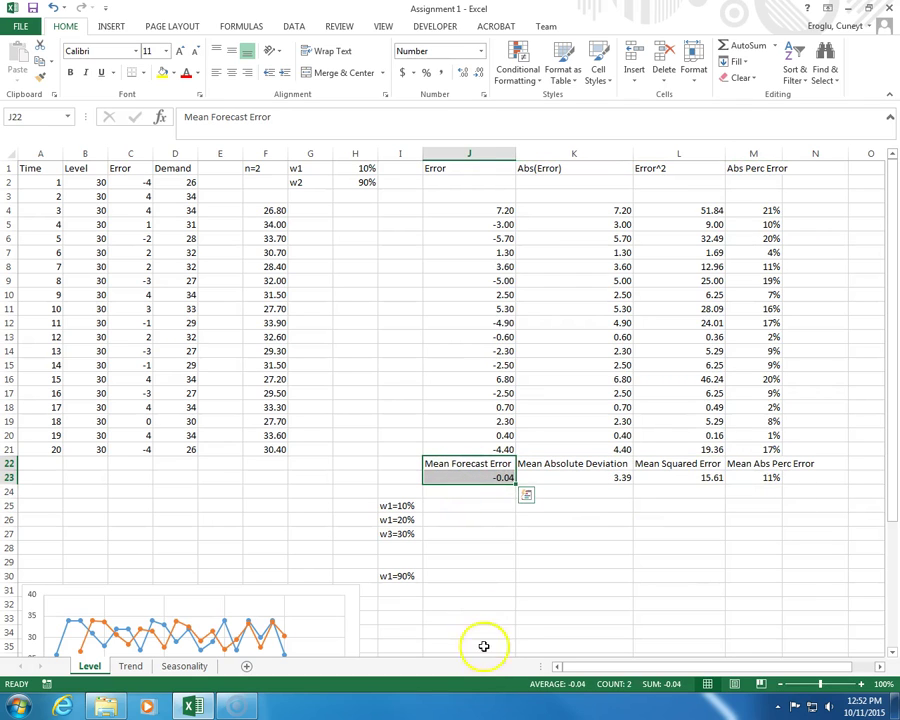
{"action": "left_click", "coordinate": [459, 495]}
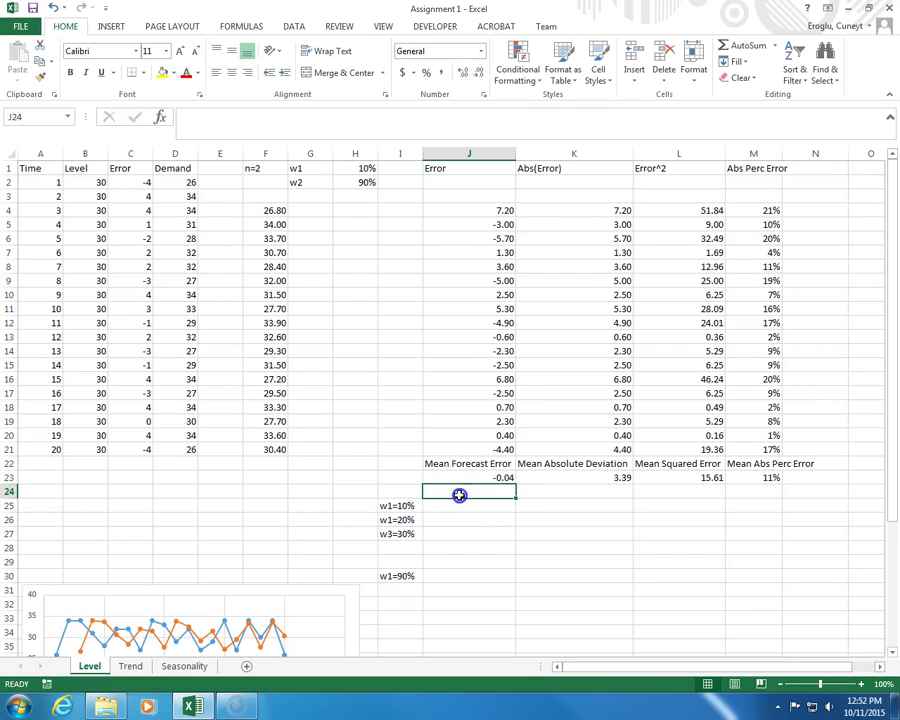
{"action": "type", "text": "Bias"}
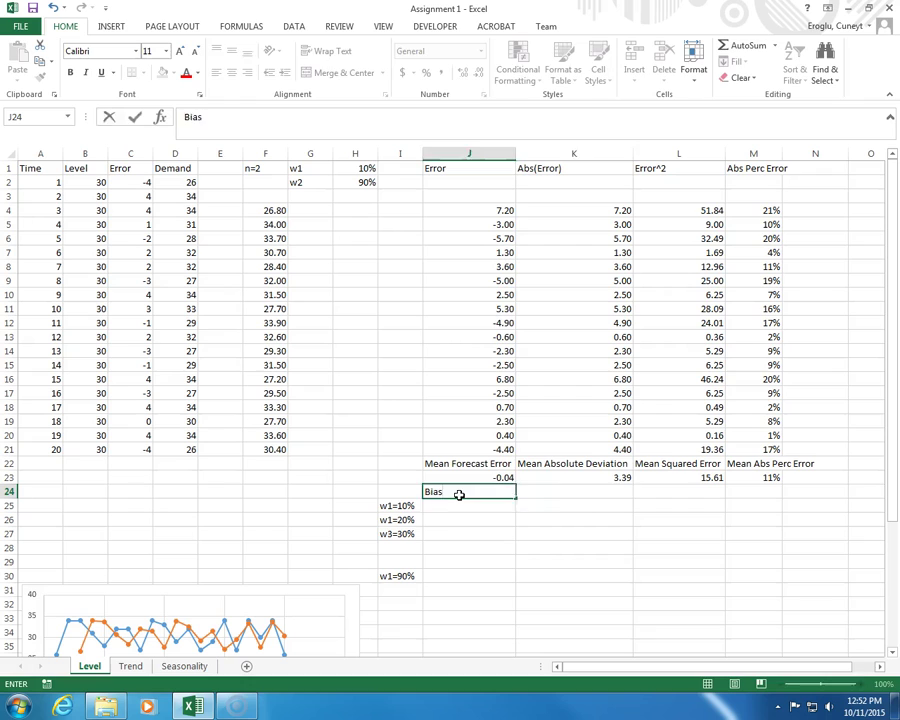
{"action": "key", "text": "Tab"}
{"action": "type", "text": "Ac"}
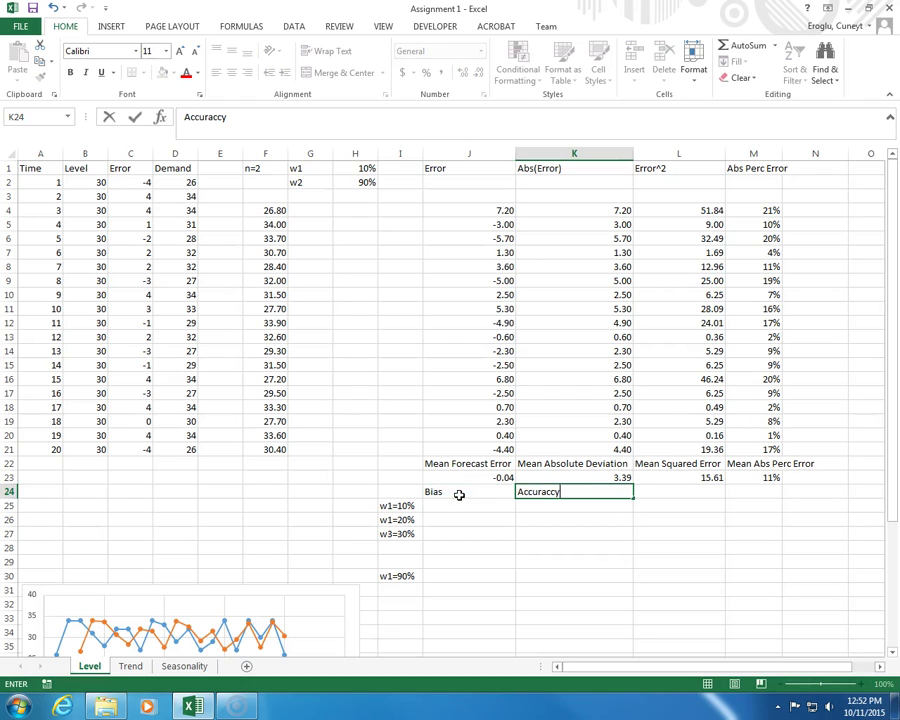
{"action": "type", "text": "curacy"}
{"action": "key", "text": "Tab"}
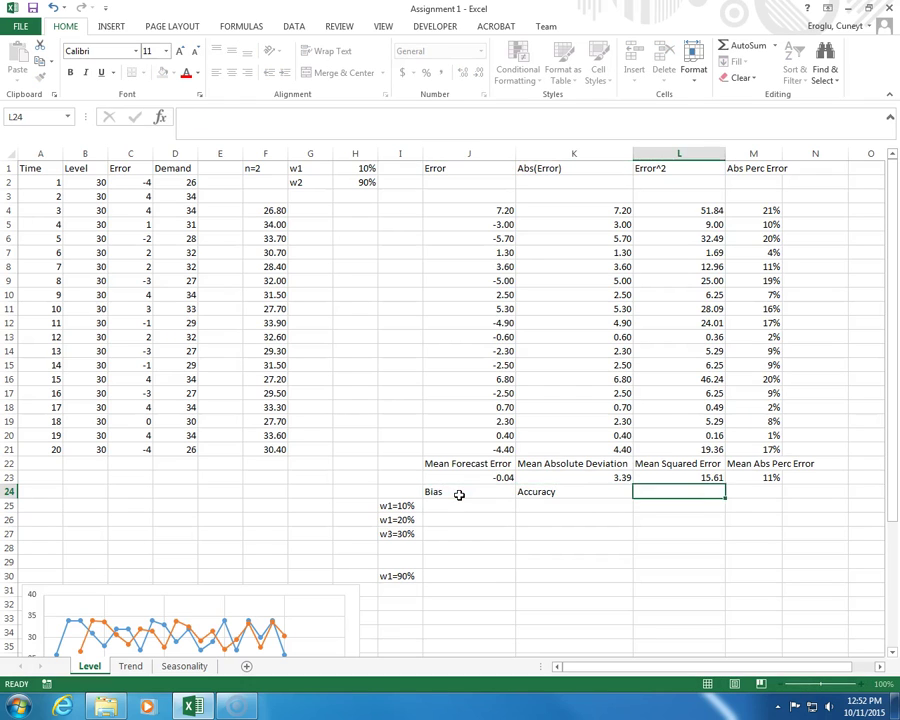
- Copy the Accuracy label from K24 into L24:M24
{"action": "key", "text": "Left"}
{"action": "key", "text": "ctrl+c"}
{"action": "key", "text": "Right"}
{"action": "key", "text": "shift+Right"}
{"action": "key", "text": "Return"}
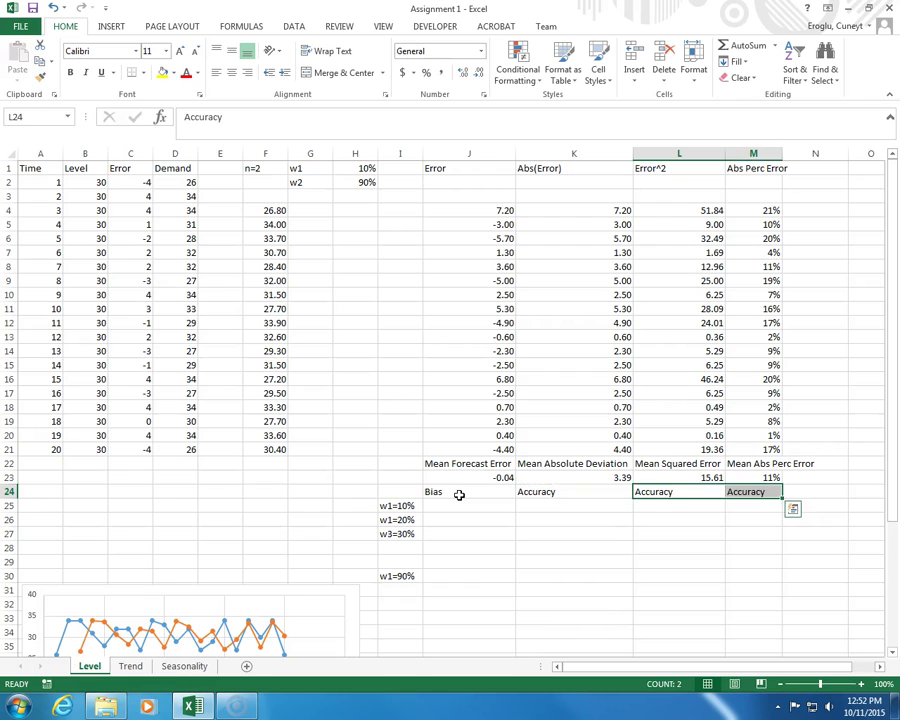
{"action": "key", "text": "Left"}
{"action": "key", "text": "Left"}
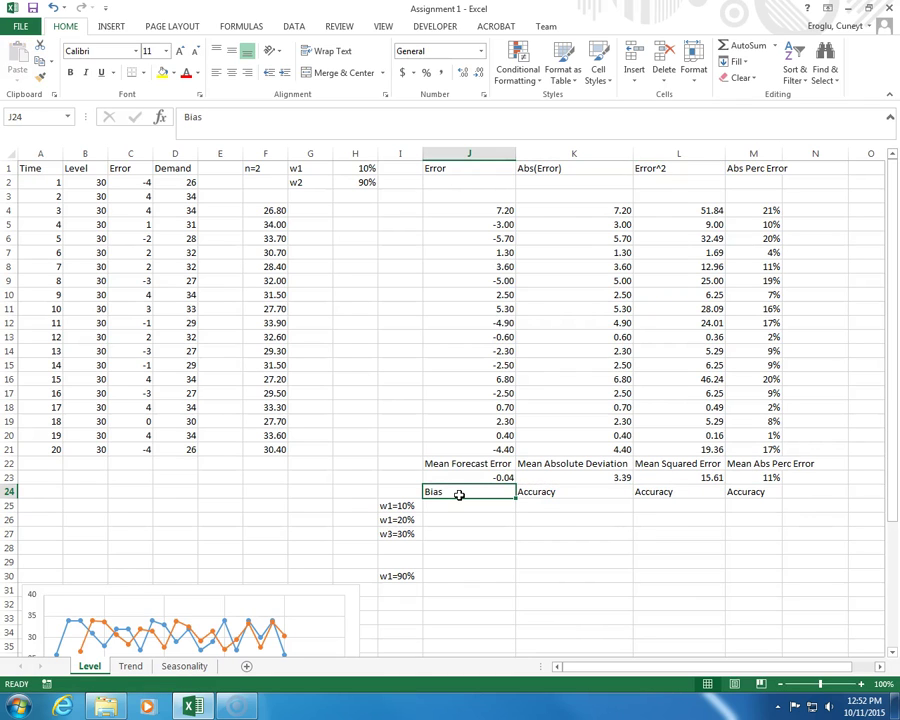
- Copy the error measures in J23:M23 and paste them as values only into the w1=10% row starting at J25
{"action": "left_click", "coordinate": [348, 169]}
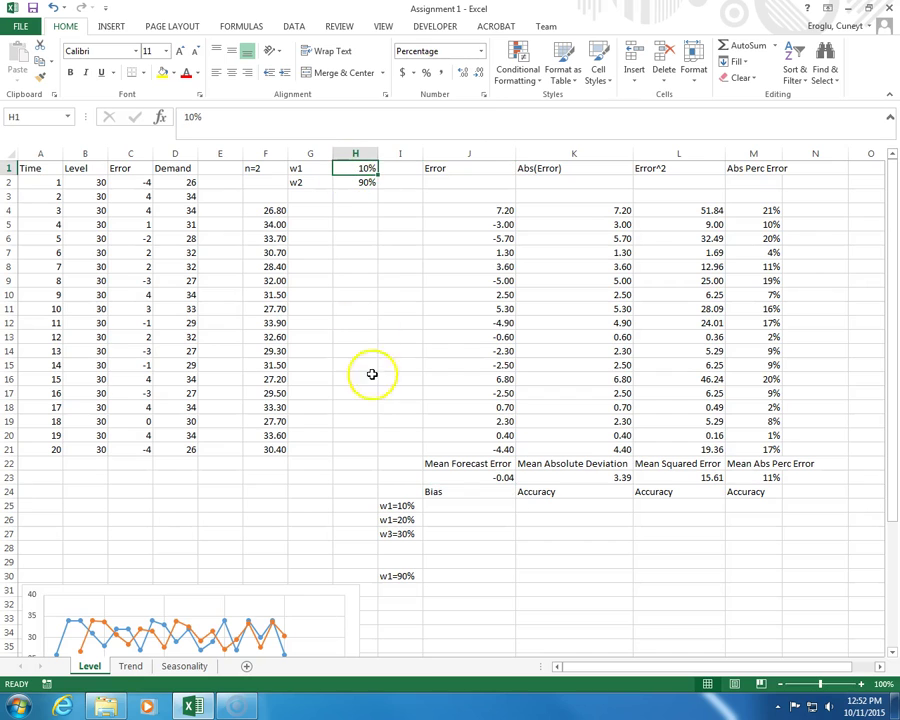
{"action": "left_click_drag", "start_coordinate": [471, 481], "coordinate": [736, 478]}
{"action": "right_click", "coordinate": [485, 487]}
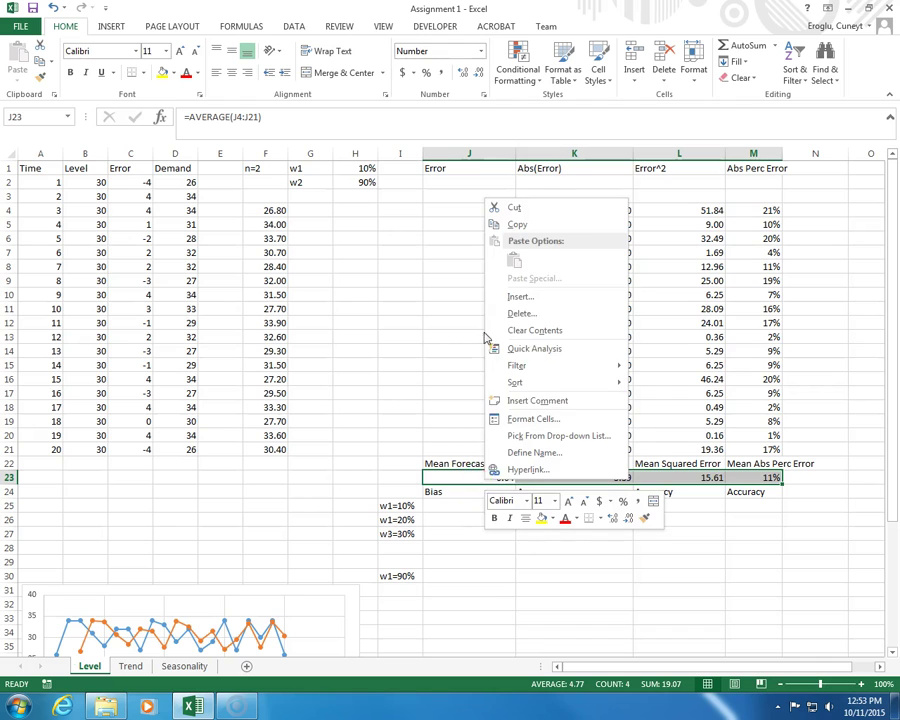
{"action": "left_click", "coordinate": [522, 226]}
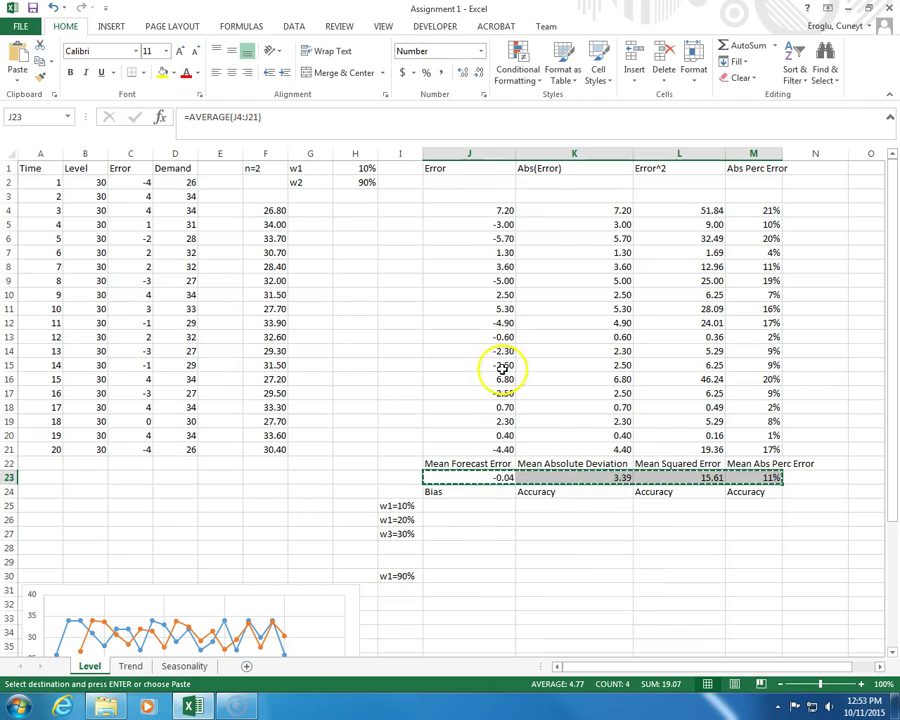
{"action": "left_click", "coordinate": [444, 504]}
{"action": "right_click", "coordinate": [438, 507]}
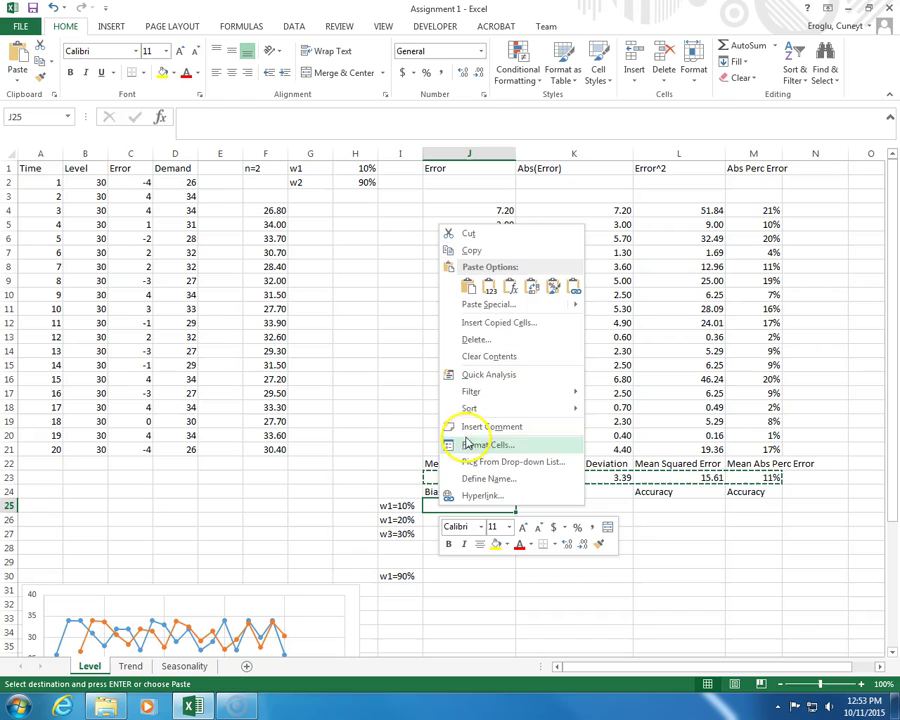
{"action": "left_click", "coordinate": [496, 290]}
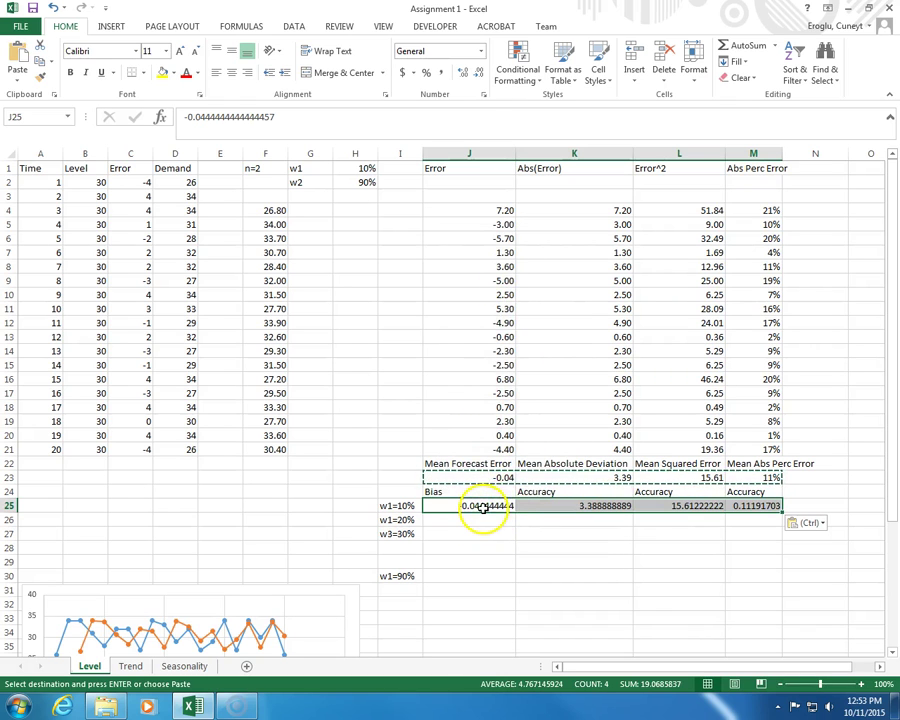
{"action": "key", "text": "Escape"}
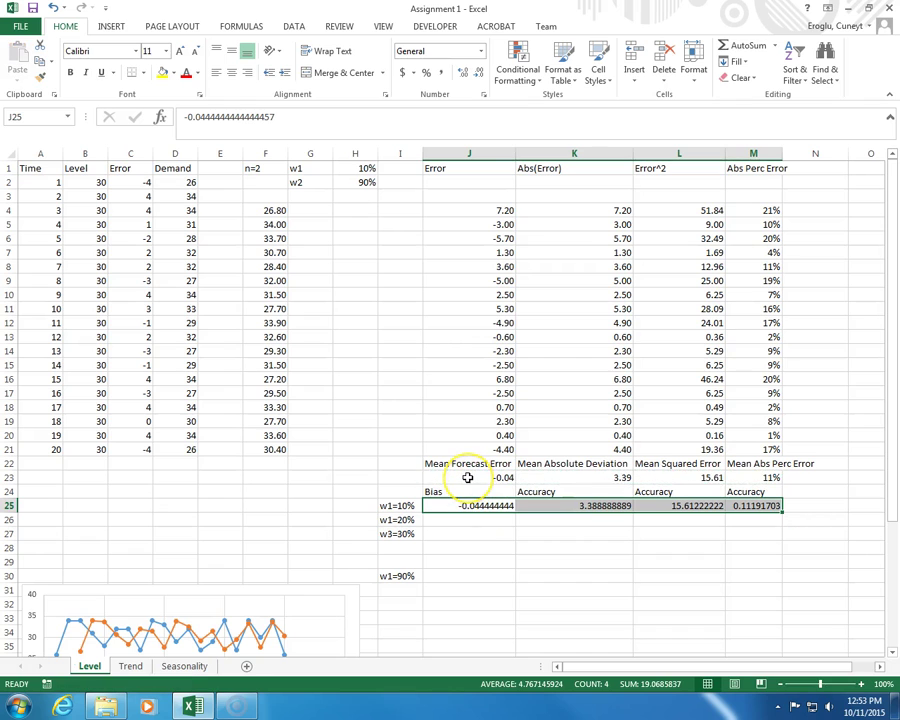
- Copy the number formatting of J23:M23 onto the pasted values in J25:M25
{"action": "left_click_drag", "start_coordinate": [467, 478], "coordinate": [756, 478]}
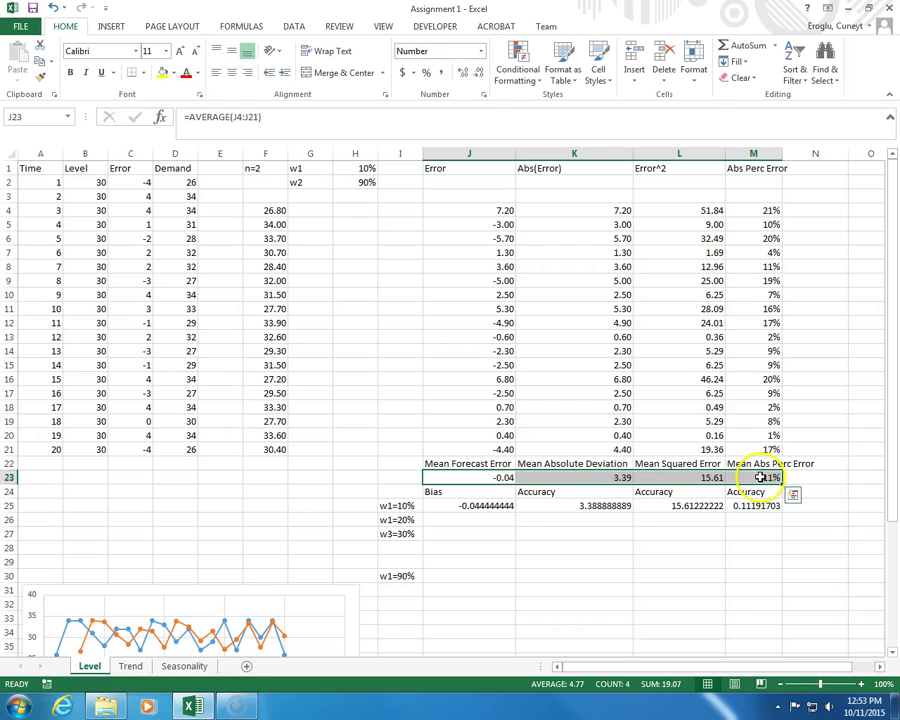
{"action": "left_click", "coordinate": [45, 84]}
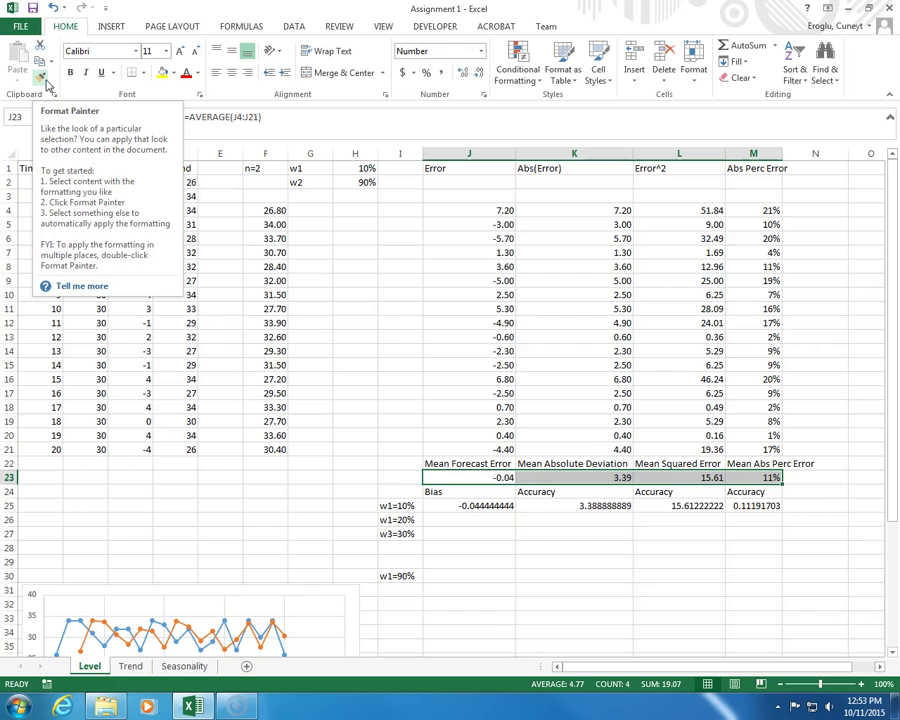
{"action": "left_click", "coordinate": [42, 80]}
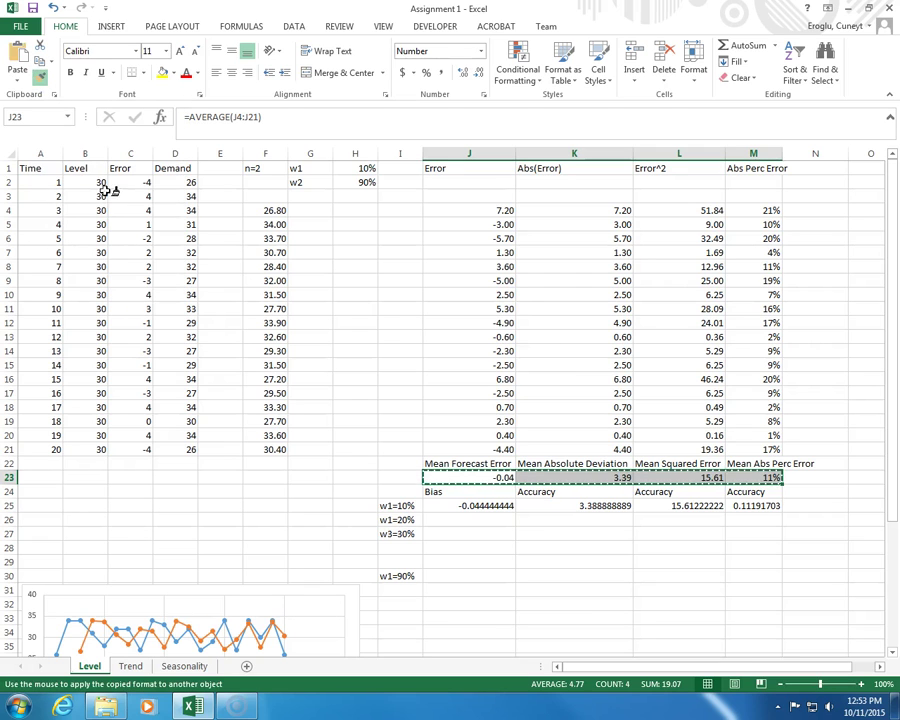
{"action": "left_click", "coordinate": [461, 505]}
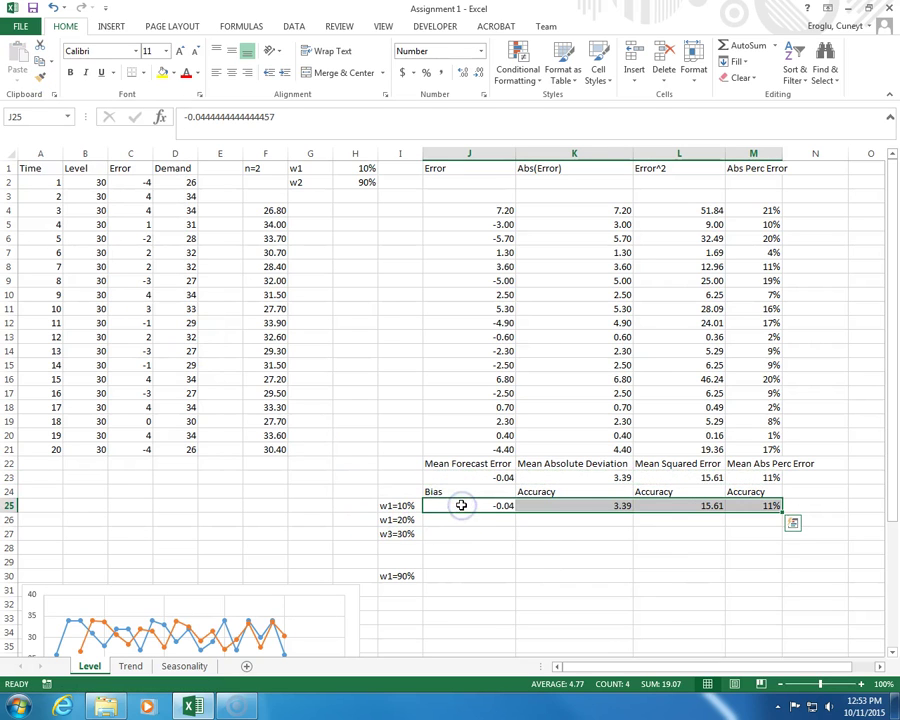
{"action": "left_click_drag", "start_coordinate": [461, 505], "coordinate": [737, 506]}
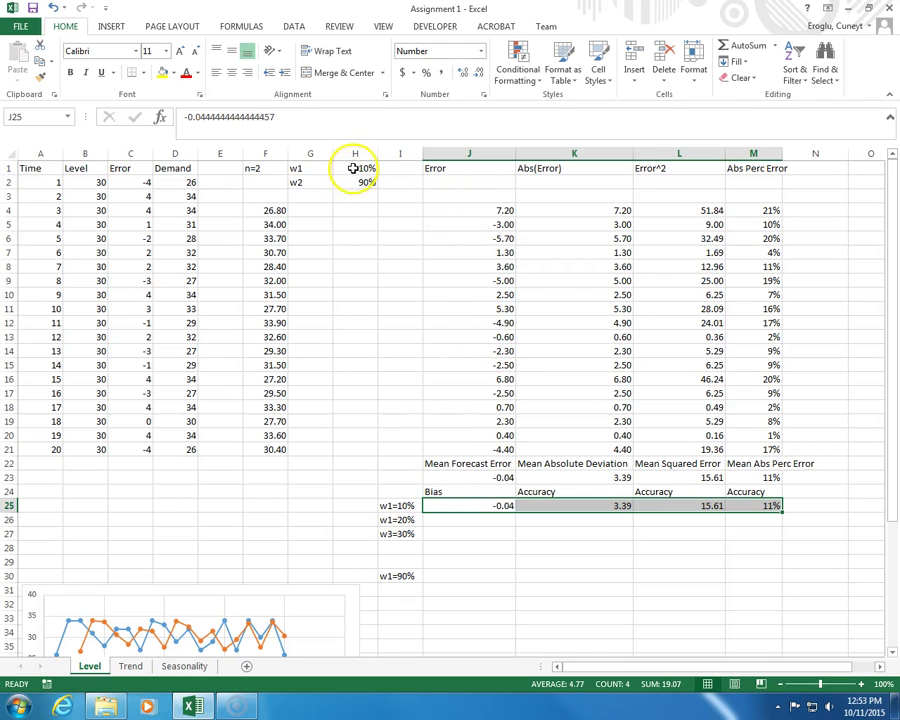
- Set the w1 weight in H1 to 20%
{"action": "left_click", "coordinate": [353, 168]}
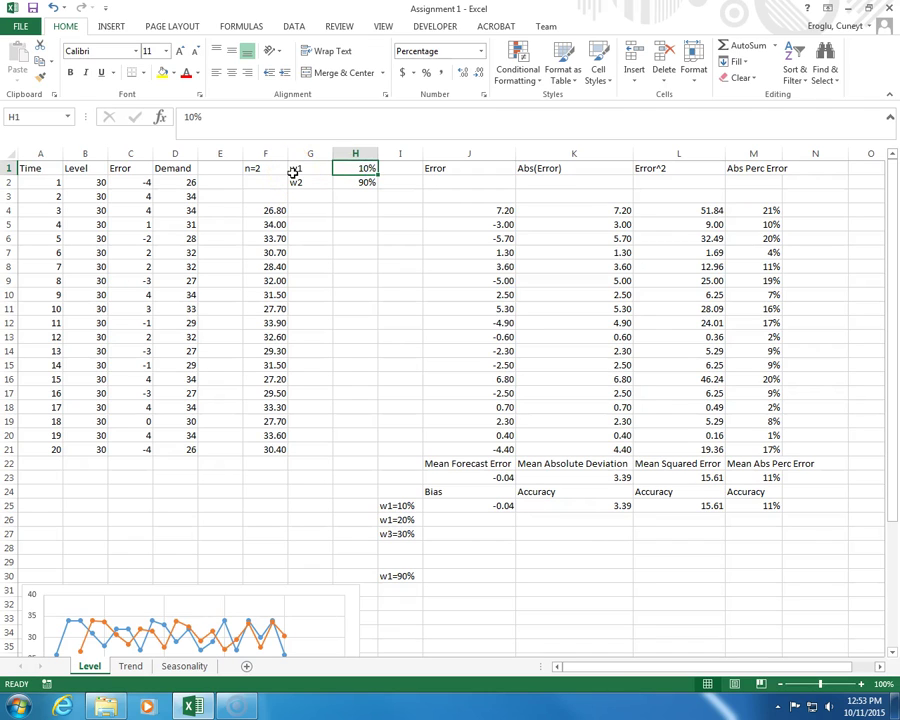
{"action": "type", "text": ".2"}
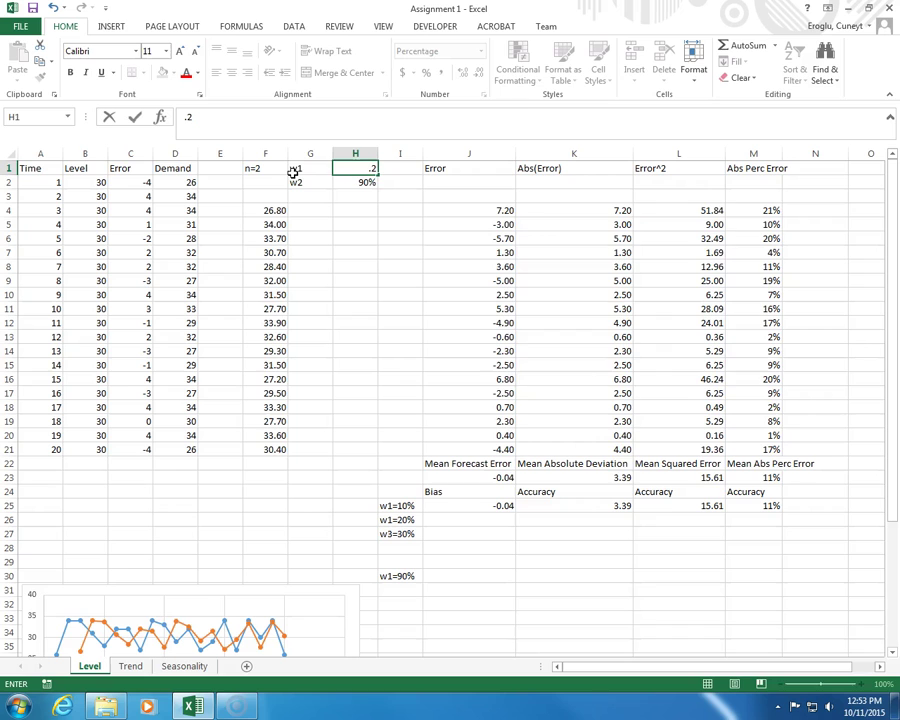
{"action": "key", "text": "Return"}
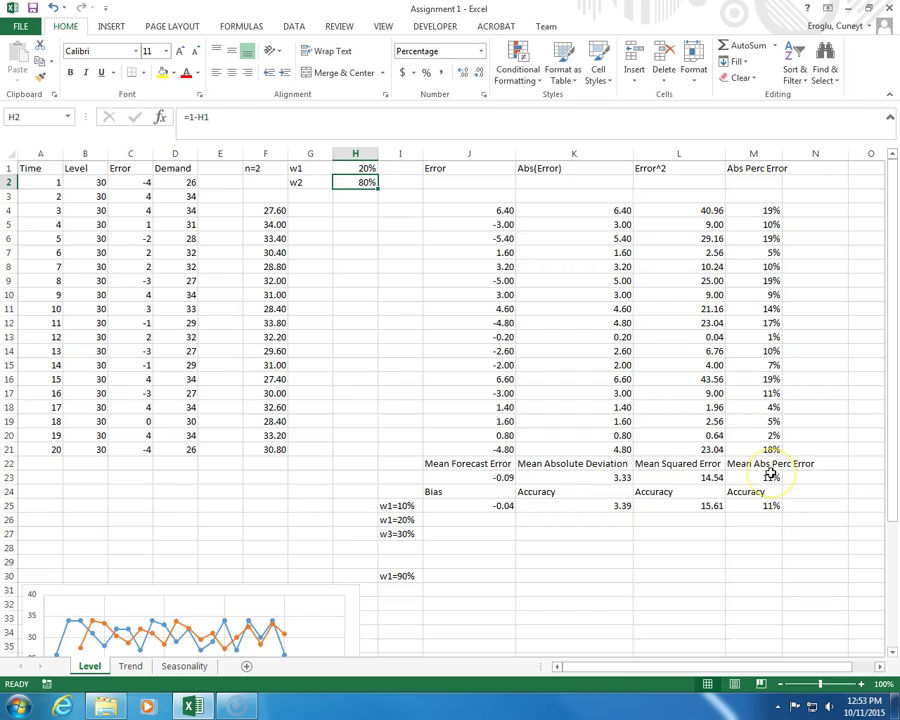
- Copy the error measures in J23:M23 and paste them as values only into the w1=20% row starting at J26
{"action": "left_click_drag", "start_coordinate": [488, 478], "coordinate": [741, 482]}
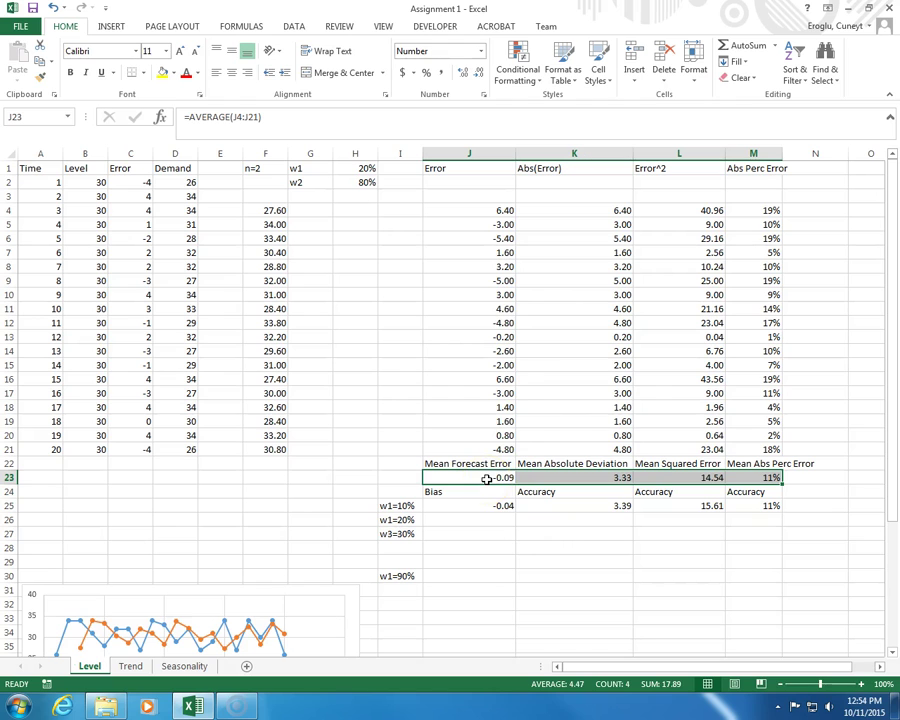
{"action": "right_click", "coordinate": [487, 479]}
{"action": "left_click", "coordinate": [524, 221]}
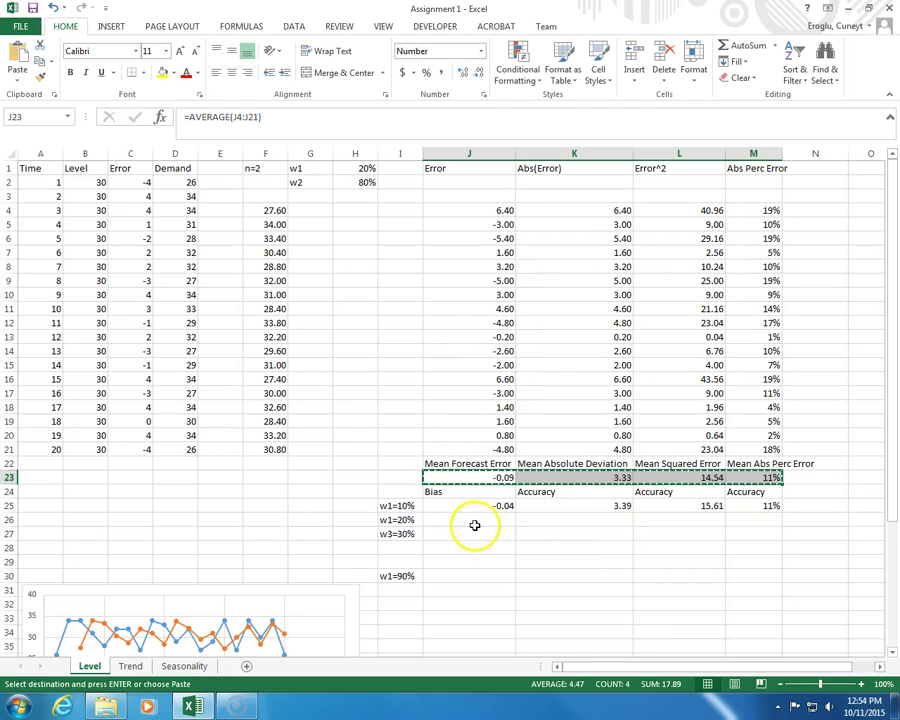
{"action": "left_click", "coordinate": [475, 522]}
{"action": "right_click", "coordinate": [473, 522]}
{"action": "left_click", "coordinate": [524, 302]}
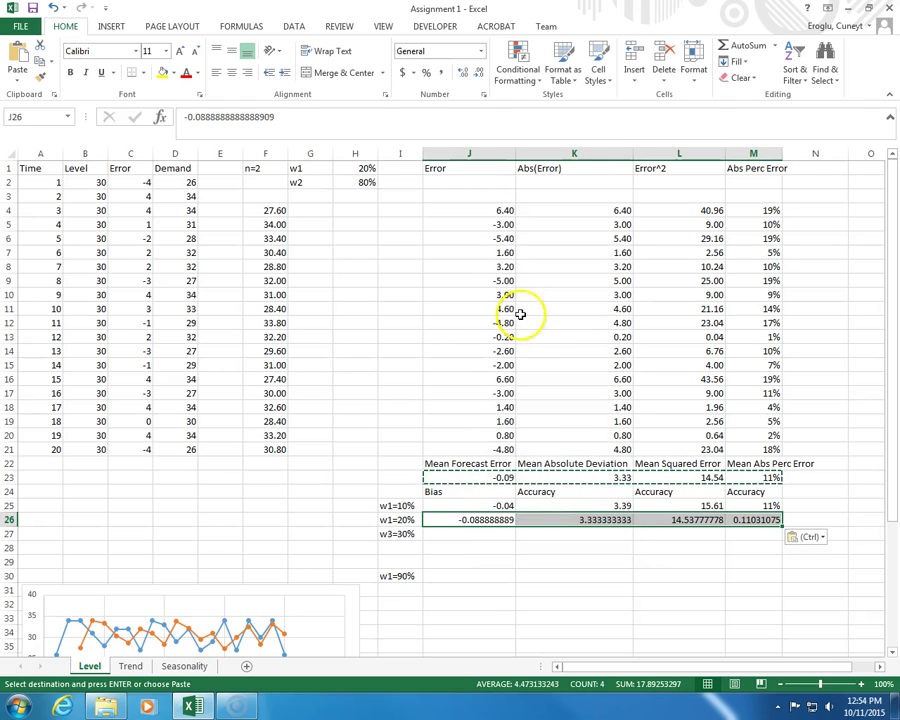
- Set the w1 weight in H1 to 30%
{"action": "left_click", "coordinate": [353, 170]}
{"action": "type", "text": ".3"}
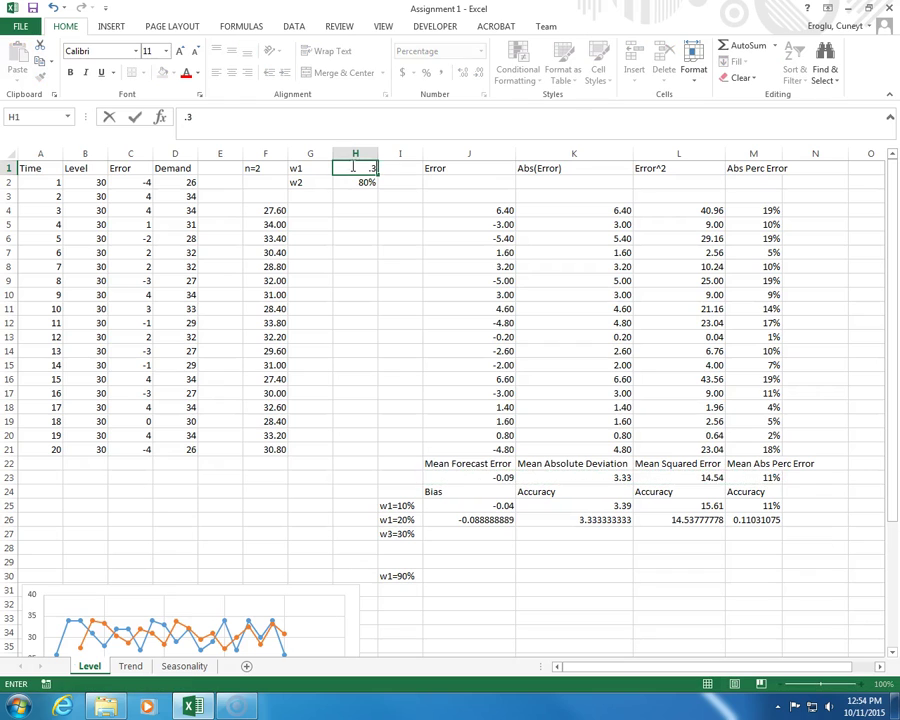
{"action": "key", "text": "Return"}
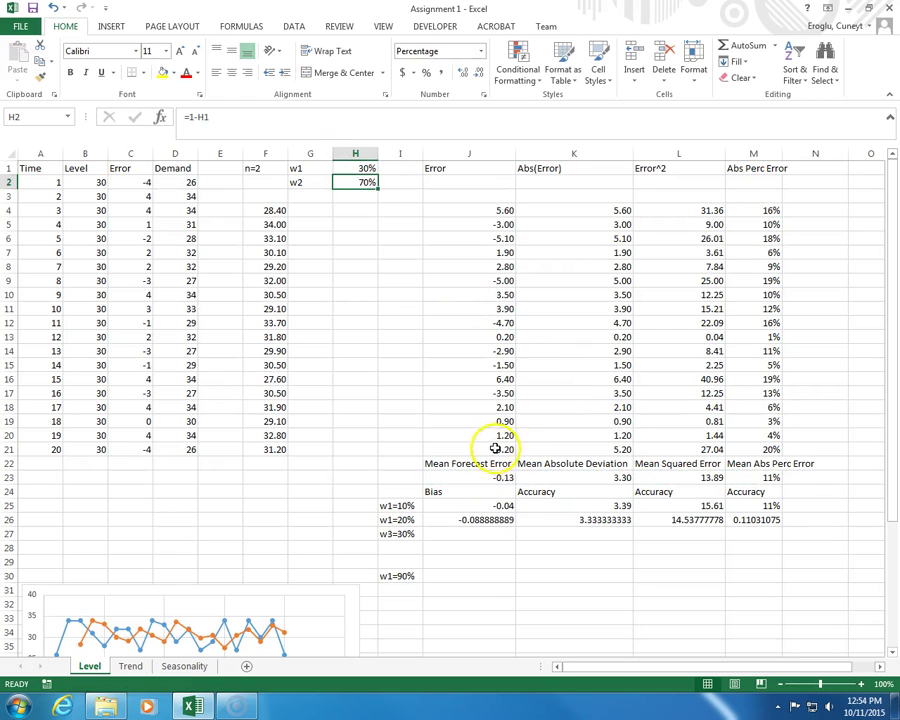
- Copy the error measures in J23:M23 and paste them as values only into the w3=30% row starting at J27
{"action": "left_click_drag", "start_coordinate": [483, 478], "coordinate": [763, 479]}
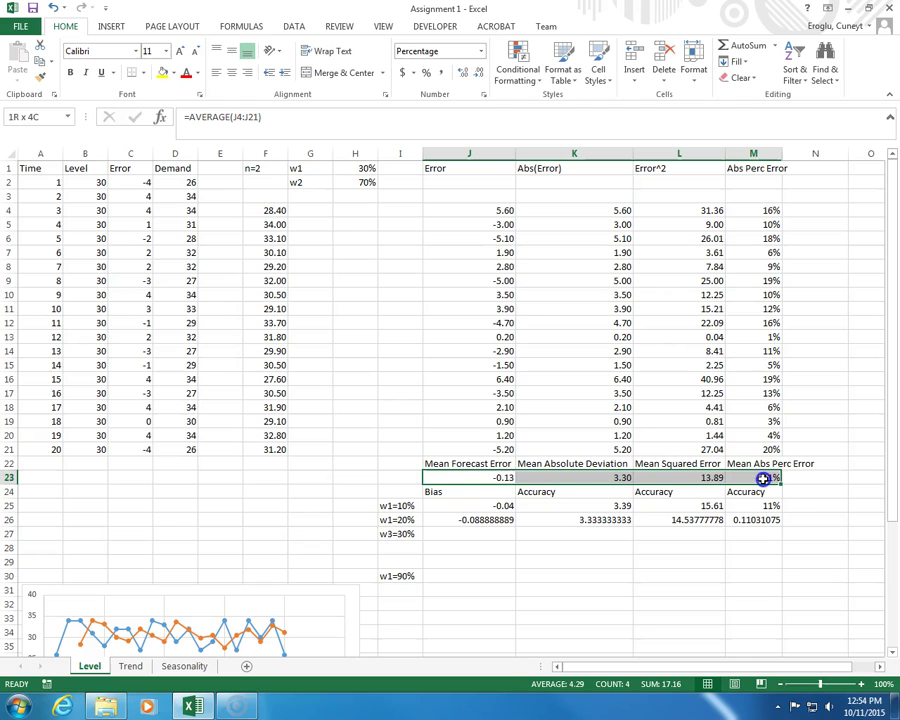
{"action": "right_click", "coordinate": [452, 485]}
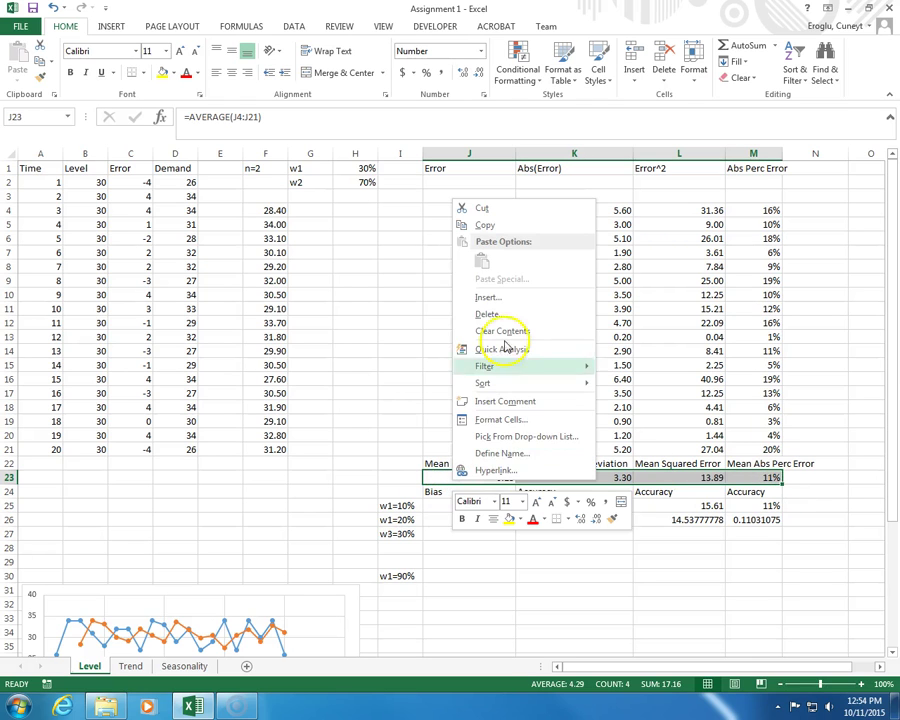
{"action": "left_click", "coordinate": [484, 223]}
{"action": "left_click", "coordinate": [495, 533]}
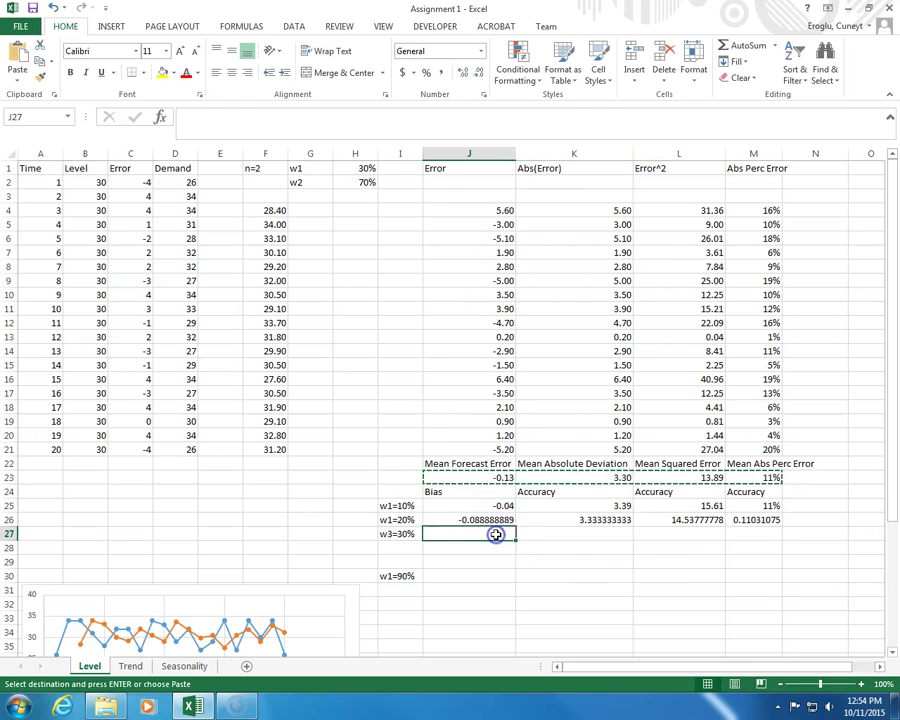
{"action": "right_click", "coordinate": [495, 533]}
{"action": "left_click", "coordinate": [542, 317]}
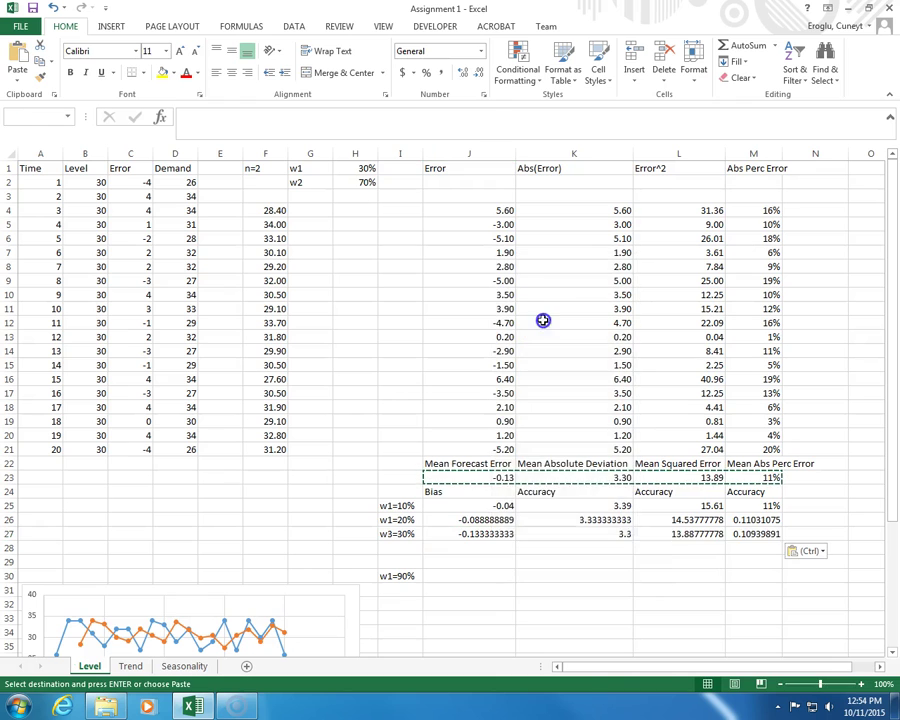
- Copy the number formatting of J25:M25 onto the pasted values in J26:M27
{"action": "left_click_drag", "start_coordinate": [450, 505], "coordinate": [757, 502]}
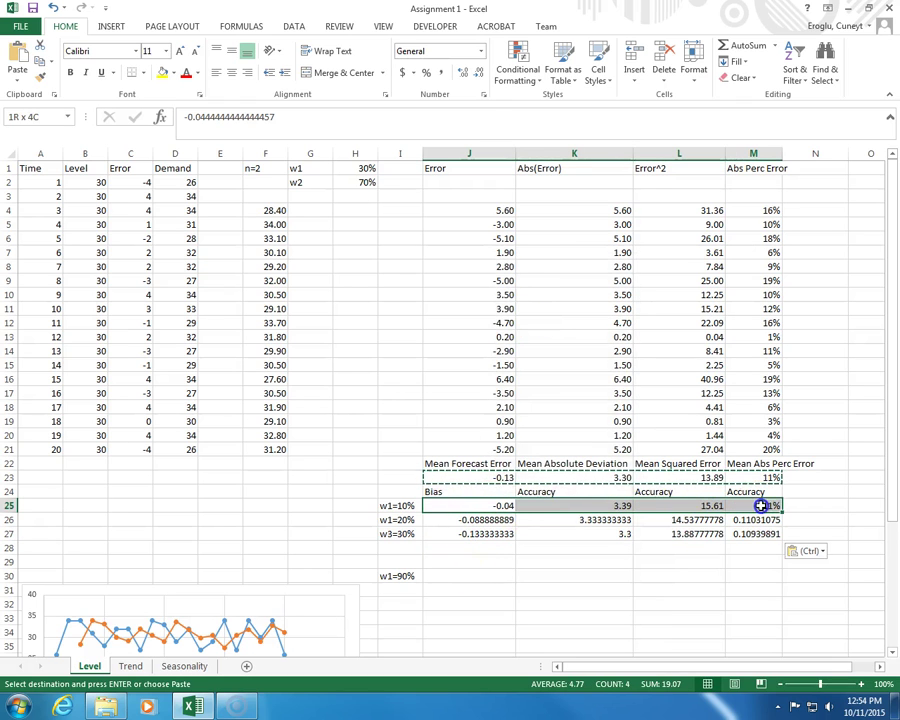
{"action": "left_click", "coordinate": [39, 77]}
{"action": "left_click_drag", "start_coordinate": [454, 524], "coordinate": [730, 533]}
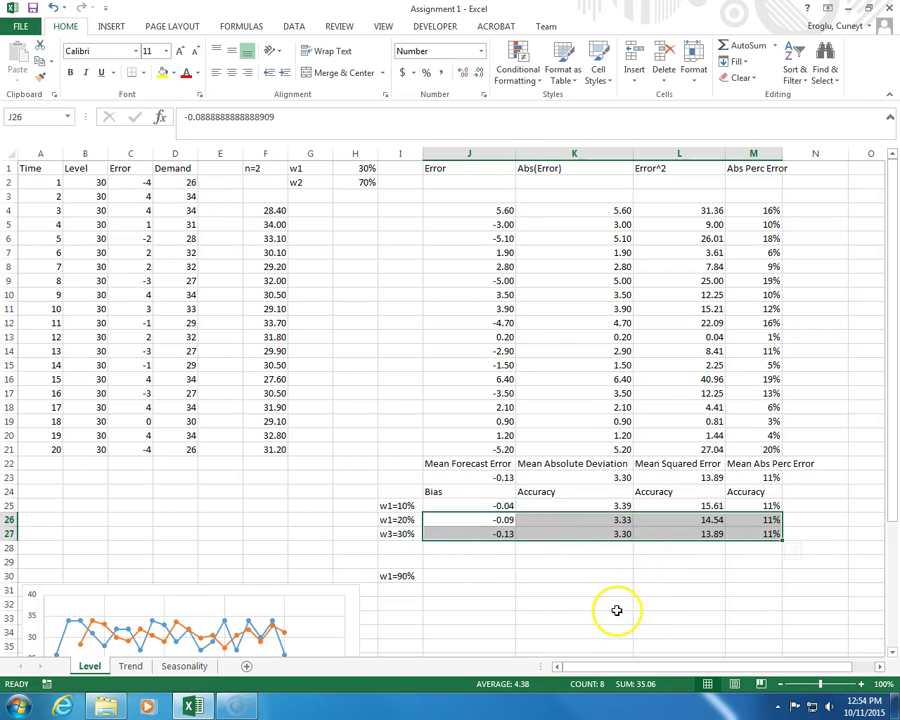
{"action": "left_click", "coordinate": [617, 609]}
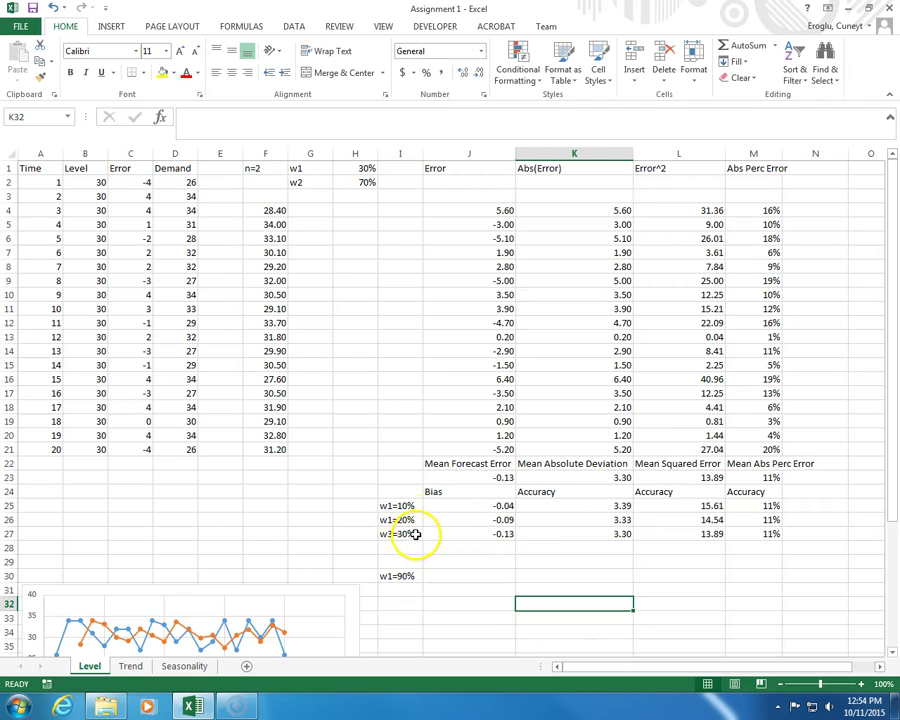
- Compare the recorded percentage and squared errors, and highlight the lowest mean squared error, L27, in yellow
{"action": "left_click_drag", "start_coordinate": [751, 505], "coordinate": [753, 533]}
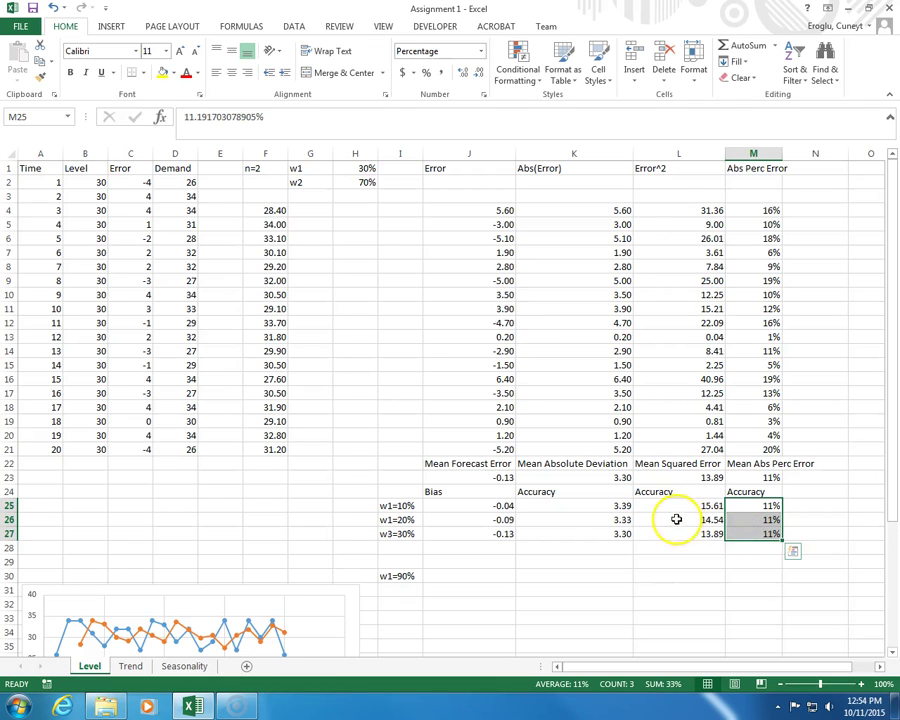
{"action": "left_click_drag", "start_coordinate": [660, 505], "coordinate": [661, 530]}
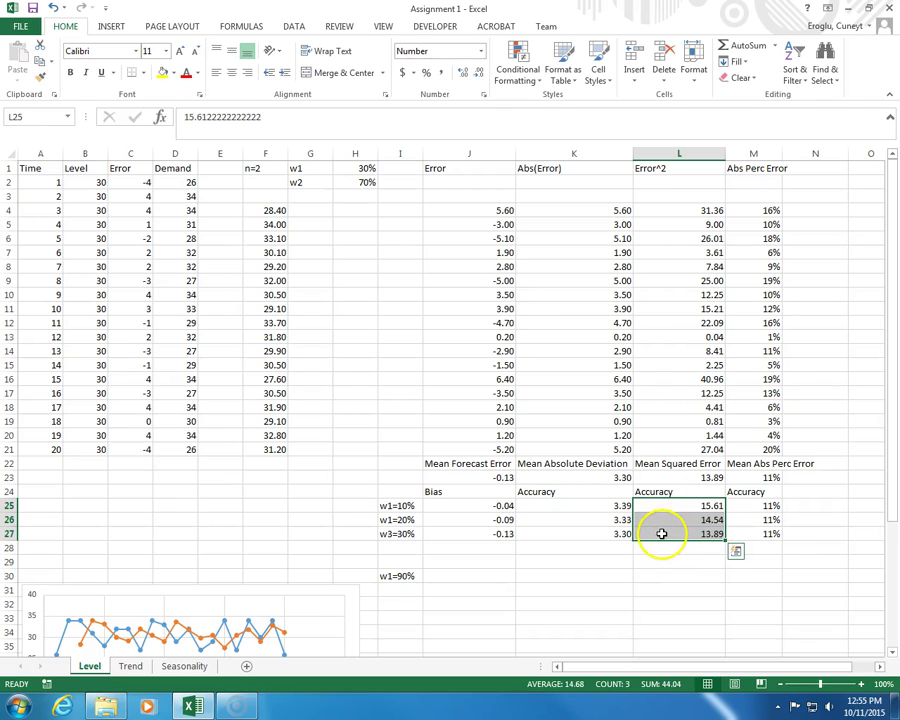
{"action": "left_click", "coordinate": [685, 535]}
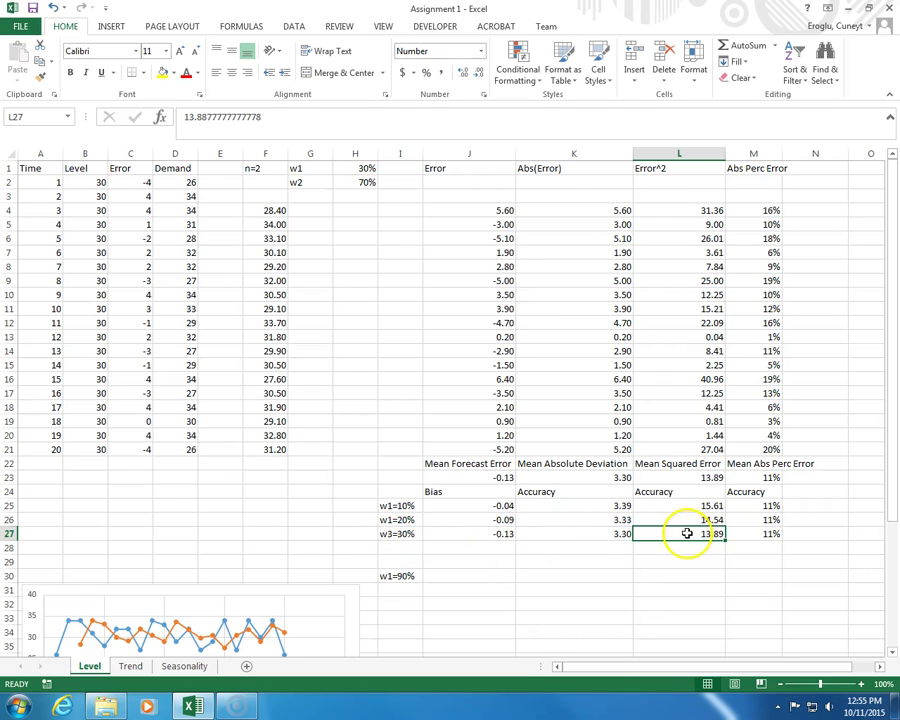
{"action": "left_click", "coordinate": [161, 74]}
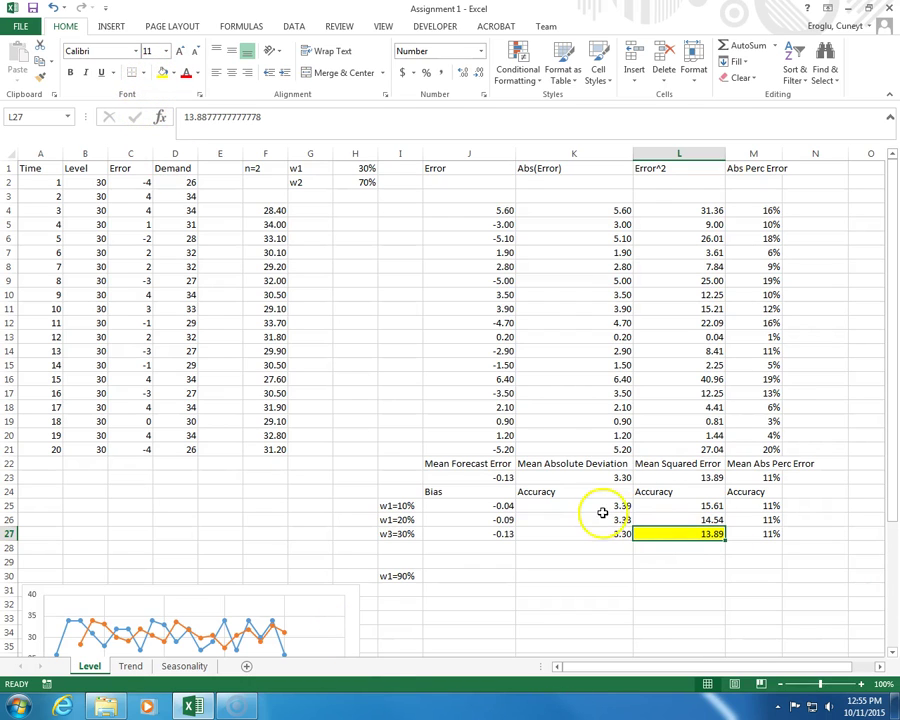
- Compare the mean absolute deviations in K25:K27 and highlight the lowest one, K27, in yellow
{"action": "left_click_drag", "start_coordinate": [593, 507], "coordinate": [581, 535]}
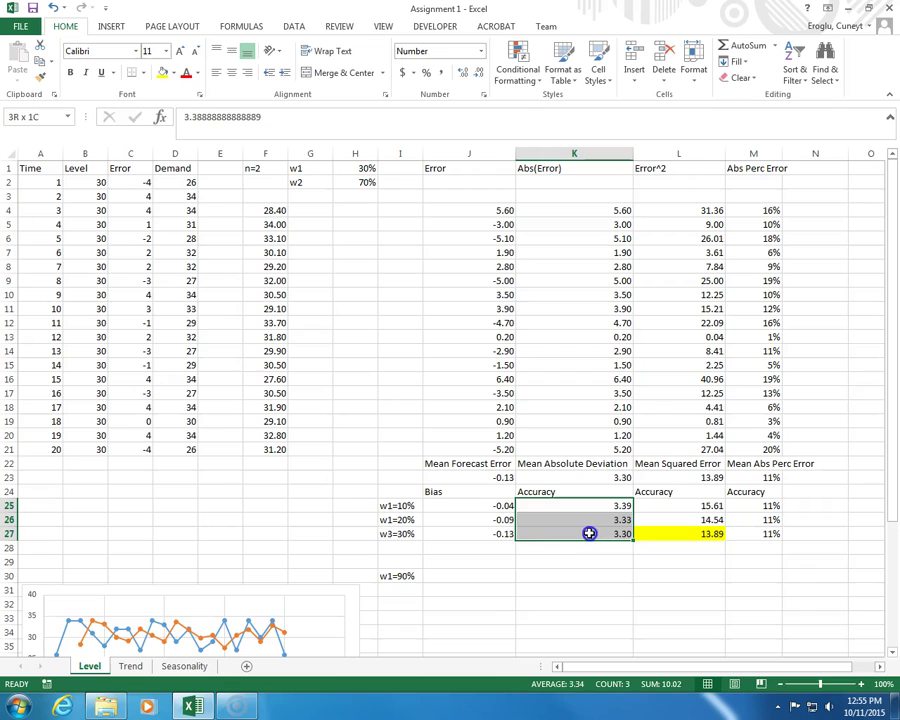
{"action": "left_click", "coordinate": [555, 535]}
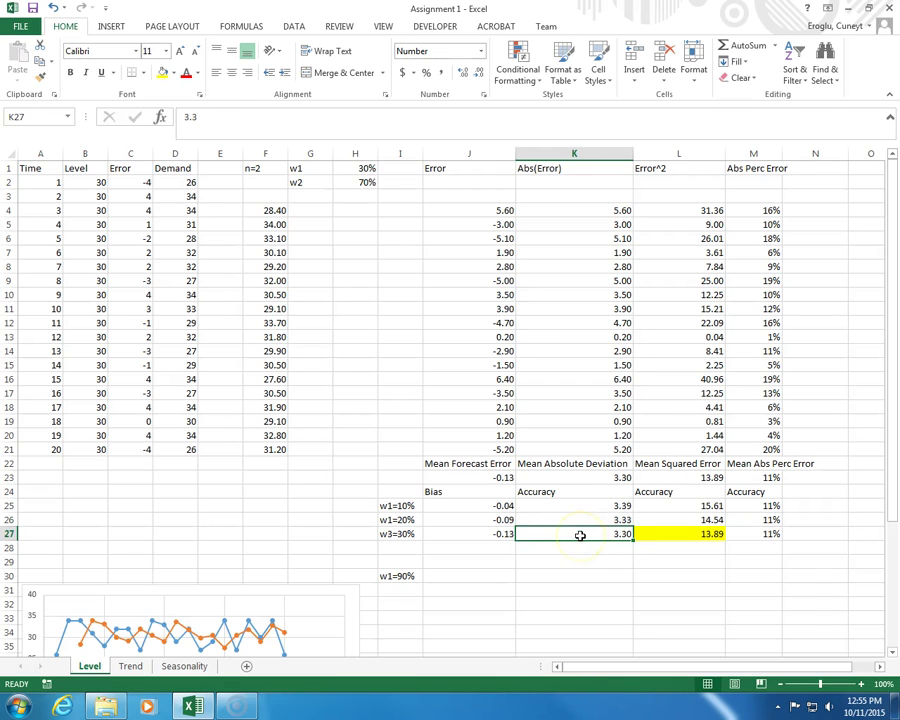
{"action": "left_click", "coordinate": [165, 51]}
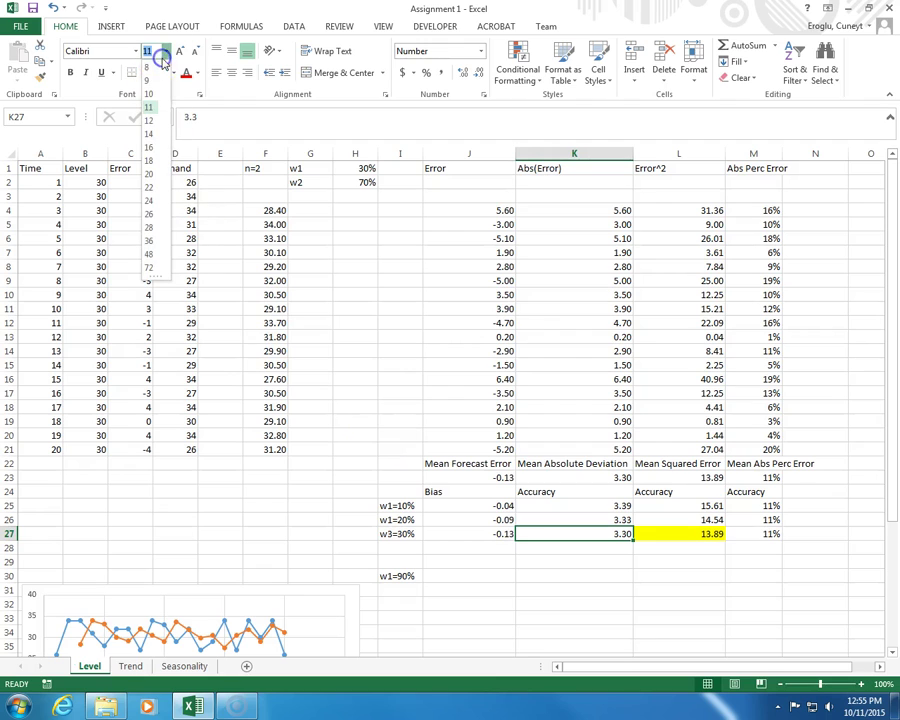
{"action": "left_click", "coordinate": [176, 32]}
{"action": "left_click", "coordinate": [162, 72]}
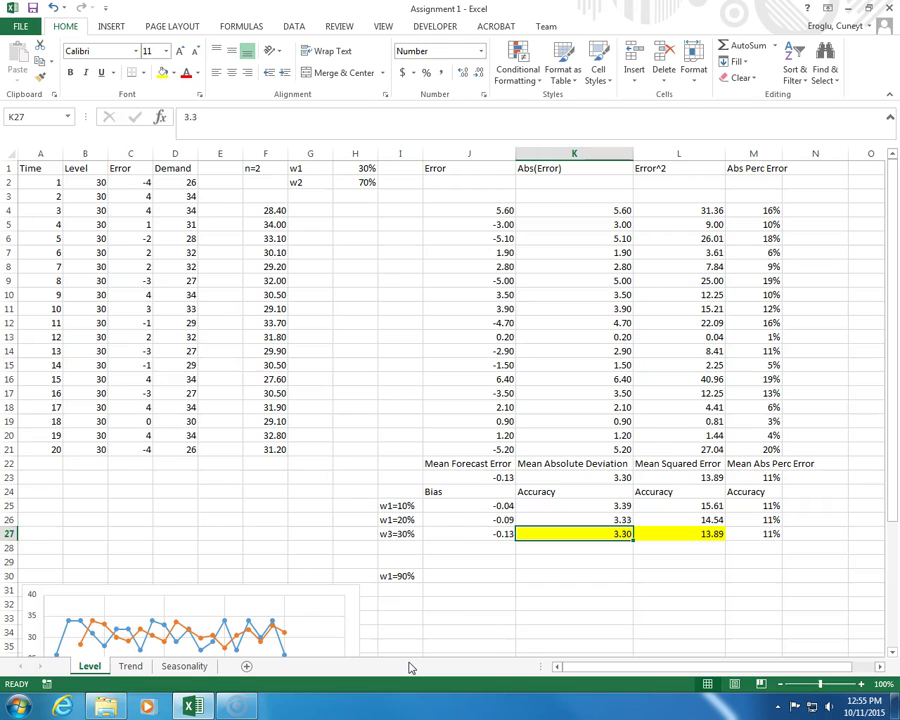
- Compare the bias values in J25:J27 and highlight the one closest to zero, J25, in yellow
{"action": "left_click_drag", "start_coordinate": [466, 505], "coordinate": [462, 529]}
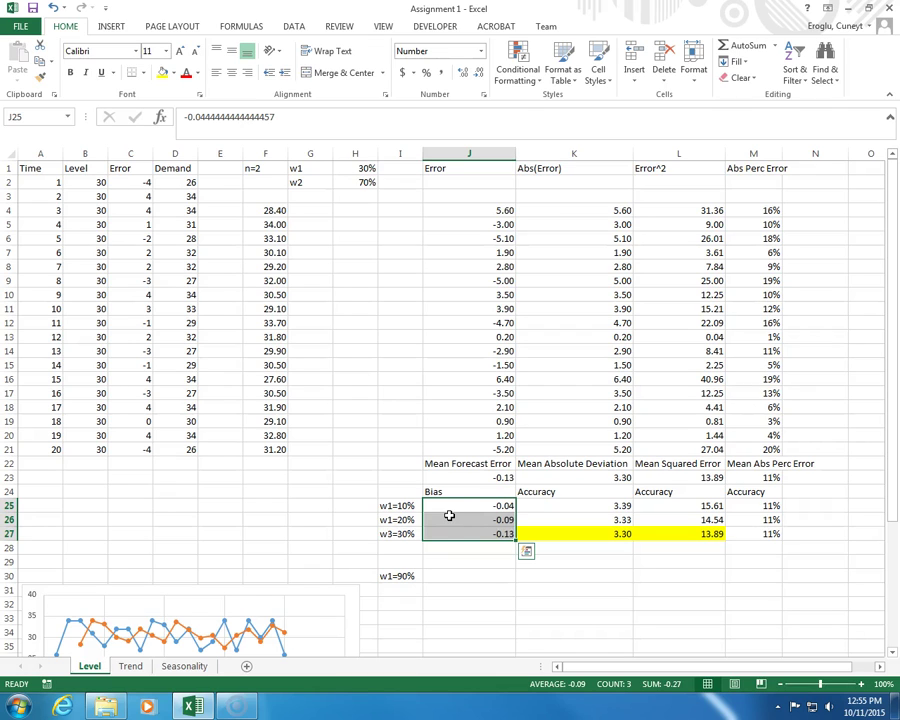
{"action": "left_click", "coordinate": [442, 522]}
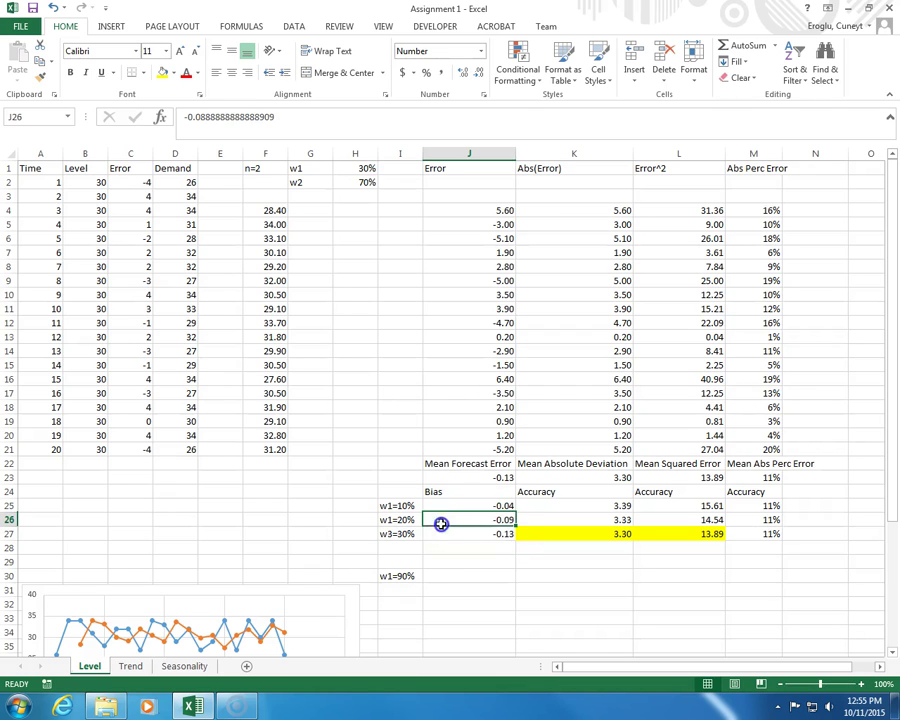
{"action": "left_click", "coordinate": [440, 532]}
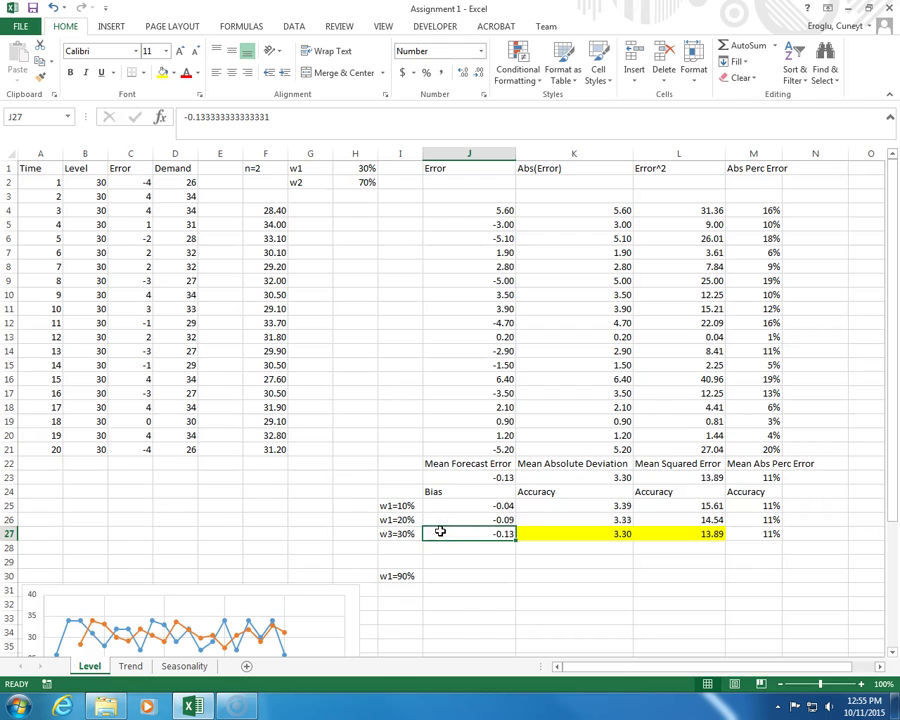
{"action": "left_click", "coordinate": [445, 506]}
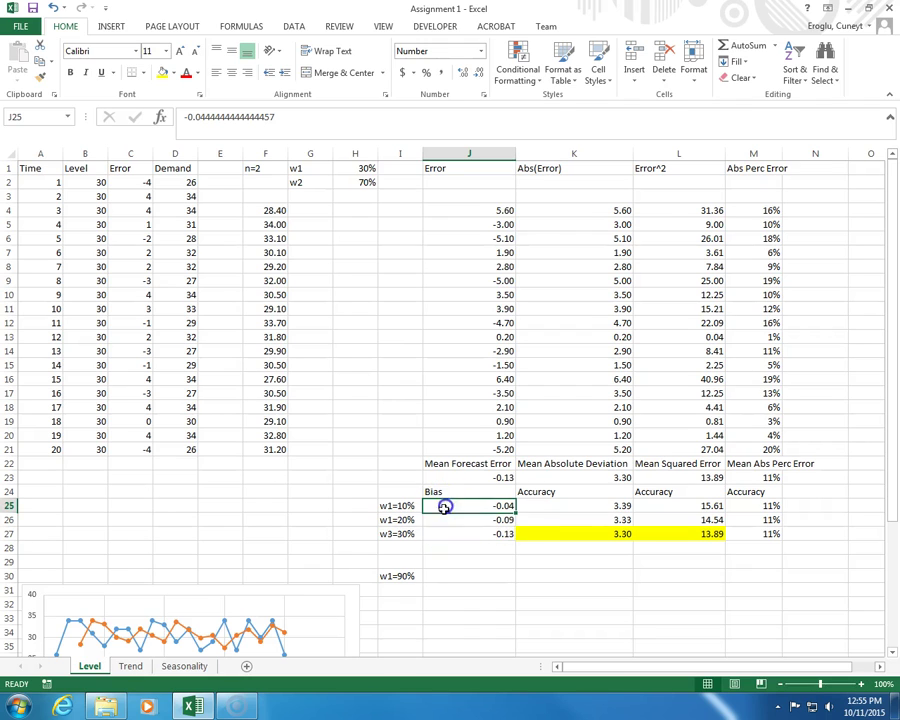
{"action": "left_click", "coordinate": [162, 73]}
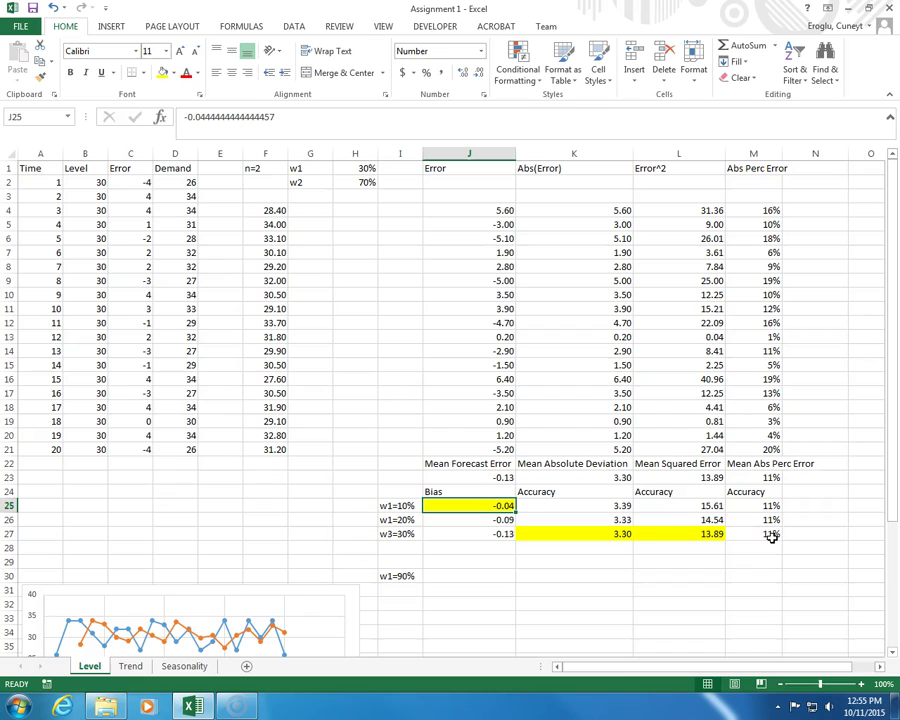
- Review the weight labels in I25:I30 and the n=2 forecast column F1:F21
{"action": "left_click", "coordinate": [398, 507]}
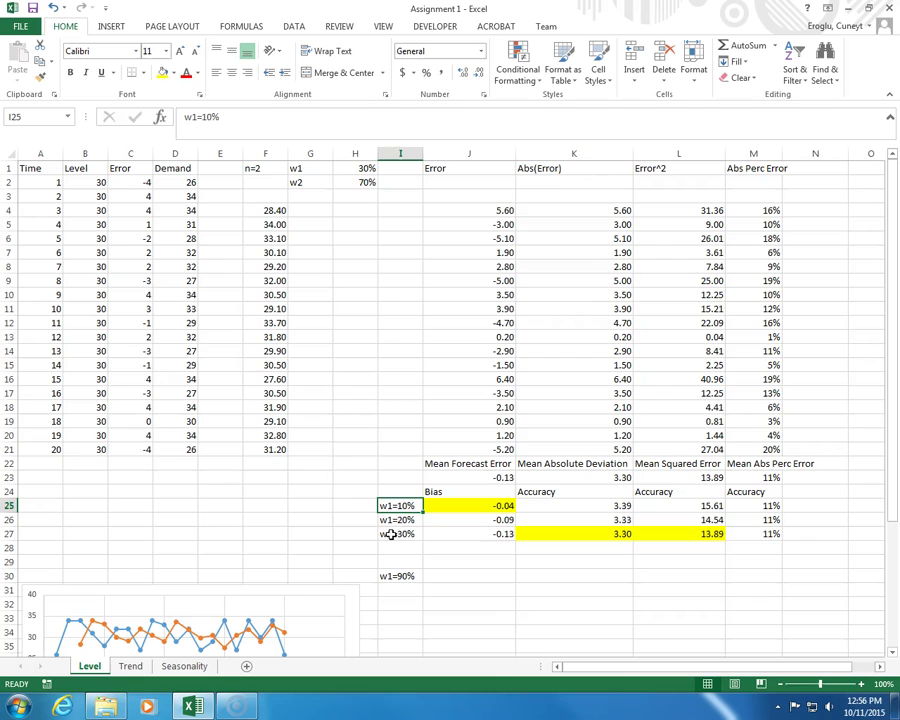
{"action": "left_click", "coordinate": [392, 534]}
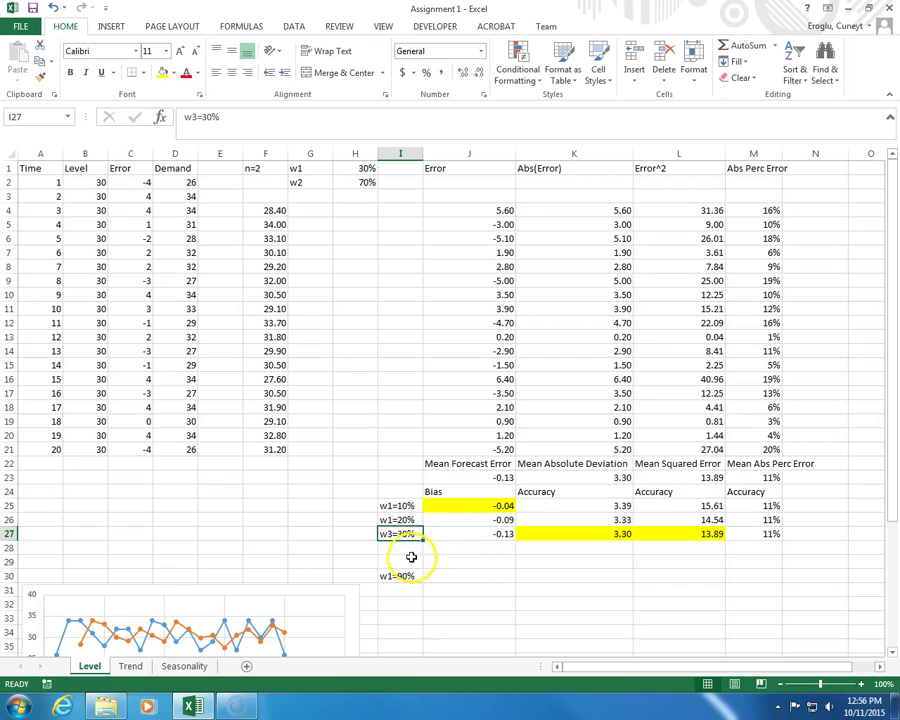
{"action": "left_click", "coordinate": [395, 506]}
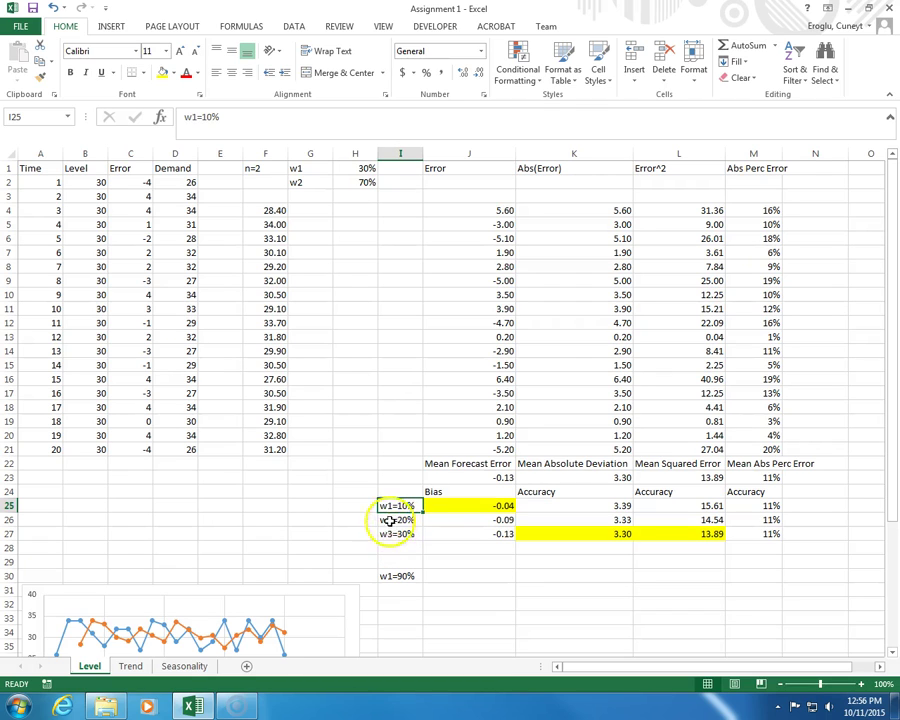
{"action": "left_click", "coordinate": [397, 520]}
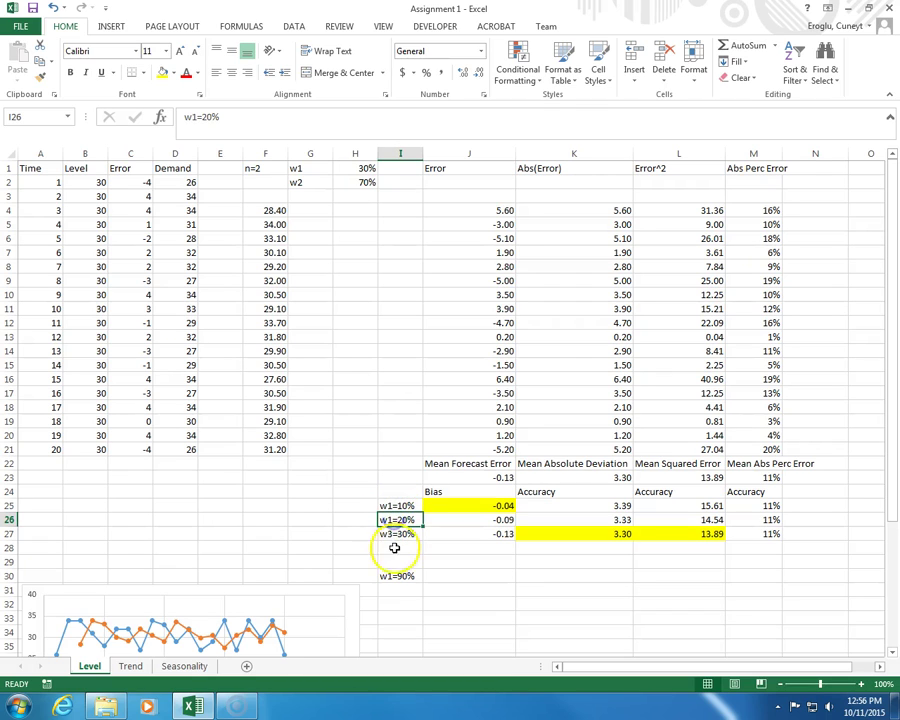
{"action": "left_click", "coordinate": [397, 577]}
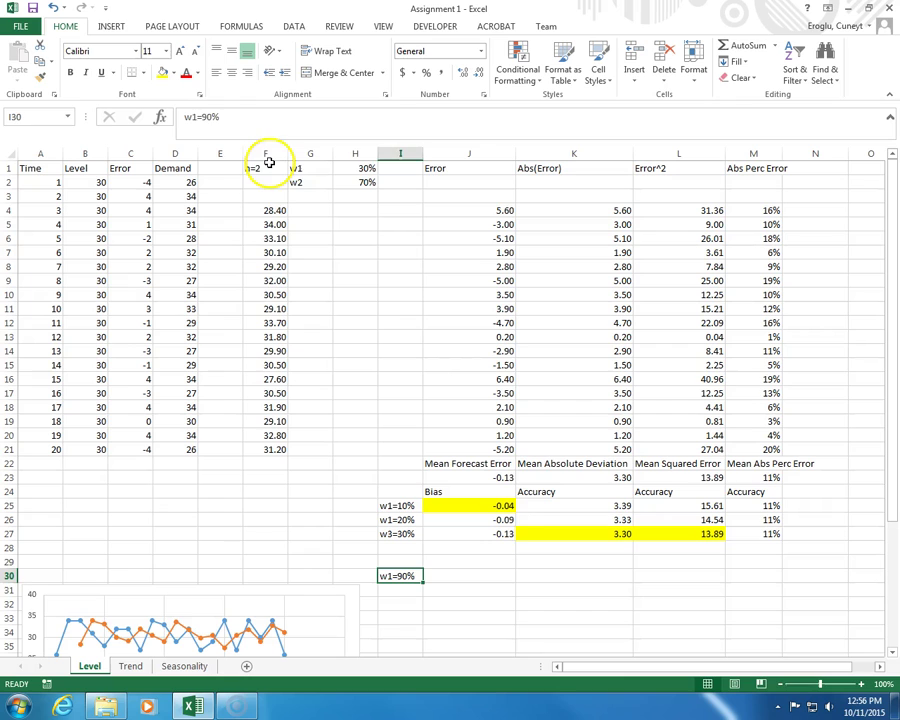
{"action": "left_click_drag", "start_coordinate": [271, 168], "coordinate": [287, 449]}
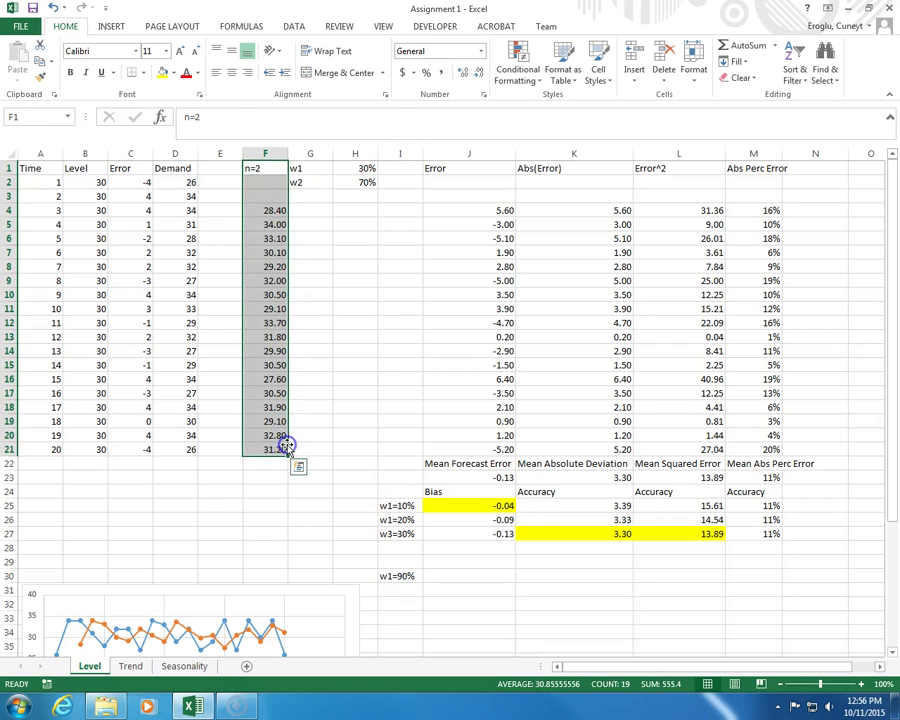